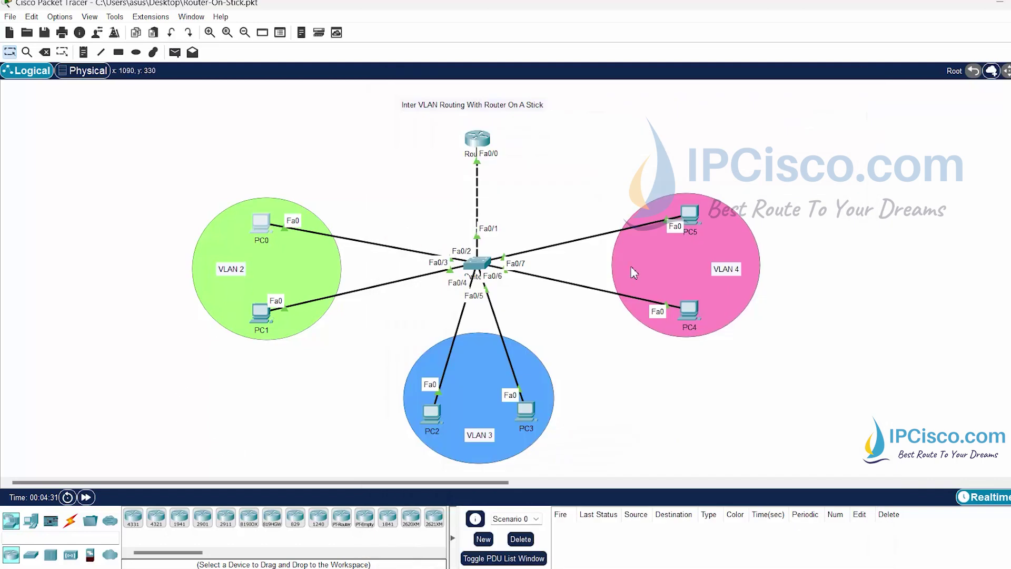
Step: Review PC0's IP configuration in VLAN 2, checking its IPv4 address and default gateway
{"action": "left_click", "coordinate": [261, 227]}
{"action": "left_click", "coordinate": [518, 80]}
{"action": "left_click_drag", "start_coordinate": [542, 80], "coordinate": [710, 51]}
{"action": "left_click", "coordinate": [613, 73]}
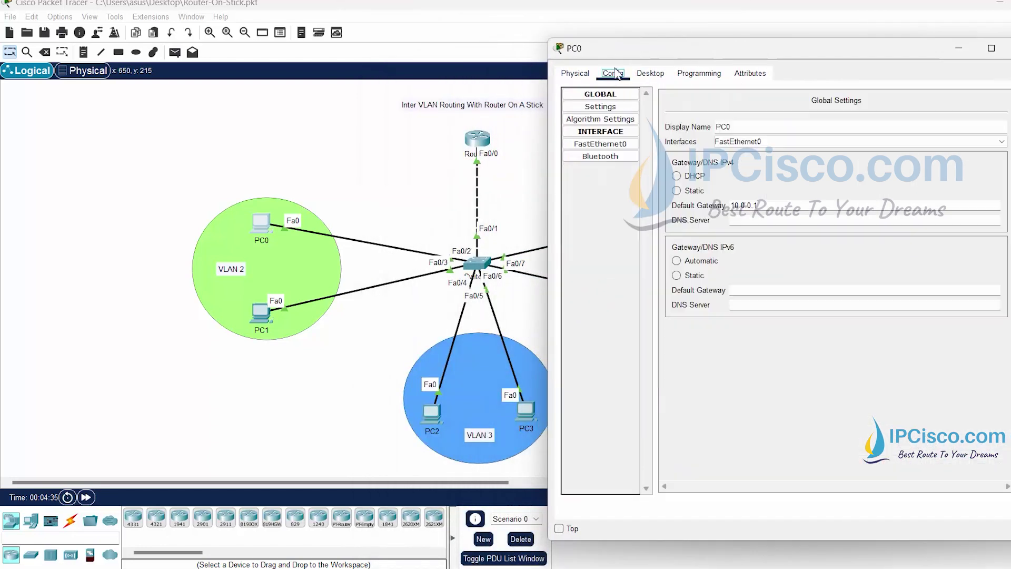
{"action": "left_click", "coordinate": [649, 73]}
{"action": "left_click", "coordinate": [621, 115]}
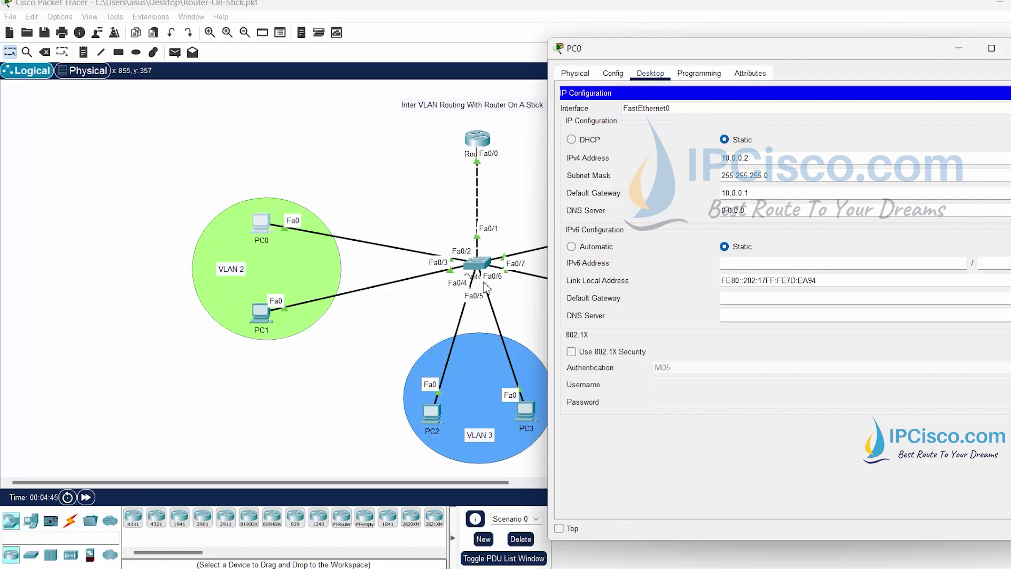
{"action": "left_click", "coordinate": [756, 191]}
{"action": "left_click_drag", "start_coordinate": [757, 190], "coordinate": [721, 192]}
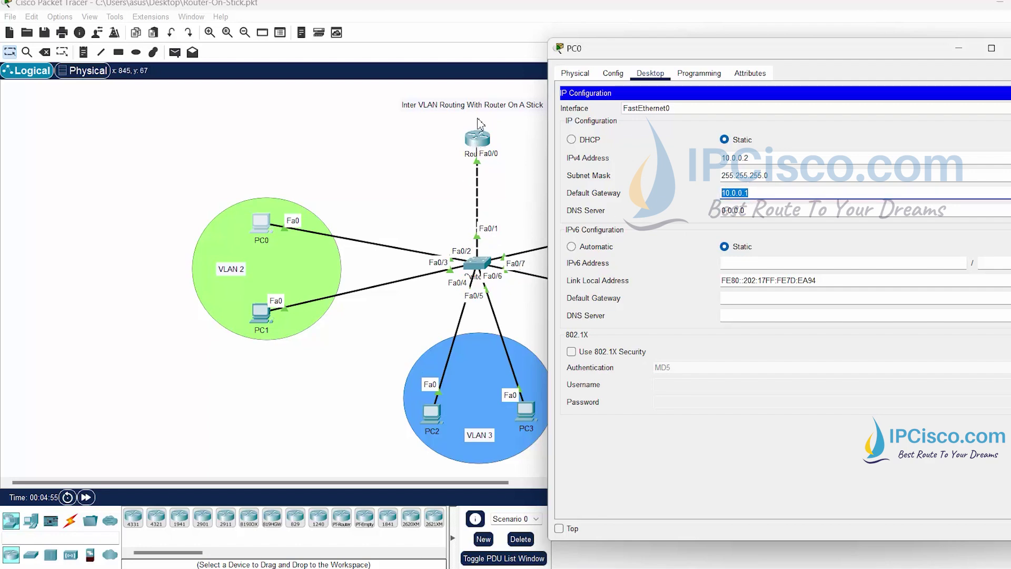
{"action": "left_click", "coordinate": [369, 327]}
Step: Review PC1's IP configuration in VLAN 2, checking its IPv4 address and default gateway
{"action": "left_click", "coordinate": [259, 316]}
{"action": "left_click", "coordinate": [445, 105]}
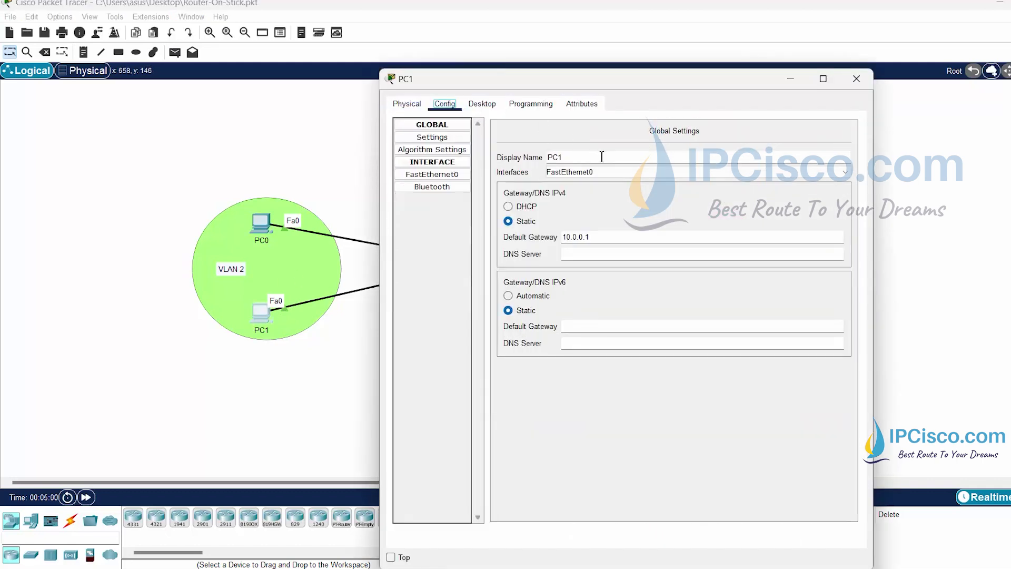
{"action": "left_click", "coordinate": [482, 104]}
{"action": "left_click", "coordinate": [431, 168]}
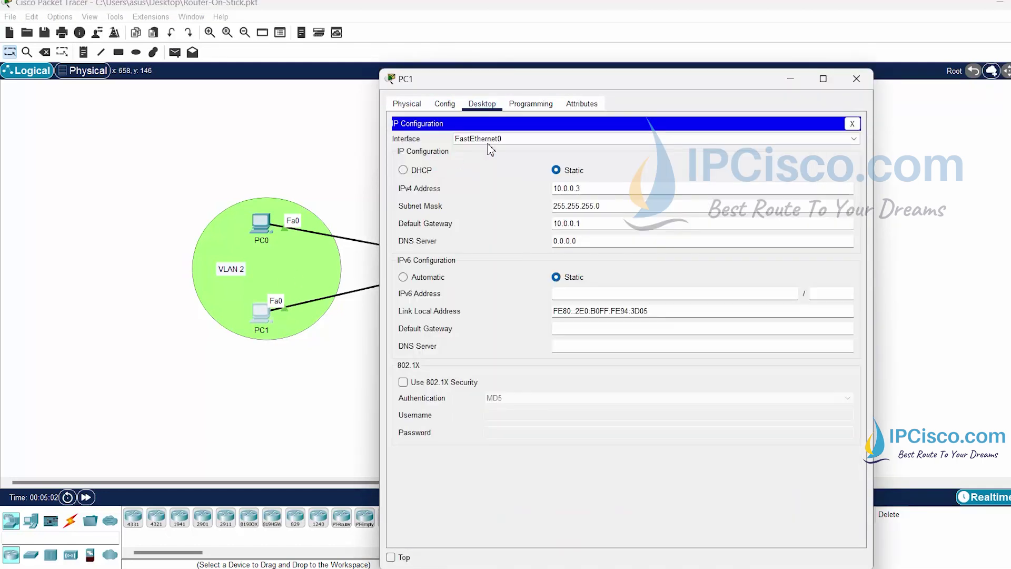
{"action": "left_click_drag", "start_coordinate": [580, 78], "coordinate": [737, 76]}
{"action": "left_click_drag", "start_coordinate": [765, 182], "coordinate": [700, 187]}
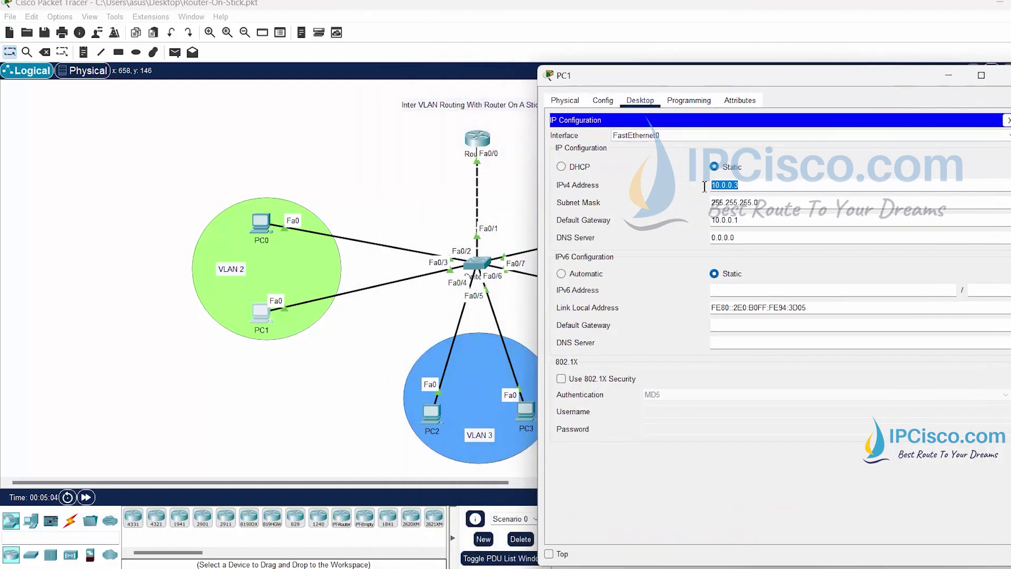
{"action": "left_click", "coordinate": [720, 221]}
{"action": "double_click", "coordinate": [720, 221]}
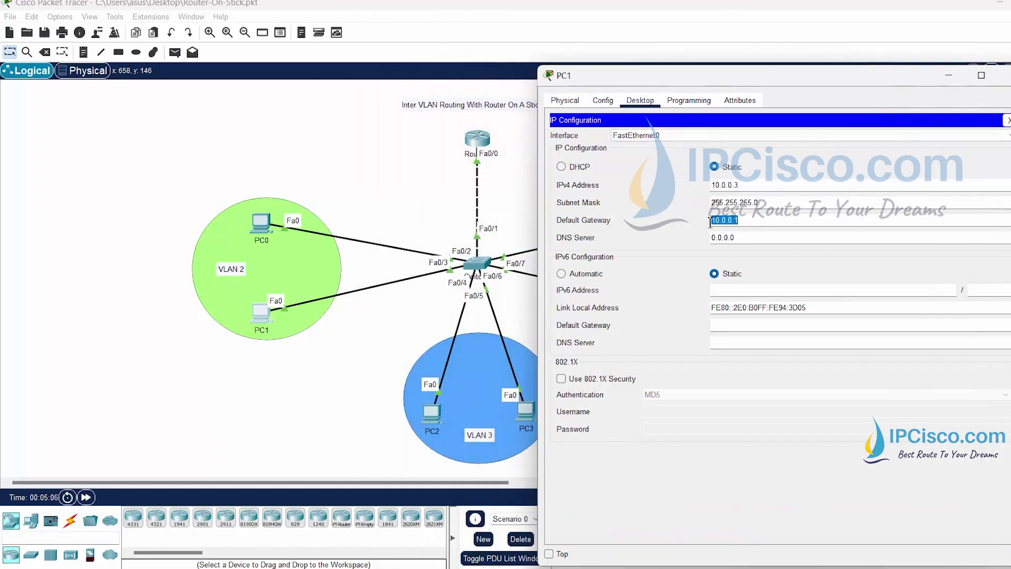
{"action": "left_click", "coordinate": [429, 245]}
Step: Inspect PC2's IPv4 address and default gateway in its IP configuration, and close the device window
{"action": "left_click", "coordinate": [431, 415]}
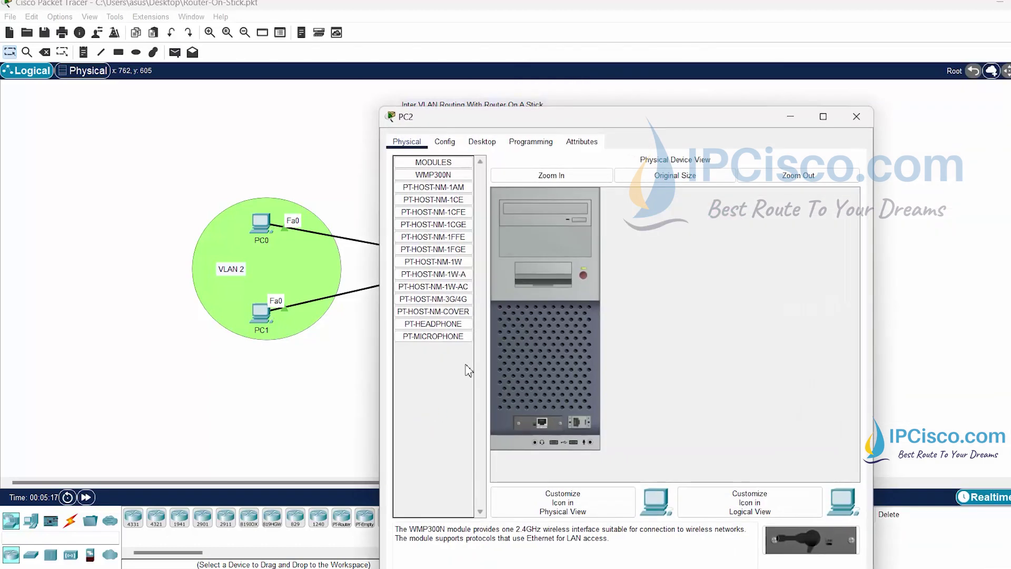
{"action": "left_click", "coordinate": [481, 141]}
{"action": "left_click", "coordinate": [437, 184]}
{"action": "left_click_drag", "start_coordinate": [529, 126], "coordinate": [773, 89]}
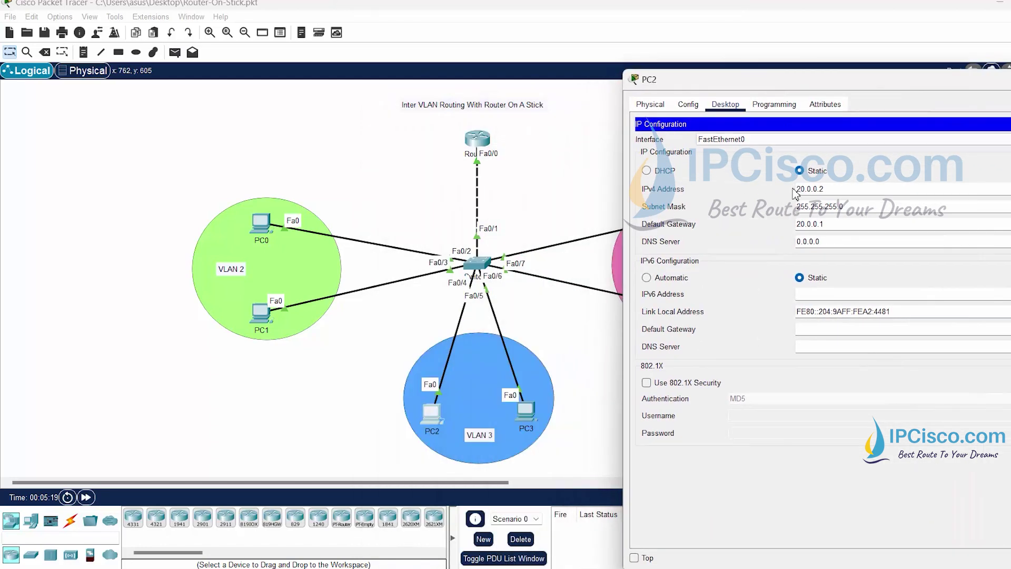
{"action": "left_click_drag", "start_coordinate": [843, 189], "coordinate": [795, 191]}
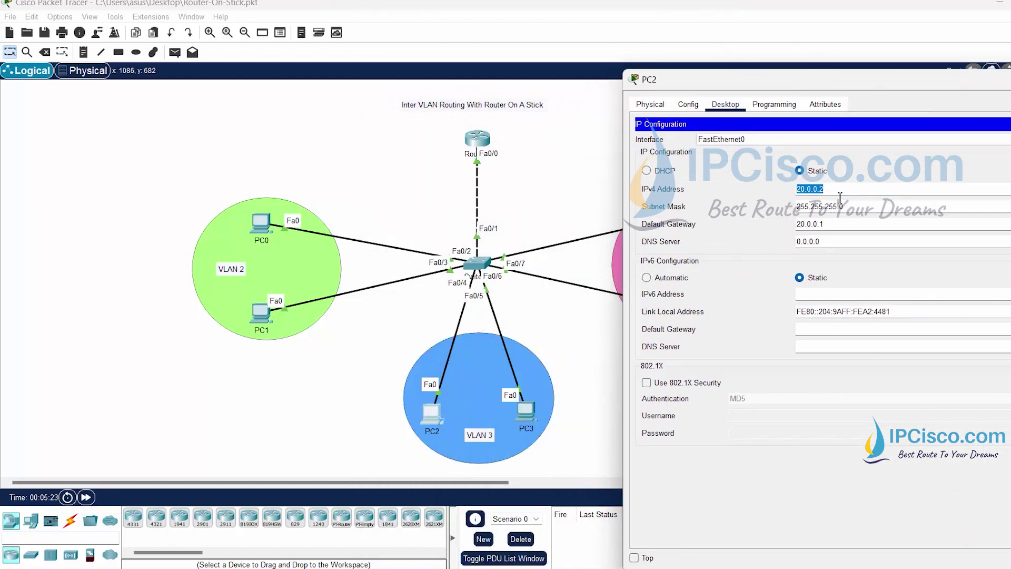
{"action": "left_click", "coordinate": [818, 223]}
{"action": "left_click_drag", "start_coordinate": [845, 227], "coordinate": [777, 230]}
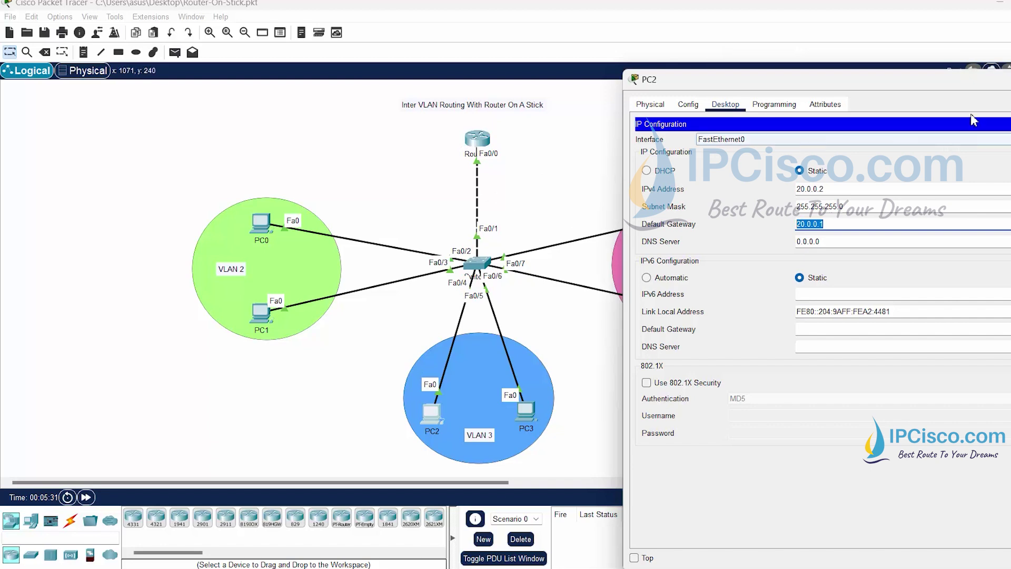
{"action": "left_click_drag", "start_coordinate": [970, 79], "coordinate": [968, 108]}
{"action": "left_click", "coordinate": [989, 99]}
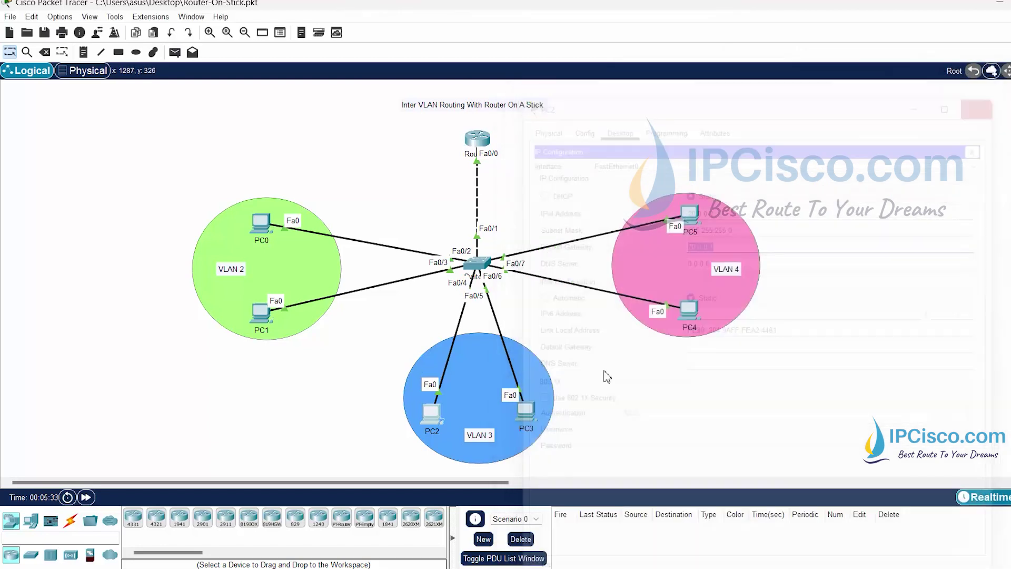
Step: Inspect PC3's IP address and gateway settings in VLAN 3, and close the device window
{"action": "left_click", "coordinate": [519, 416]}
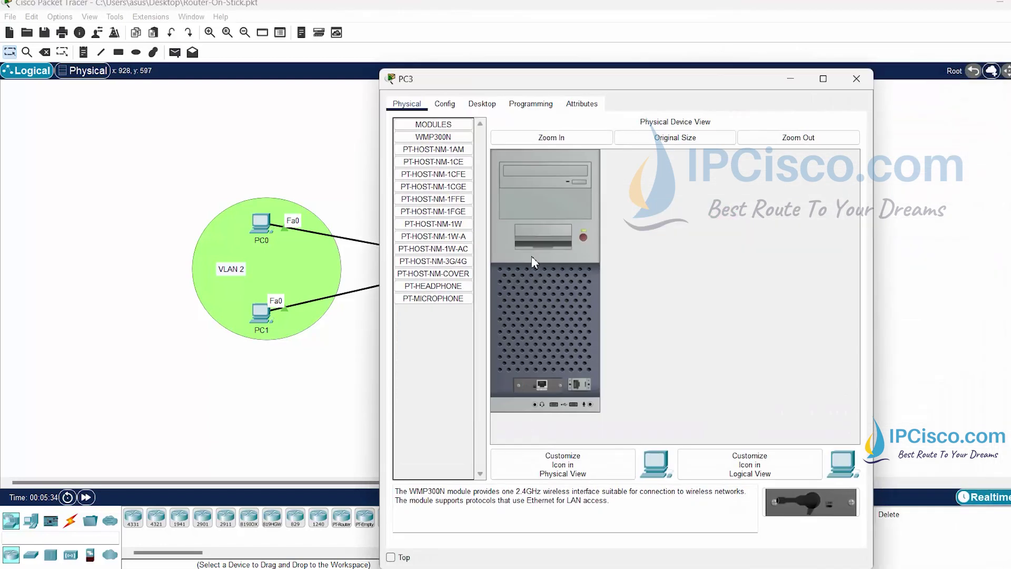
{"action": "left_click", "coordinate": [483, 104]}
{"action": "left_click", "coordinate": [456, 158]}
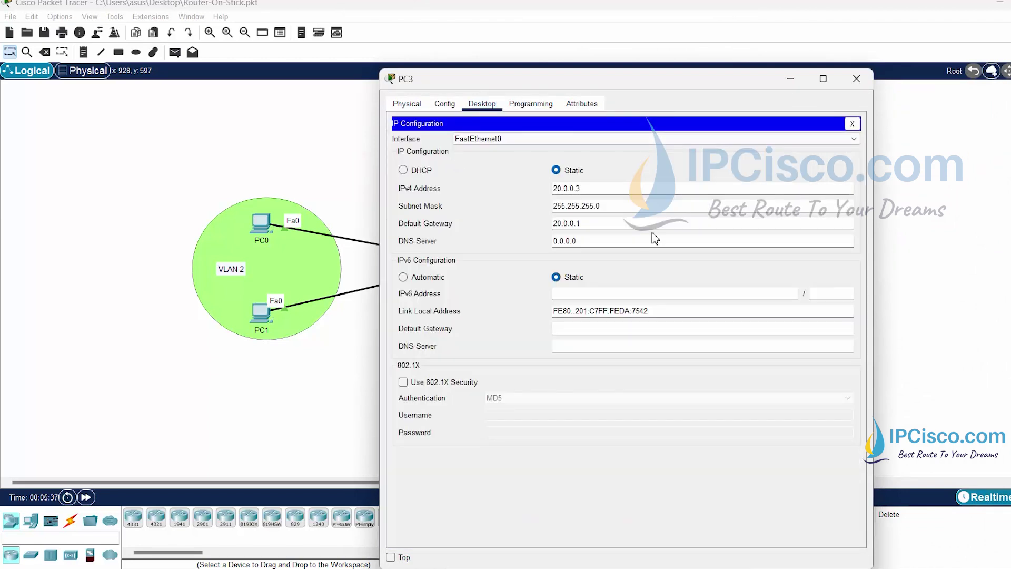
{"action": "left_click_drag", "start_coordinate": [582, 79], "coordinate": [755, 96]}
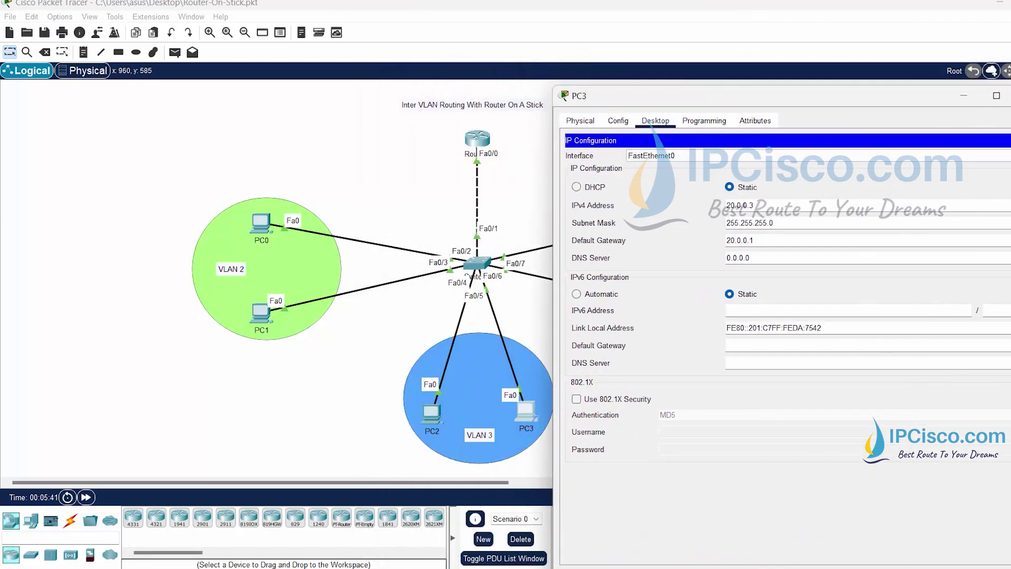
{"action": "left_click", "coordinate": [1010, 96]}
{"action": "left_click", "coordinate": [689, 213]}
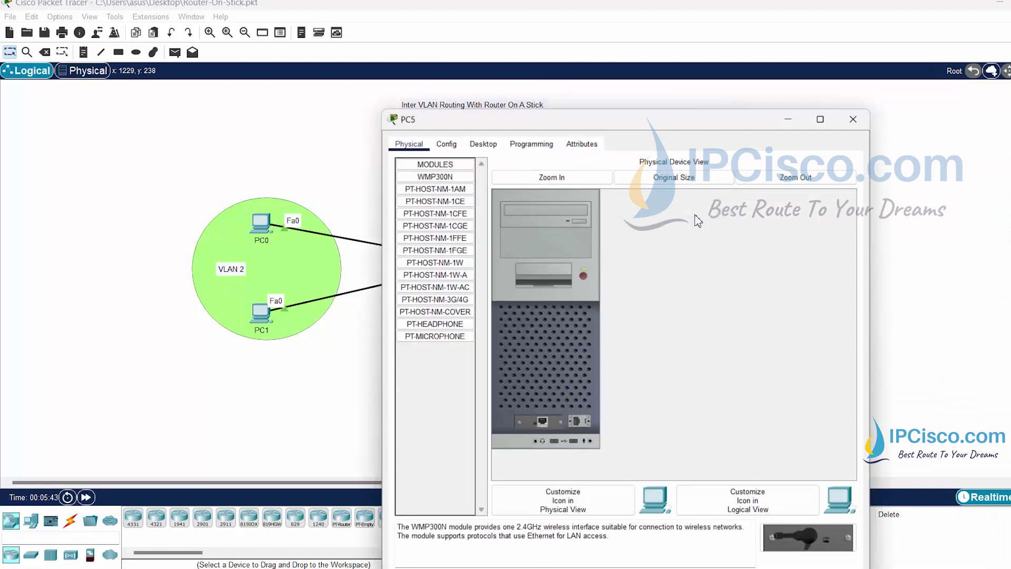
{"action": "left_click_drag", "start_coordinate": [595, 83], "coordinate": [711, 71]}
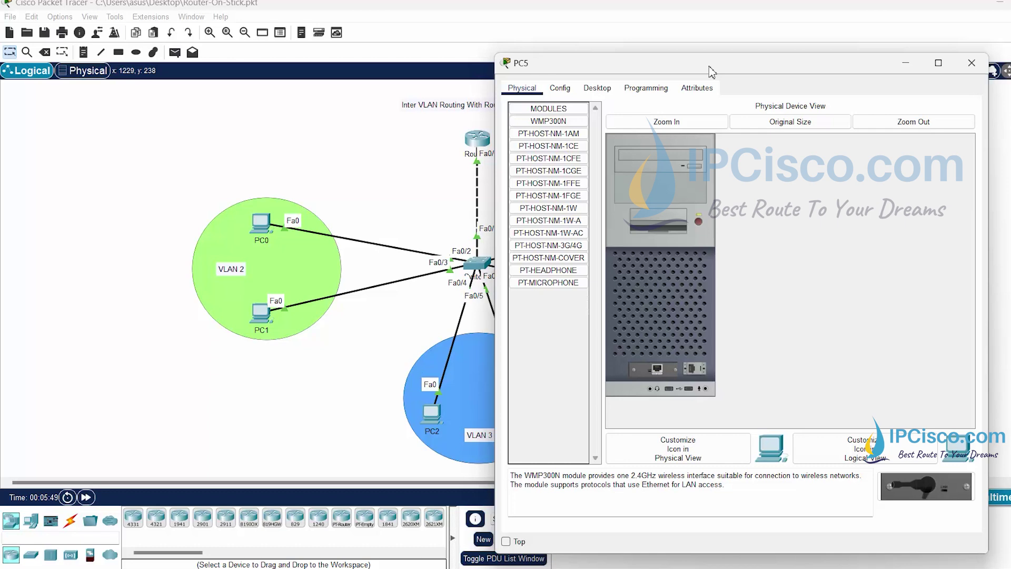
{"action": "left_click", "coordinate": [972, 62]}
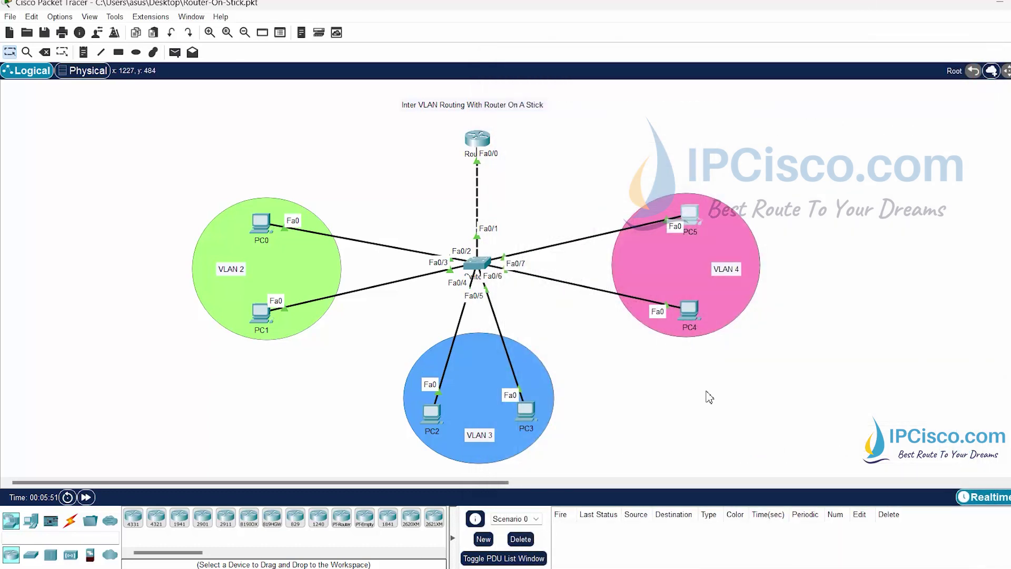
{"action": "left_click", "coordinate": [696, 224]}
{"action": "left_click", "coordinate": [868, 75]}
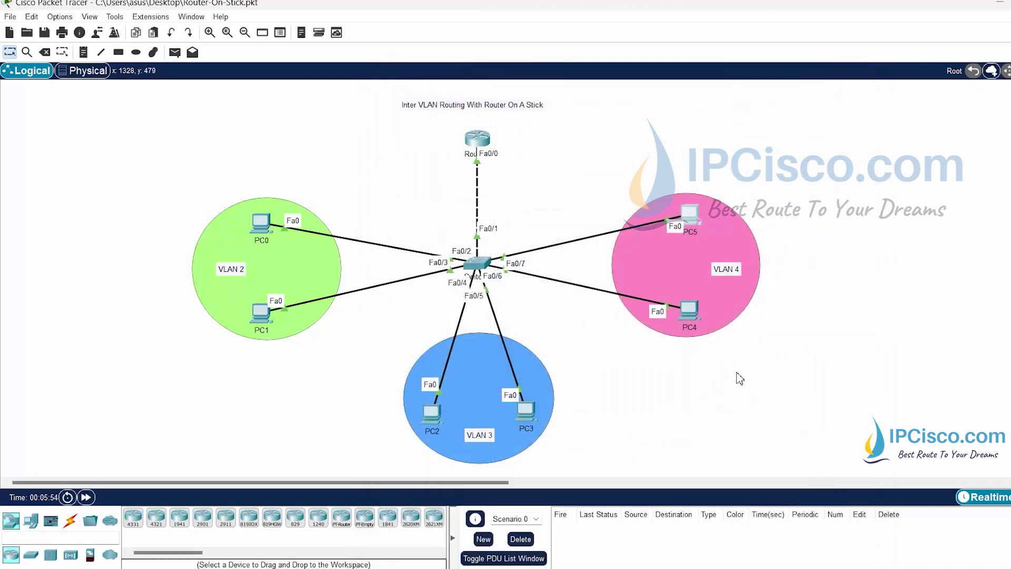
Step: Check PC5's IP configuration in VLAN 4, focusing on the default gateway, and close the device window
{"action": "left_click", "coordinate": [696, 217]}
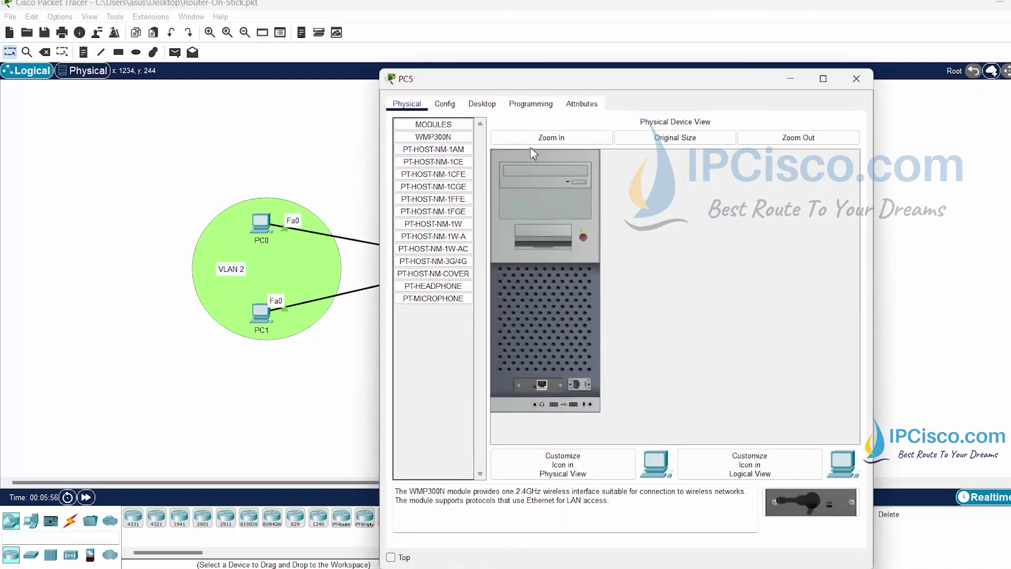
{"action": "left_click", "coordinate": [482, 103]}
{"action": "left_click", "coordinate": [436, 145]}
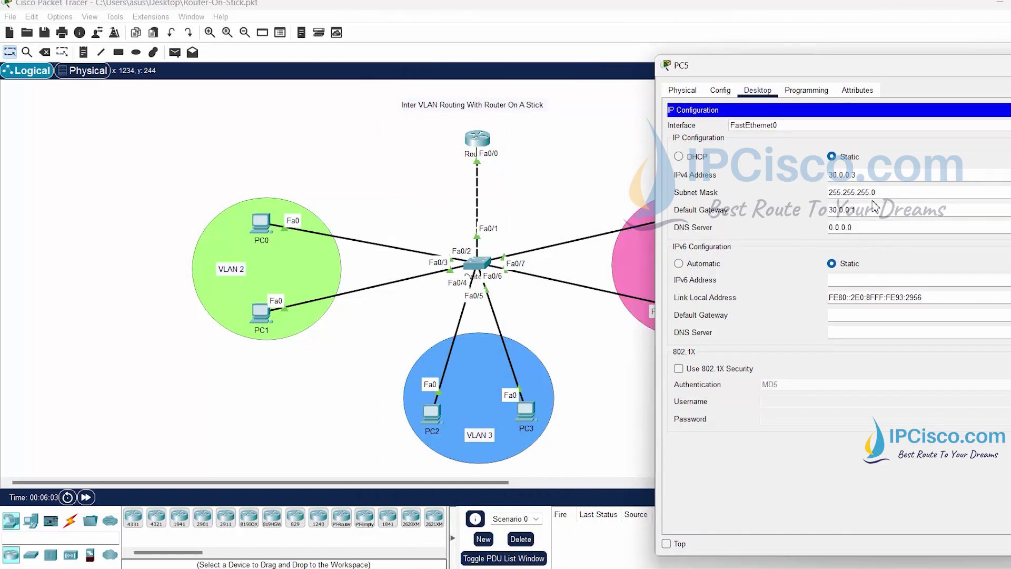
{"action": "left_click_drag", "start_coordinate": [857, 209], "coordinate": [806, 211]}
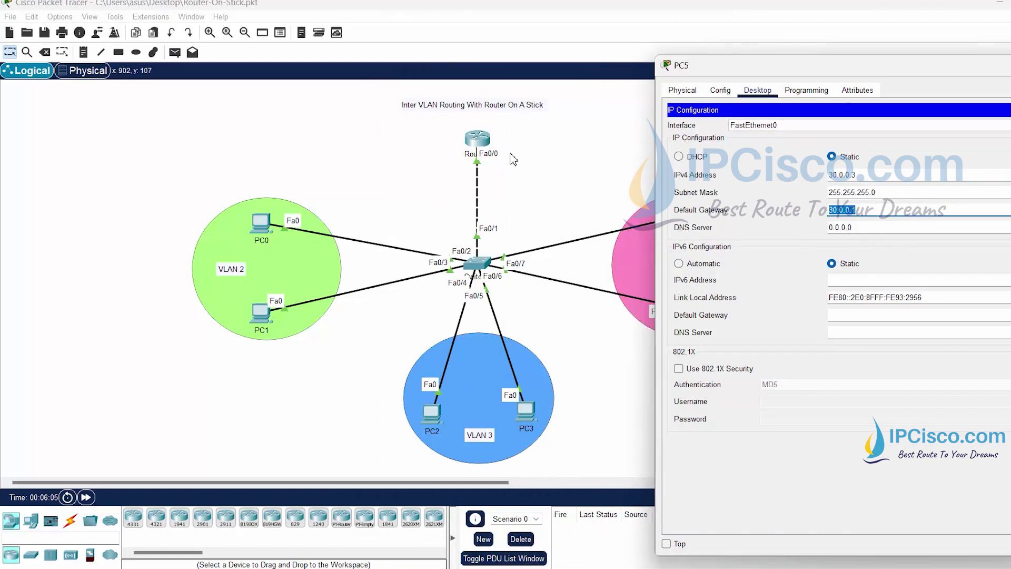
{"action": "left_click_drag", "start_coordinate": [922, 68], "coordinate": [850, 78]}
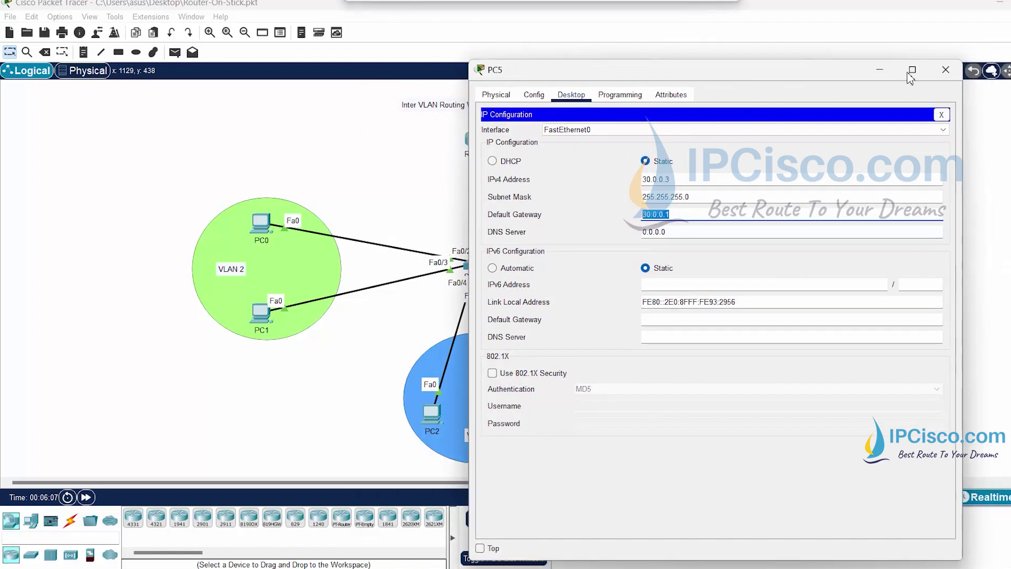
{"action": "left_click", "coordinate": [946, 69]}
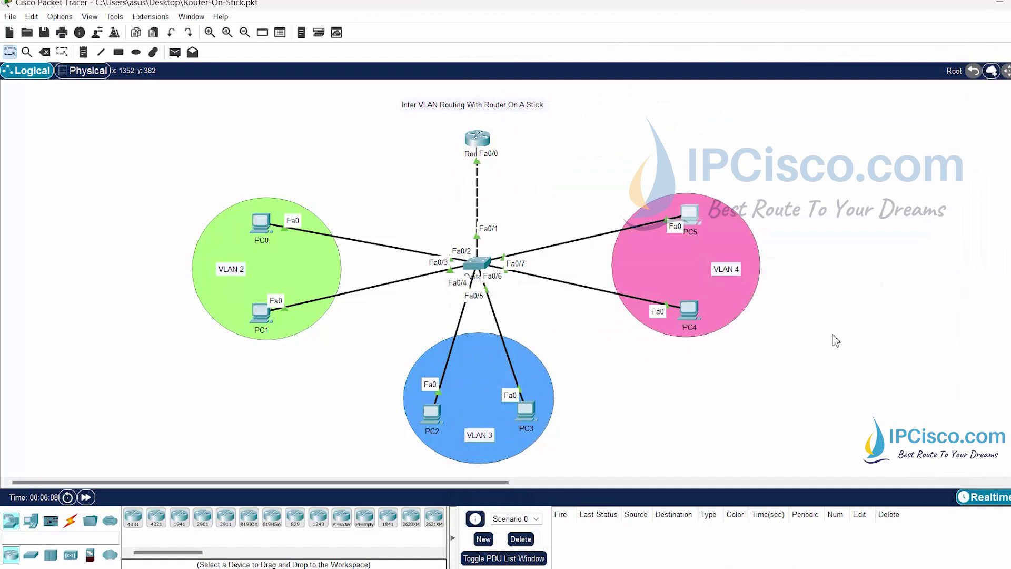
Step: Check PC4's IP configuration in VLAN 4, focusing on the default gateway, and close the device window
{"action": "left_click", "coordinate": [689, 314]}
{"action": "left_click", "coordinate": [481, 103]}
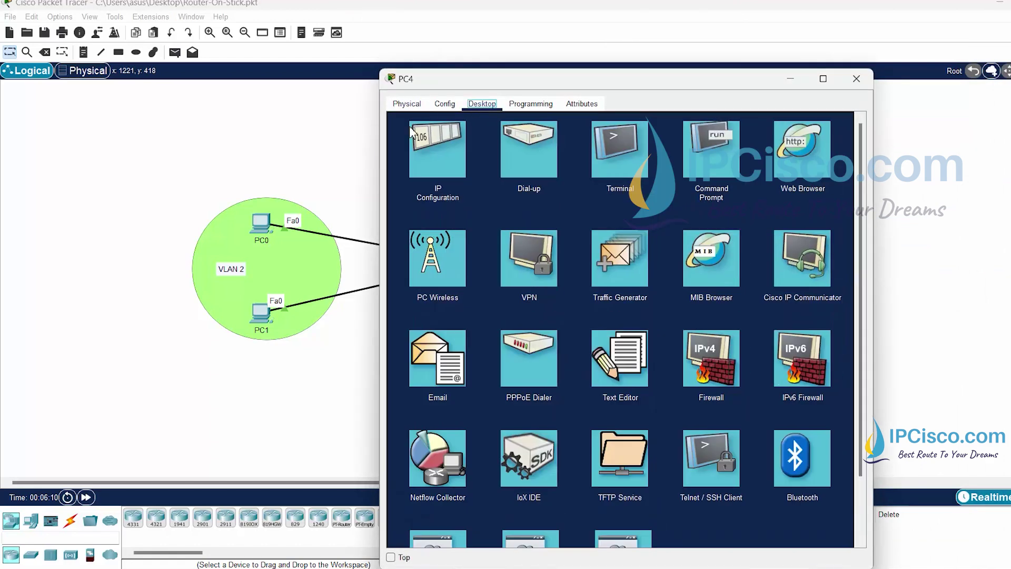
{"action": "left_click", "coordinate": [414, 175]}
{"action": "left_click_drag", "start_coordinate": [589, 225], "coordinate": [548, 224]}
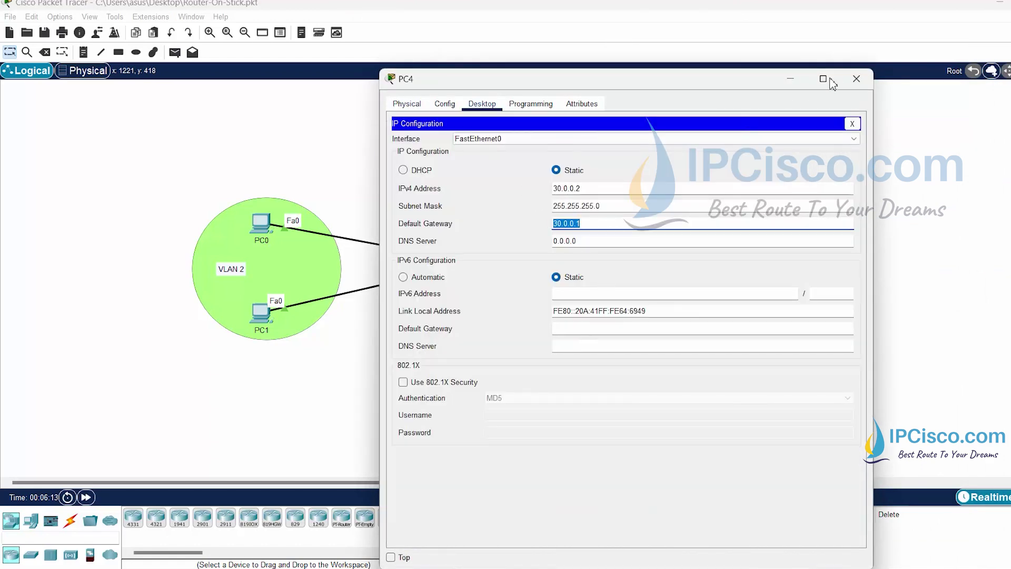
{"action": "left_click", "coordinate": [856, 78]}
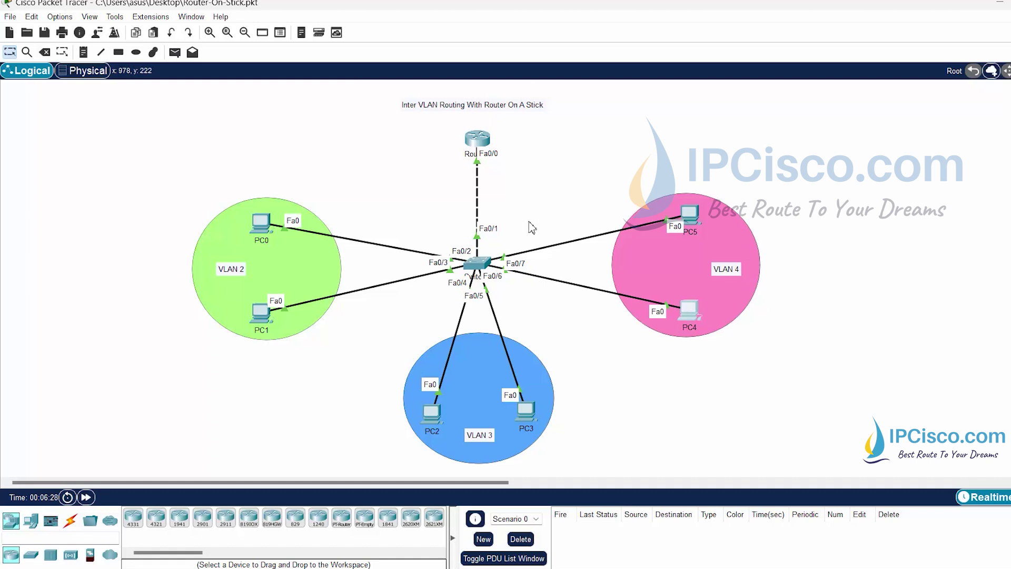
Step: Open the command line of the central switch and enter privileged EXEC mode with ena
{"action": "left_click", "coordinate": [472, 267]}
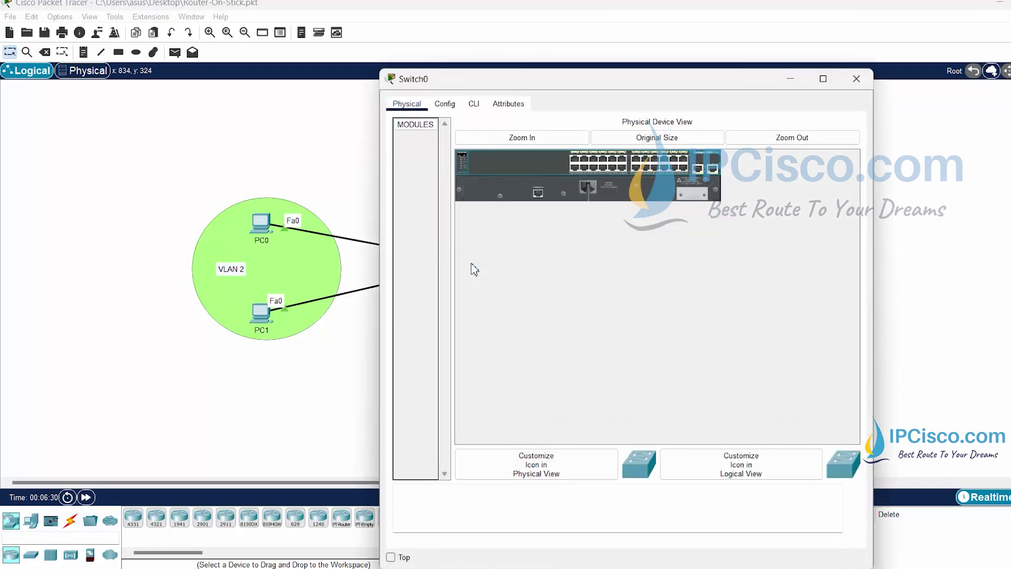
{"action": "left_click", "coordinate": [473, 103]}
{"action": "left_click_drag", "start_coordinate": [541, 80], "coordinate": [752, 73]}
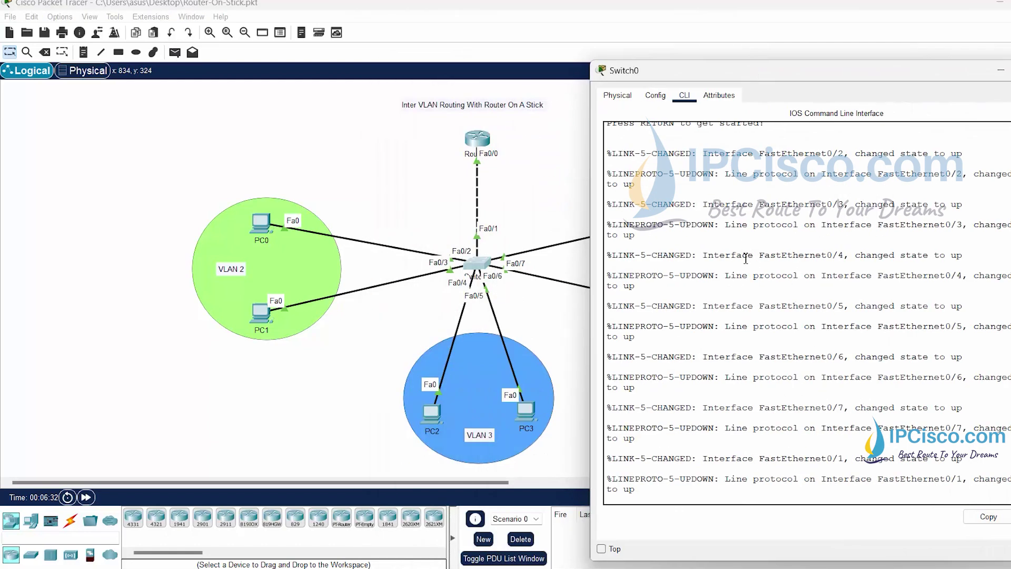
{"action": "key", "text": "Return"}
{"action": "key", "text": "Return"}
{"action": "key", "text": "Return"}
{"action": "type", "text": "ena"}
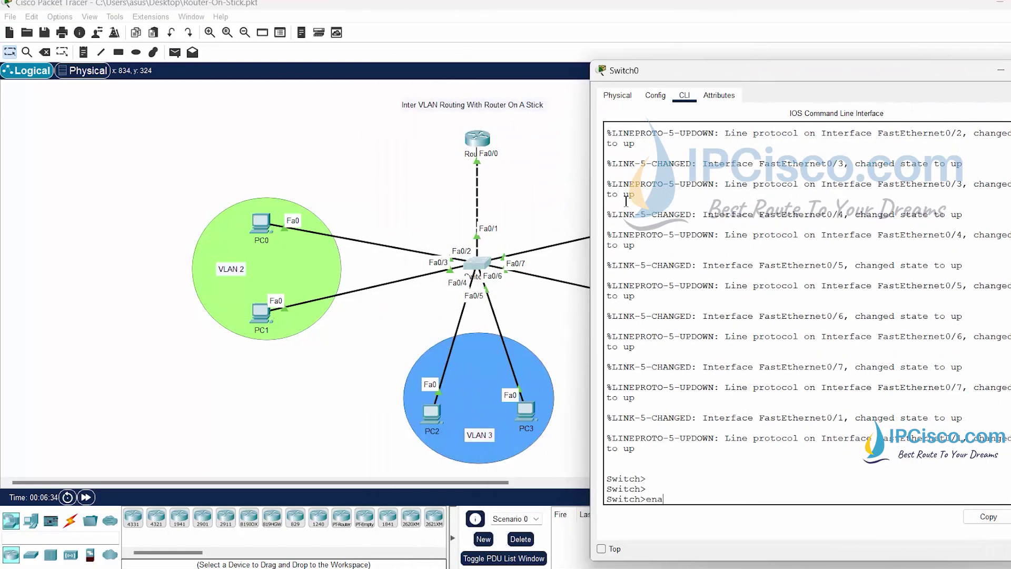
{"action": "left_click_drag", "start_coordinate": [761, 65], "coordinate": [727, 28]}
{"action": "left_click_drag", "start_coordinate": [776, 522], "coordinate": [781, 382]}
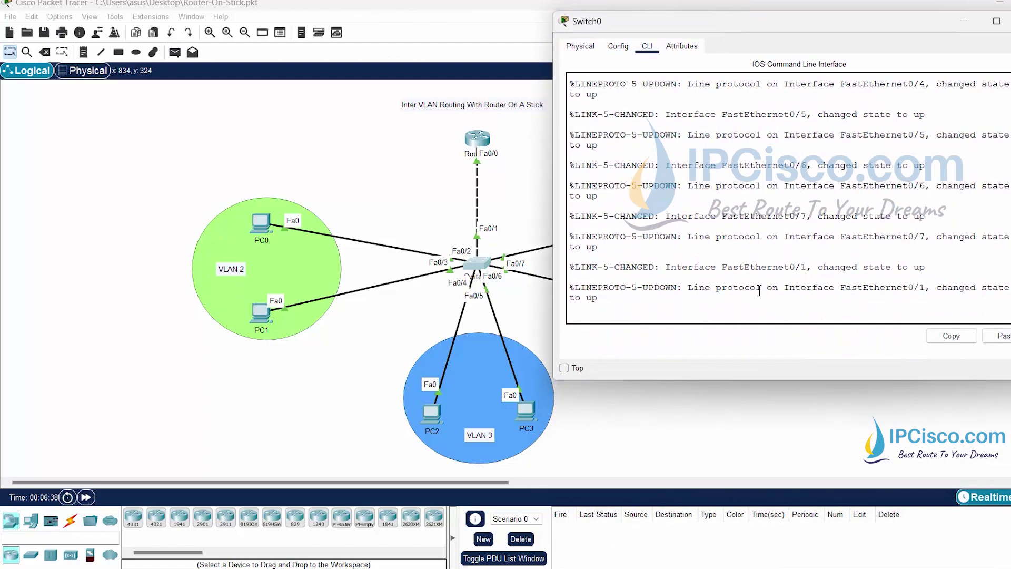
{"action": "key", "text": "Return"}
{"action": "key", "text": "Return"}
{"action": "key", "text": "Return"}
{"action": "key", "text": "Return"}
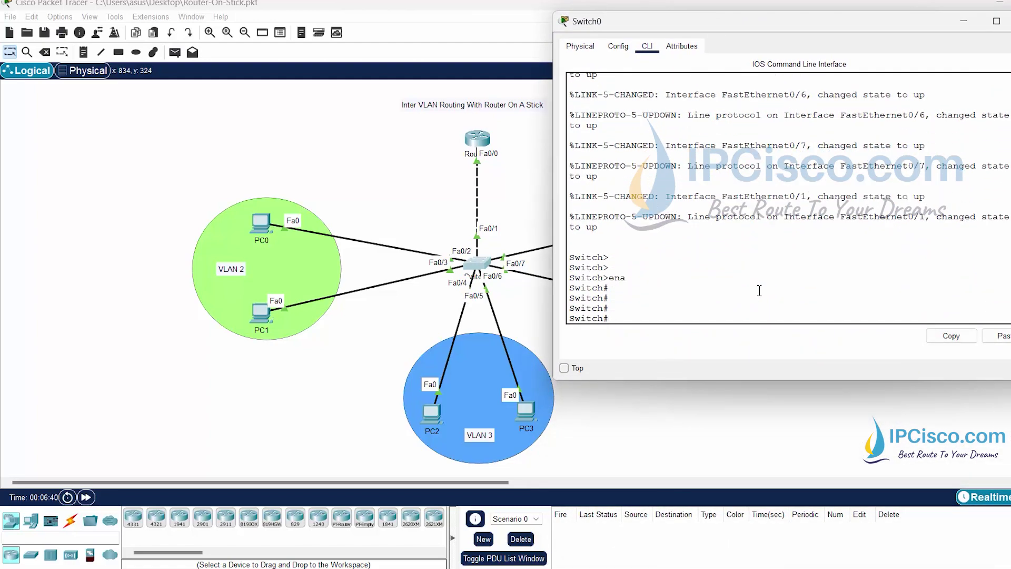
Step: Enter global configuration mode on the switch and create VLAN 2 and VLAN 3
{"action": "type", "text": "configure terminal"}
{"action": "key", "text": "Return"}
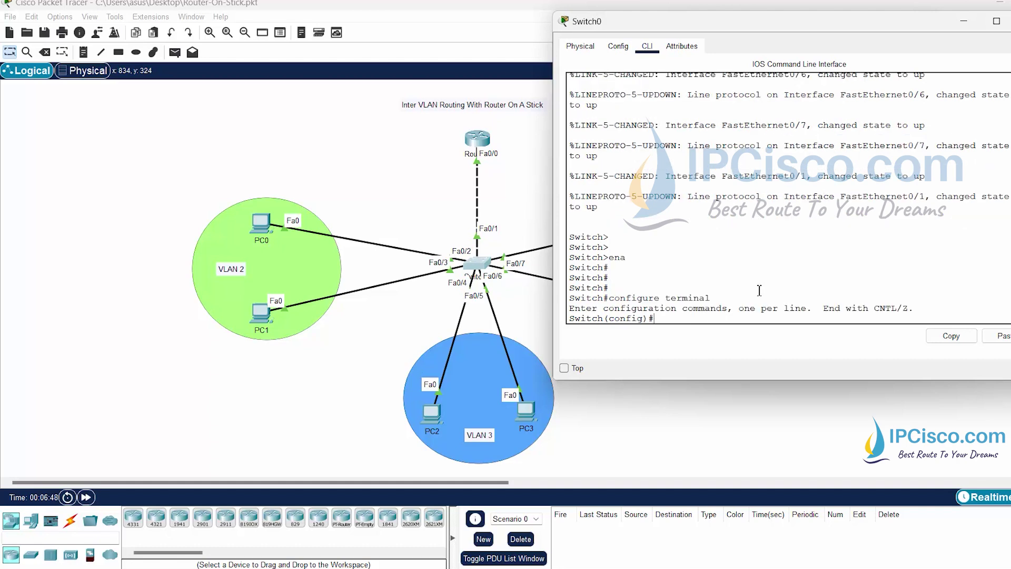
{"action": "type", "text": "vlan 2"}
{"action": "key", "text": "Return"}
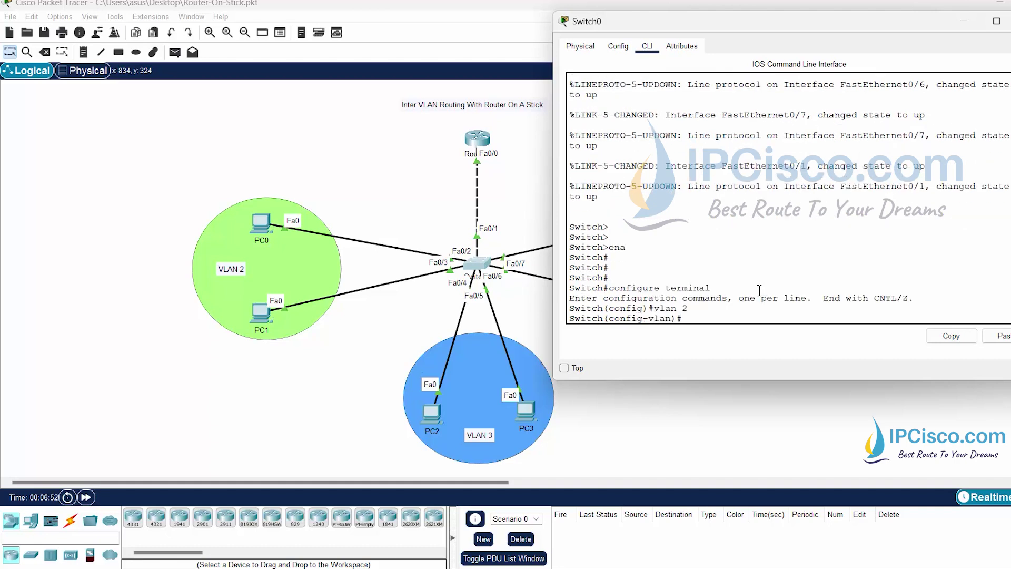
{"action": "type", "text": "vlan 3"}
{"action": "key", "text": "Return"}
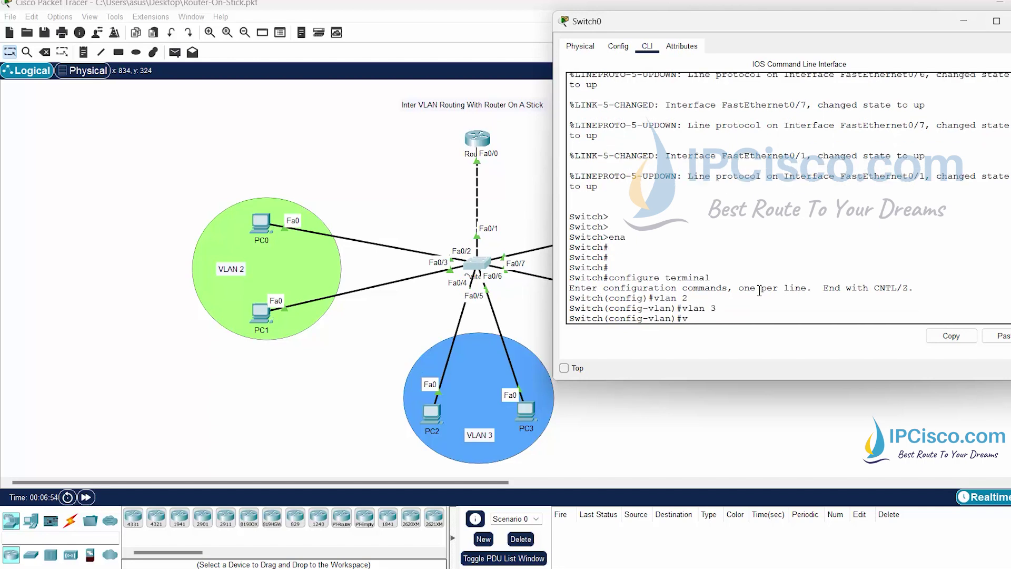
Step: Create VLAN 4 on the switch and exit VLAN configuration mode
{"action": "type", "text": "vlan 4"}
{"action": "key", "text": "Return"}
{"action": "key", "text": "Return"}
{"action": "key", "text": "Return"}
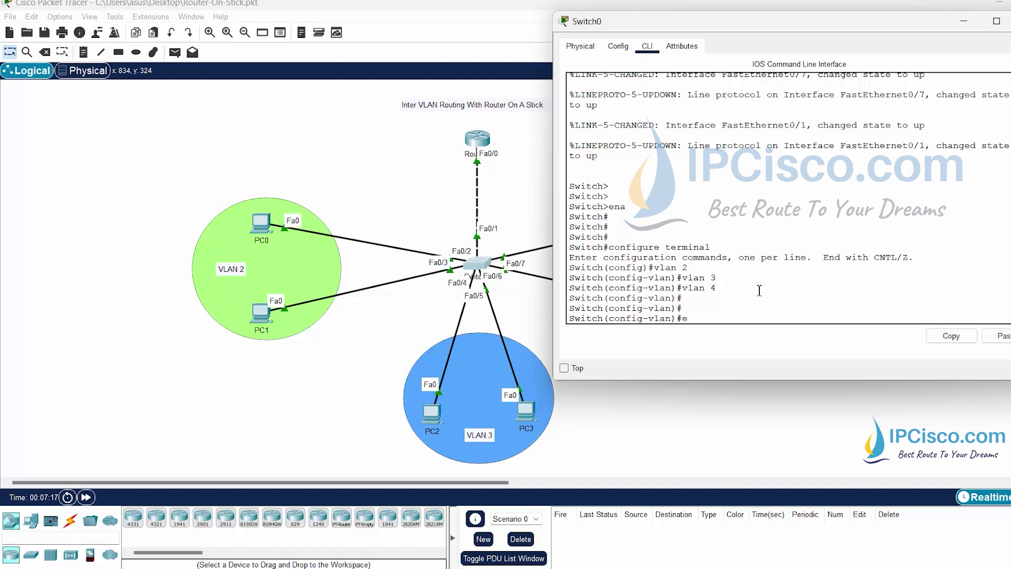
{"action": "type", "text": "exit"}
{"action": "key", "text": "Return"}
Step: Enter interface configuration mode for fastEthernet 0/2 on the switch
{"action": "type", "text": "inter"}
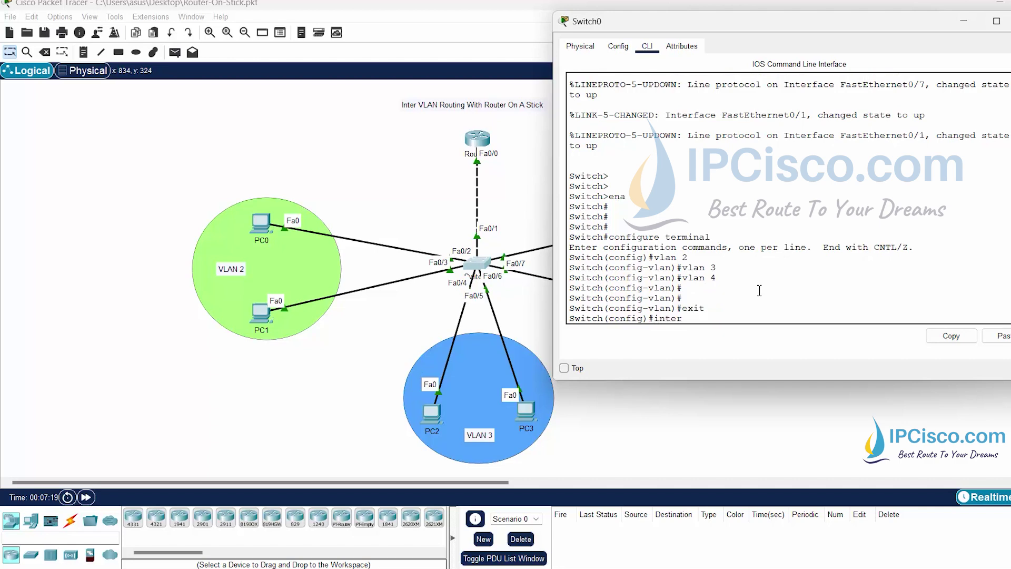
{"action": "key", "text": "Tab"}
{"action": "type", "text": "fas"}
{"action": "key", "text": "Tab"}
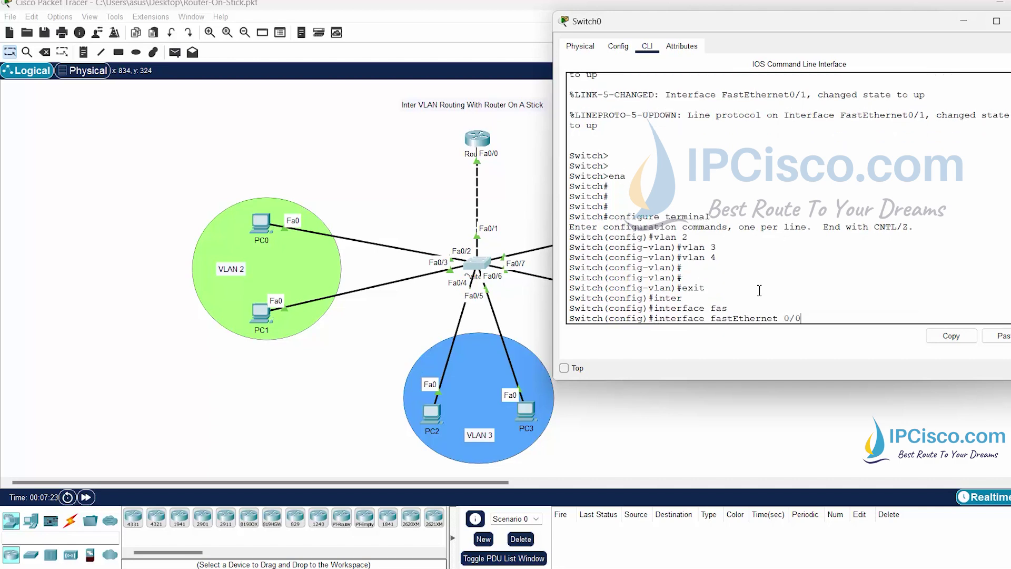
{"action": "type", "text": "0/2"}
{"action": "key", "text": "Return"}
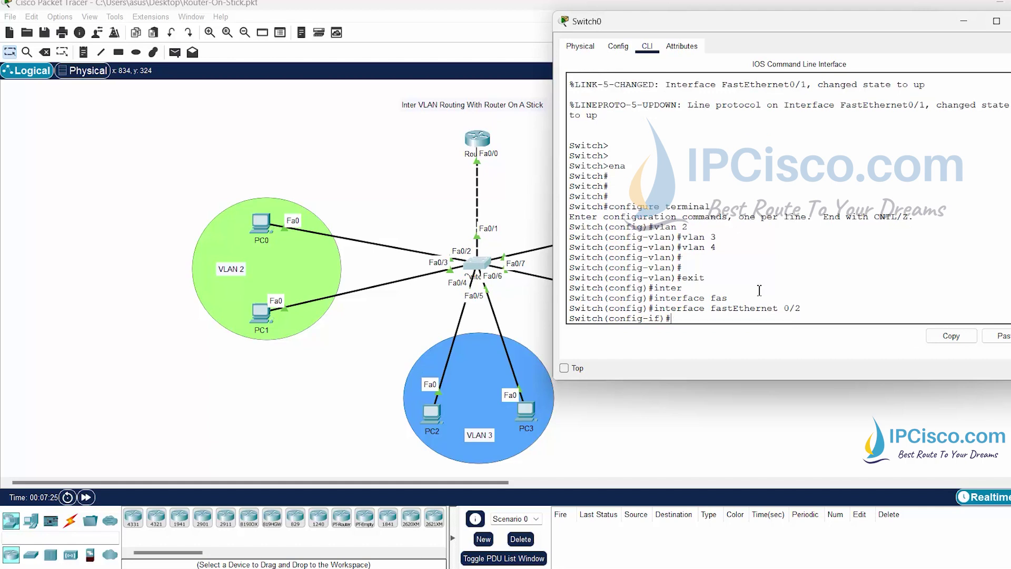
Step: Set the fastEthernet 0/2 port to access mode with switchport mode access
{"action": "type", "text": "siw"}
{"action": "key", "text": "Tab"}
{"action": "key", "text": "Tab"}
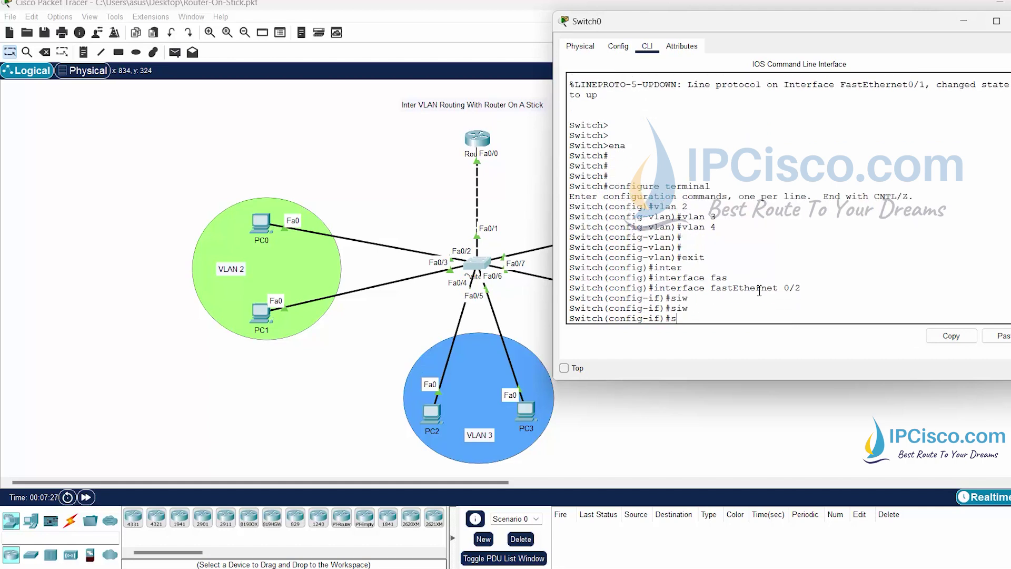
{"action": "type", "text": "witchport m"}
{"action": "key", "text": "Tab"}
{"action": "type", "text": "mode"}
{"action": "key", "text": "Tab"}
{"action": "type", "text": "ac"}
{"action": "key", "text": "Tab"}
{"action": "key", "text": "Return"}
Step: Assign the fastEthernet 0/2 port to VLAN 2 with switchport access vlan 2
{"action": "type", "text": "swi"}
{"action": "key", "text": "Tab"}
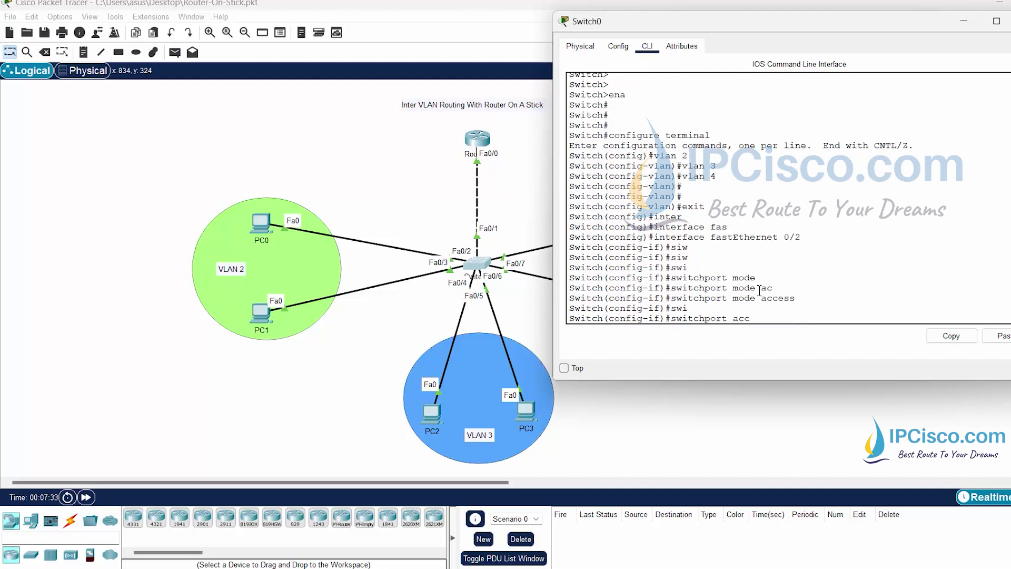
{"action": "type", "text": "access vlan 2"}
{"action": "key", "text": "Tab"}
{"action": "key", "text": "BackSpace"}
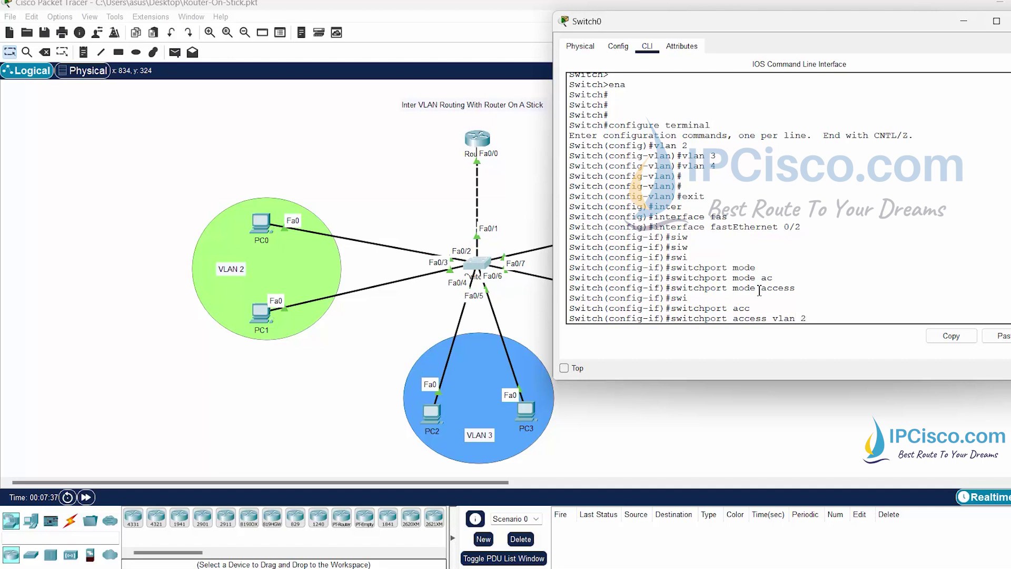
{"action": "key", "text": "Return"}
{"action": "key", "text": "Return"}
{"action": "key", "text": "Return"}
Step: Switch to interface configuration for fastEthernet 0/3, the second VLAN 2 port
{"action": "key", "text": "Up"}
{"action": "key", "text": "Up"}
{"action": "key", "text": "Up"}
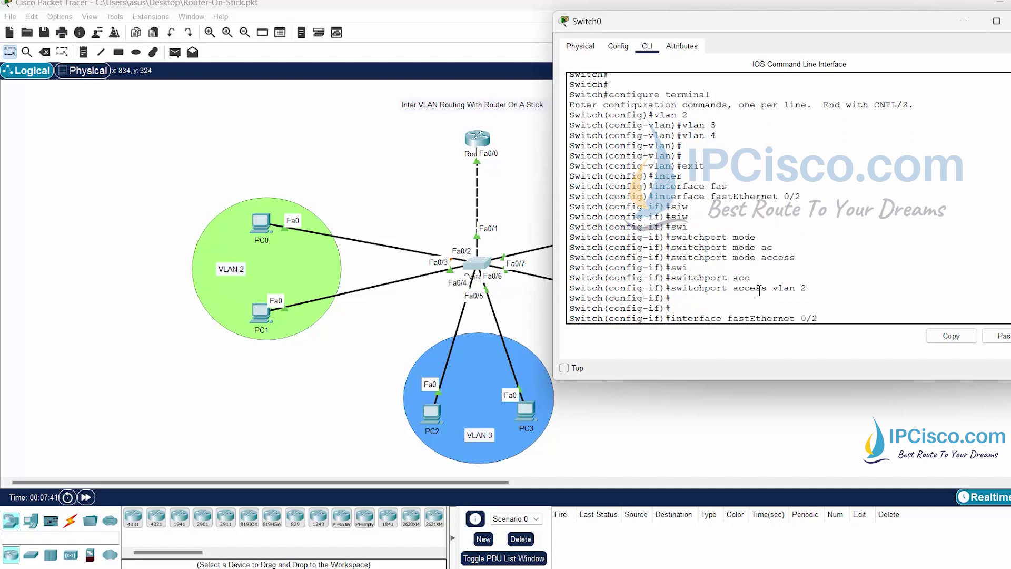
{"action": "key", "text": "Return"}
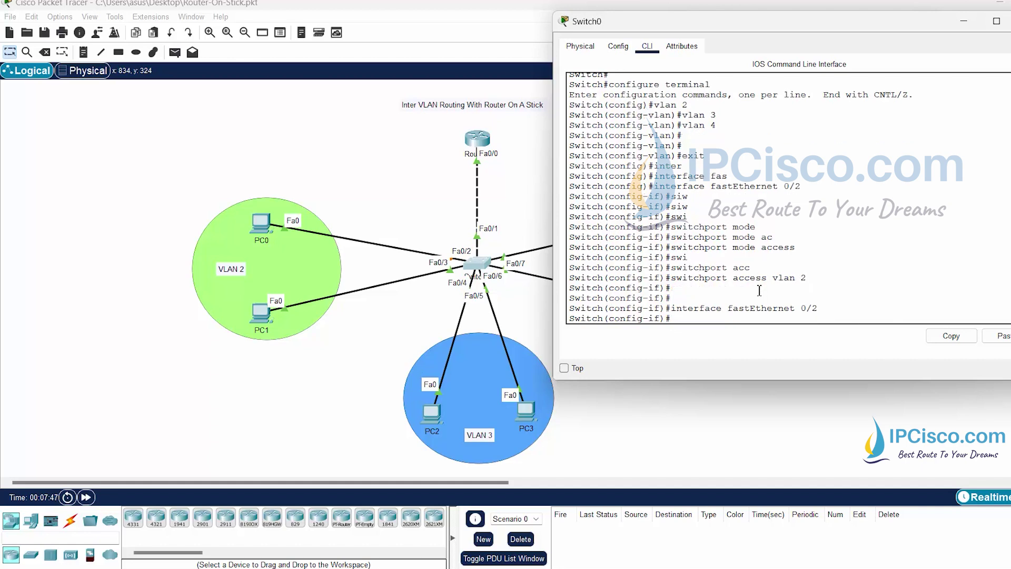
{"action": "key", "text": "Up"}
{"action": "type", "text": "3"}
{"action": "key", "text": "Return"}
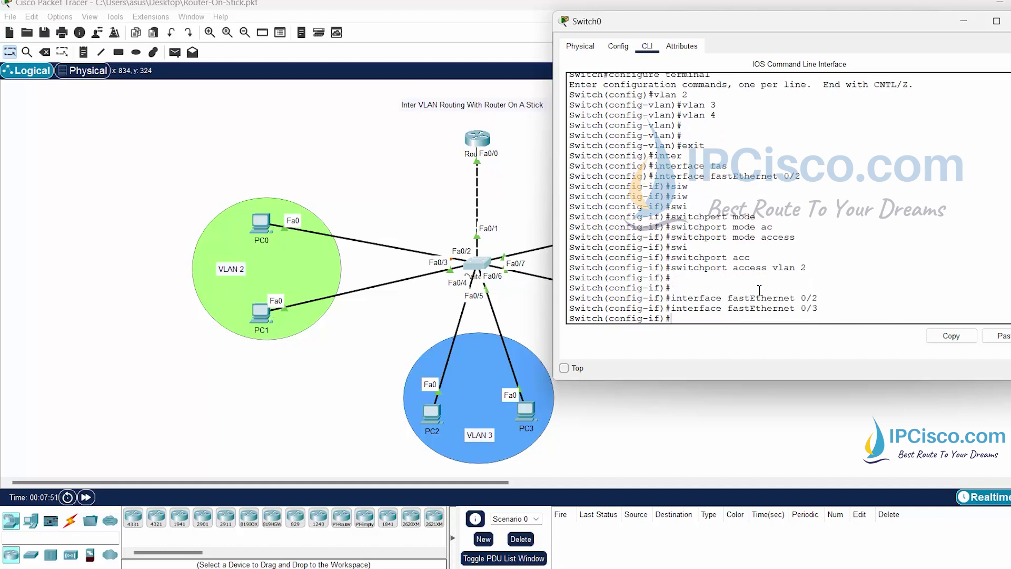
Step: Set the fastEthernet 0/3 port to access mode with switchport mode access
{"action": "type", "text": "swit"}
{"action": "key", "text": "Tab"}
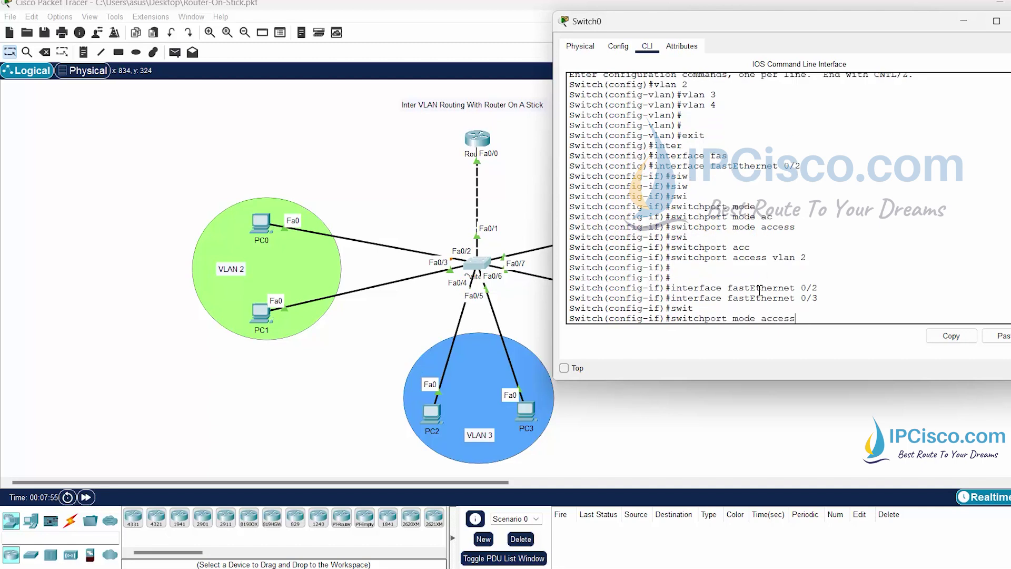
{"action": "key", "text": "Return"}
{"action": "key", "text": "Up"}
{"action": "key", "text": "Return"}
Step: Assign the fastEthernet 0/3 port to VLAN 2 with switchport access vlan 2
{"action": "type", "text": "swi"}
{"action": "key", "text": "Tab"}
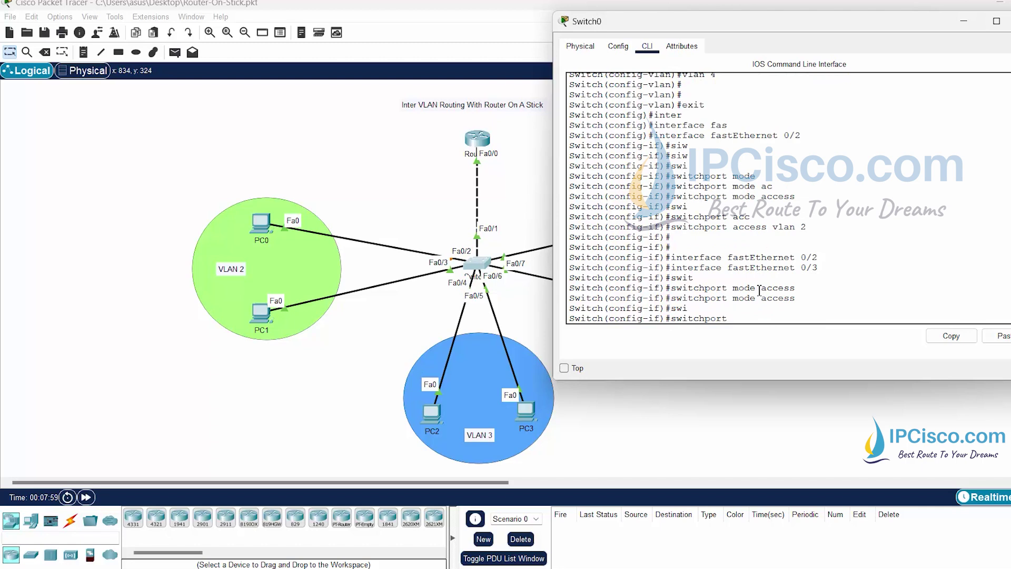
{"action": "type", "text": "ac"}
{"action": "key", "text": "Tab"}
{"action": "type", "text": "vl"}
{"action": "key", "text": "Tab"}
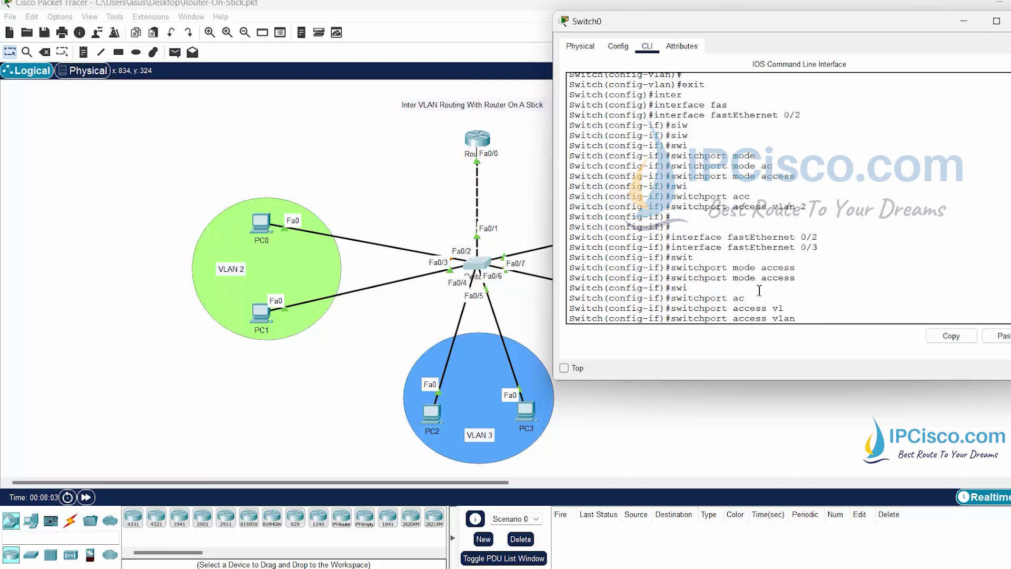
{"action": "key", "text": "Return"}
{"action": "key", "text": "Return"}
{"action": "key", "text": "Return"}
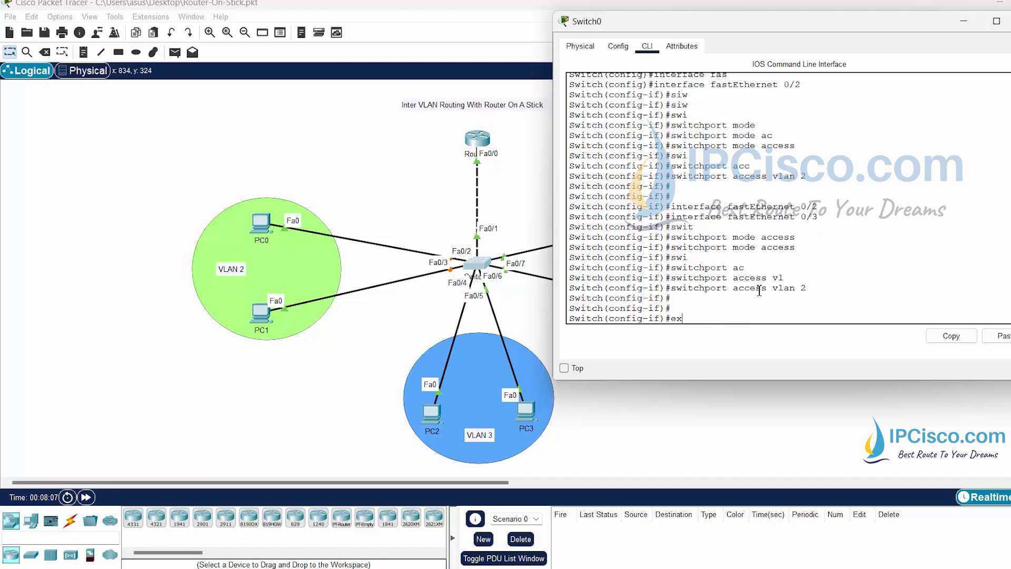
Step: Exit the current interface and enter interface configuration for fastEthernet 0/4
{"action": "type", "text": "exit"}
{"action": "key", "text": "Return"}
{"action": "key", "text": "Up"}
{"action": "key", "text": "Up"}
{"action": "key", "text": "Up"}
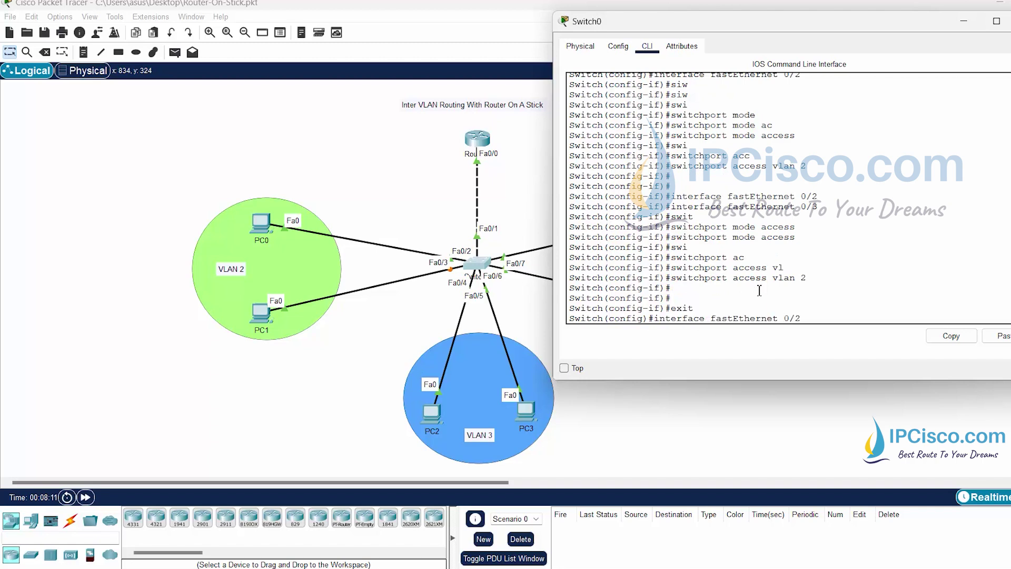
{"action": "key", "text": "BackSpace"}
{"action": "type", "text": "4"}
{"action": "key", "text": "Return"}
Step: Set the fastEthernet 0/4 port to access mode with switchport mode access
{"action": "type", "text": "swit"}
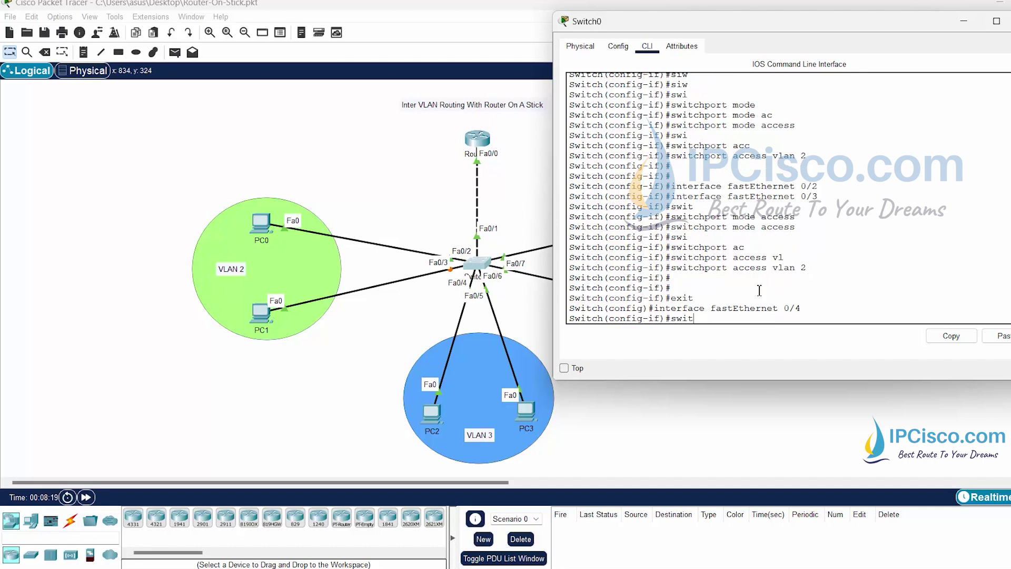
{"action": "key", "text": "Tab"}
{"action": "type", "text": "mode acce"}
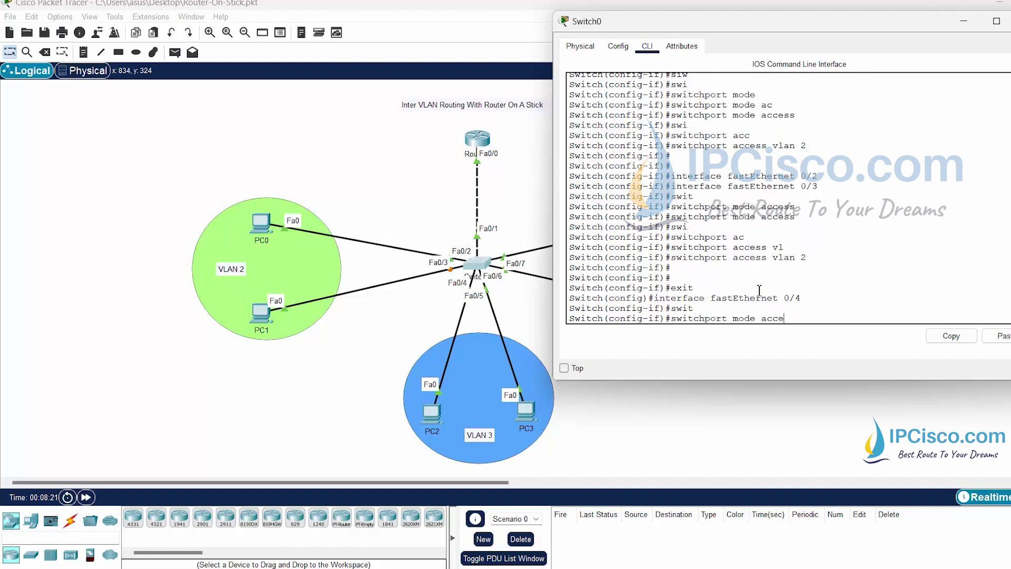
{"action": "key", "text": "Tab"}
{"action": "key", "text": "Return"}
Step: Assign the fastEthernet 0/4 port to VLAN 3 with switchport access vlan 3
{"action": "type", "text": "swti"}
{"action": "key", "text": "Tab"}
{"action": "key", "text": "BackSpace"}
{"action": "key", "text": "BackSpace"}
{"action": "type", "text": "itchport acc"}
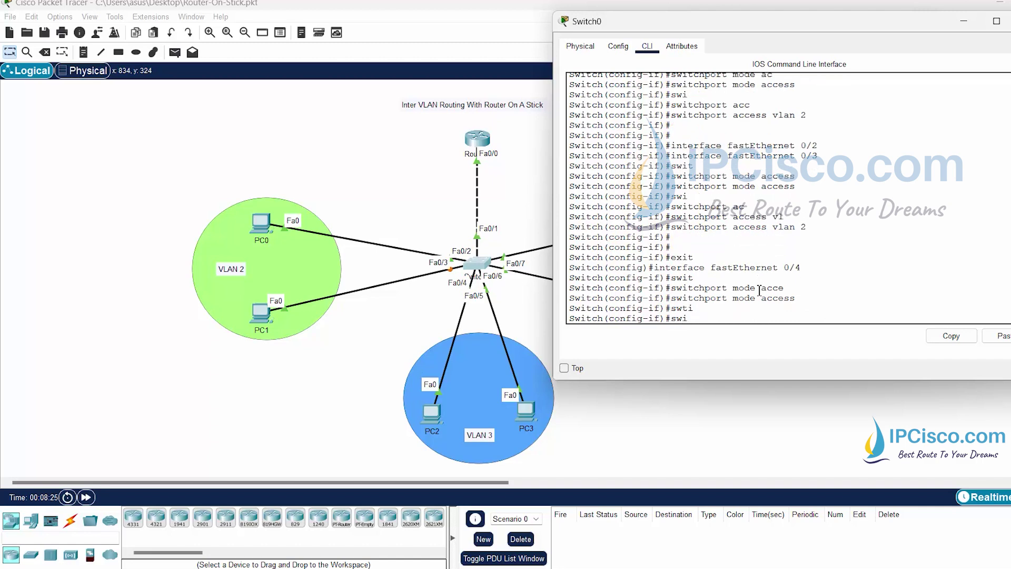
{"action": "key", "text": "Tab"}
{"action": "type", "text": "acc"}
{"action": "key", "text": "Tab"}
{"action": "type", "text": "vl"}
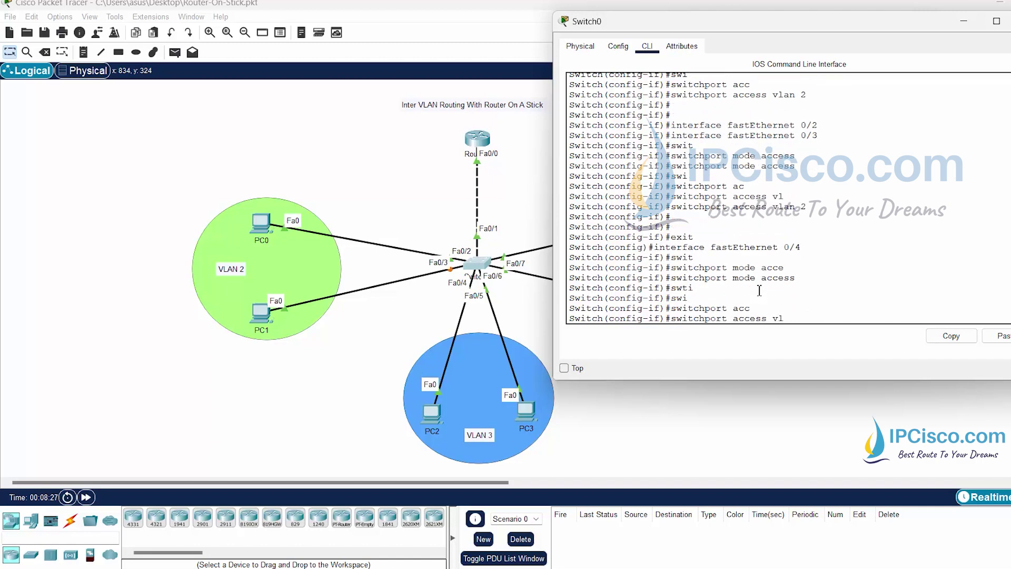
{"action": "key", "text": "Tab"}
{"action": "type", "text": "3"}
{"action": "key", "text": "Return"}
Step: Enter interface configuration for fastEthernet 0/5 and set the port to access mode
{"action": "key", "text": "Up"}
{"action": "key", "text": "Up"}
{"action": "key", "text": "Up"}
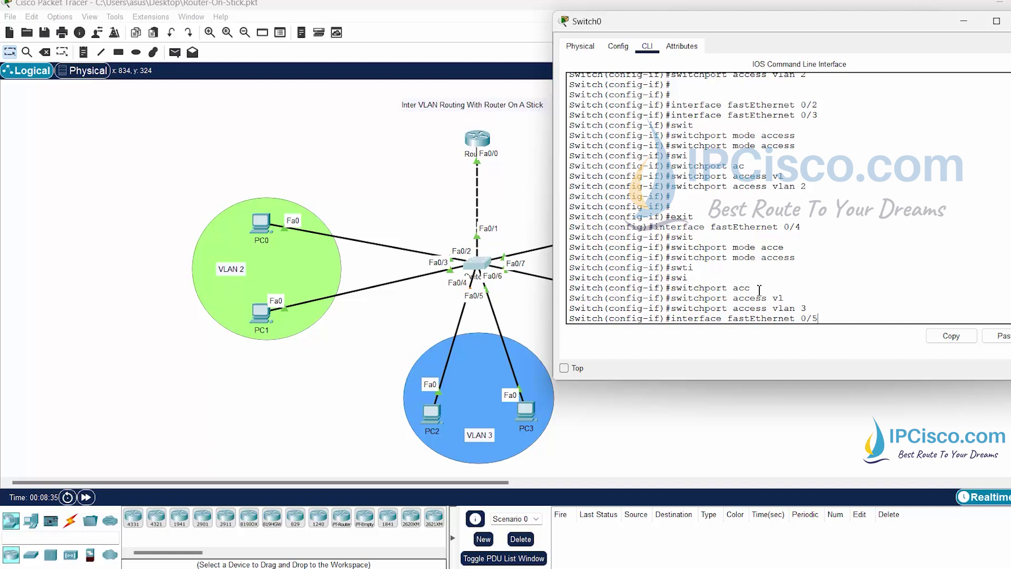
{"action": "key", "text": "Return"}
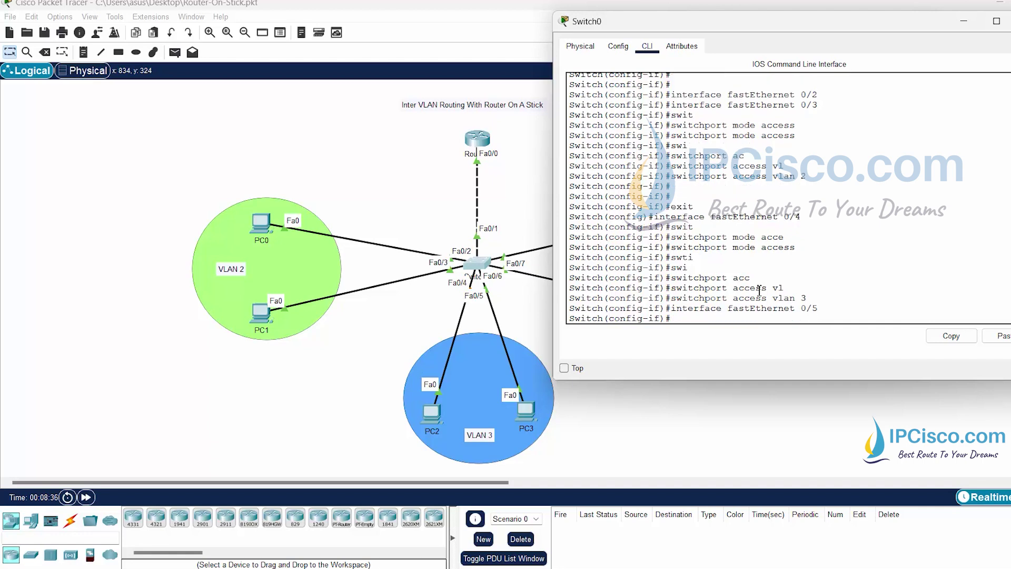
{"action": "key", "text": "Up"}
{"action": "key", "text": "Up"}
{"action": "key", "text": "Up"}
{"action": "key", "text": "Return"}
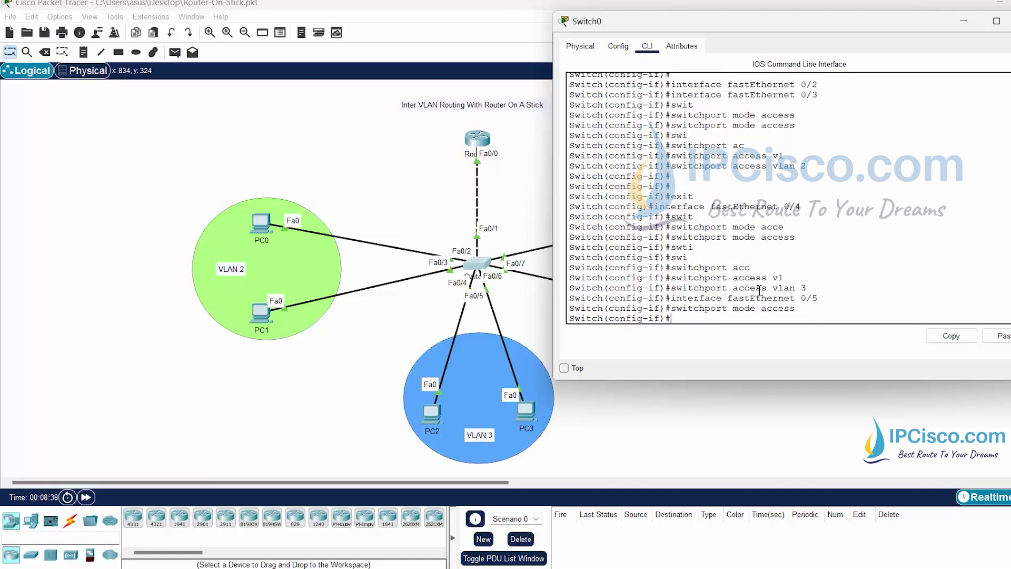
Step: Assign the fastEthernet 0/5 port to VLAN 3 with switchport access vlan 3
{"action": "key", "text": "Up"}
{"action": "key", "text": "Up"}
{"action": "key", "text": "Up"}
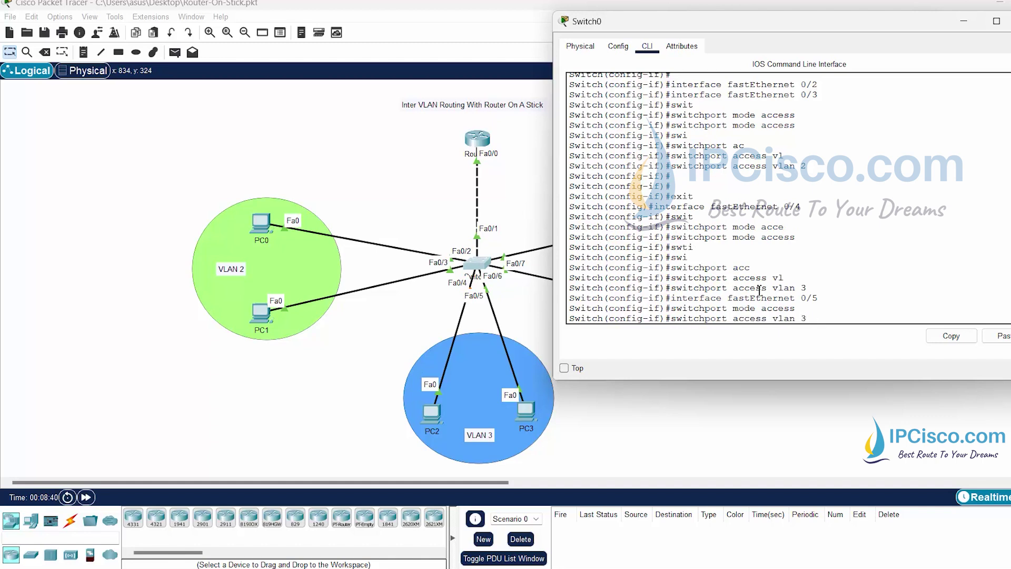
{"action": "key", "text": "Return"}
{"action": "key", "text": "Return"}
{"action": "key", "text": "Return"}
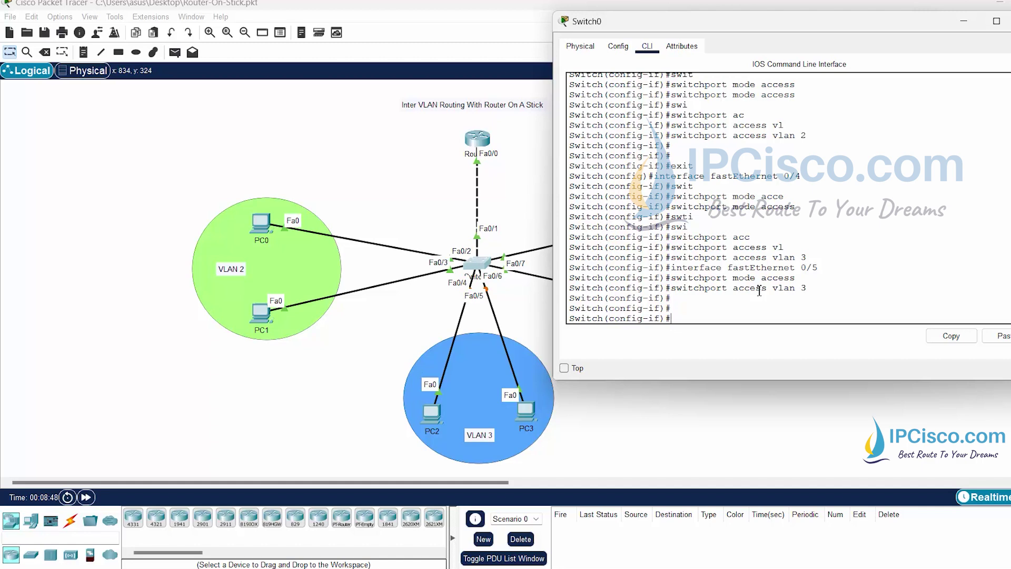
Step: Move the switch window off the VLAN 4 PCs and enter interface configuration for fastEthernet 0/6
{"action": "left_click_drag", "start_coordinate": [692, 25], "coordinate": [234, 39]}
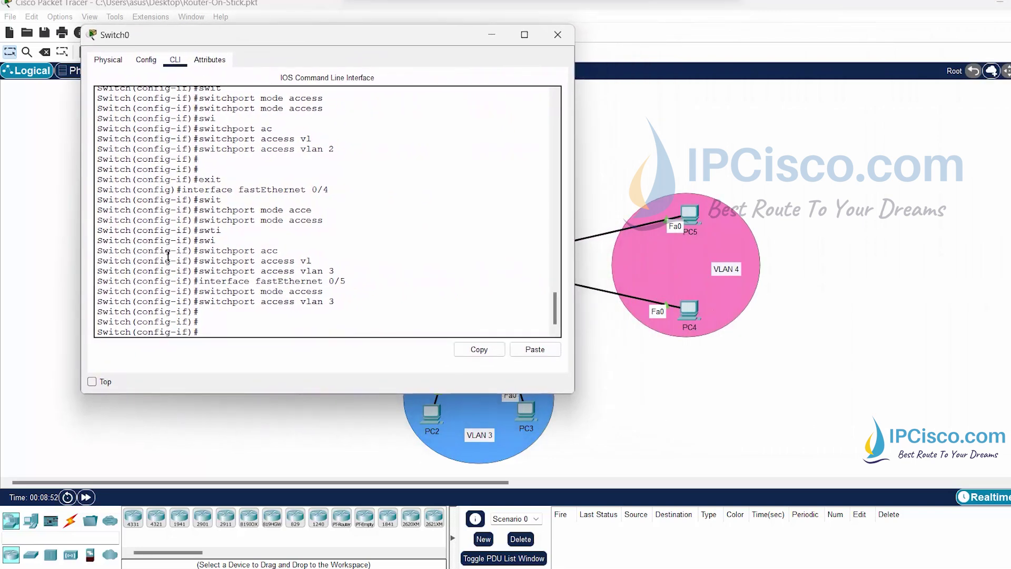
{"action": "key", "text": "Up"}
{"action": "key", "text": "Up"}
{"action": "key", "text": "Up"}
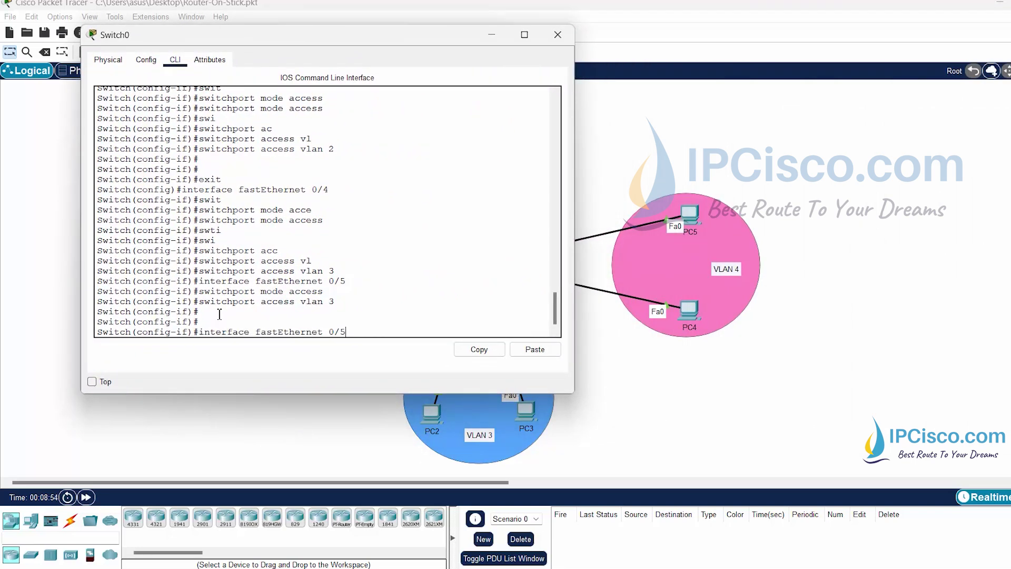
{"action": "key", "text": "BackSpace"}
{"action": "type", "text": "6"}
{"action": "key", "text": "Return"}
Step: Set the fastEthernet 0/6 port to access mode with switchport mode access
{"action": "type", "text": "swit"}
{"action": "key", "text": "Tab"}
{"action": "type", "text": "mode"}
{"action": "key", "text": "Tab"}
{"action": "type", "text": "ac"}
{"action": "key", "text": "Tab"}
{"action": "key", "text": "Return"}
Step: Assign the fastEthernet 0/6 port to VLAN 4 with switchport access vlan 4
{"action": "type", "text": "swit"}
{"action": "key", "text": "Tab"}
{"action": "type", "text": "acc"}
{"action": "key", "text": "Tab"}
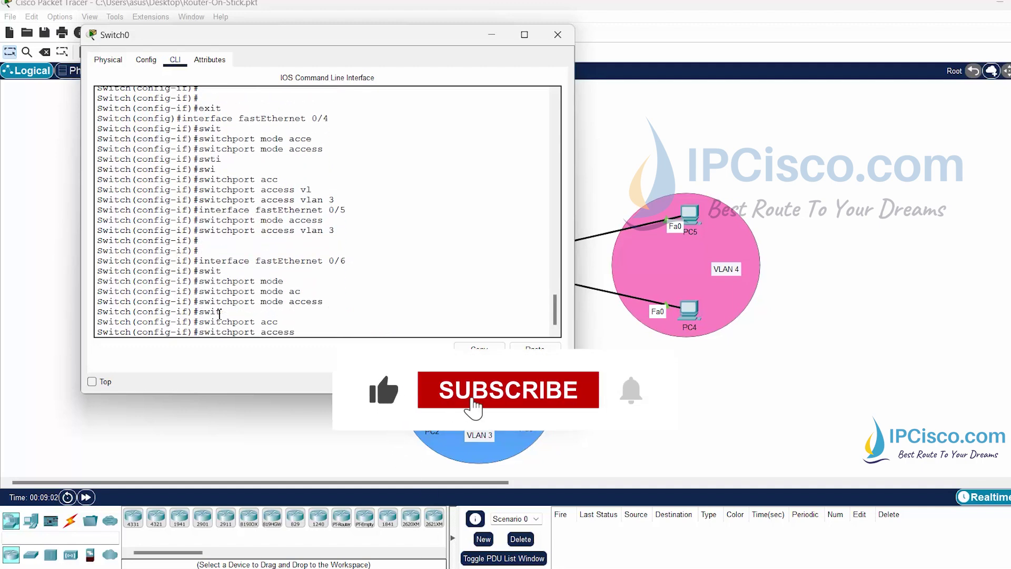
{"action": "type", "text": "vl"}
{"action": "key", "text": "Tab"}
{"action": "type", "text": "4"}
{"action": "key", "text": "Return"}
Step: Enter interface configuration for fastEthernet 0/7 and set the port to access mode
{"action": "key", "text": "Up"}
{"action": "key", "text": "Up"}
{"action": "key", "text": "Up"}
{"action": "key", "text": "BackSpace"}
{"action": "type", "text": "7"}
{"action": "key", "text": "Return"}
{"action": "key", "text": "Up"}
{"action": "key", "text": "Up"}
{"action": "key", "text": "Up"}
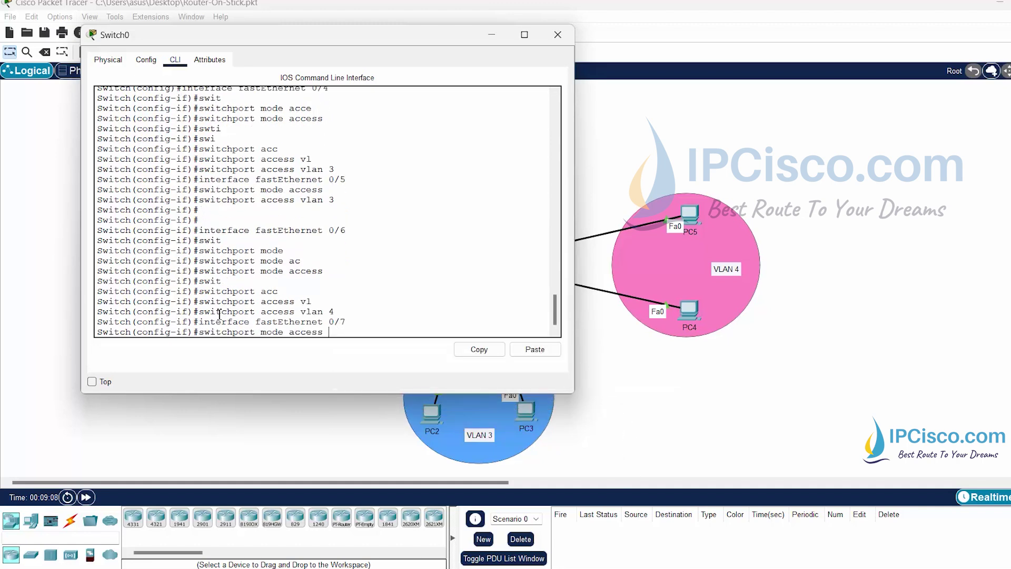
{"action": "key", "text": "Return"}
Step: Assign the fastEthernet 0/7 port to VLAN 4 with switchport access vlan 4
{"action": "key", "text": "Up"}
{"action": "key", "text": "Up"}
{"action": "key", "text": "Up"}
{"action": "key", "text": "Return"}
{"action": "key", "text": "Return"}
{"action": "key", "text": "Return"}
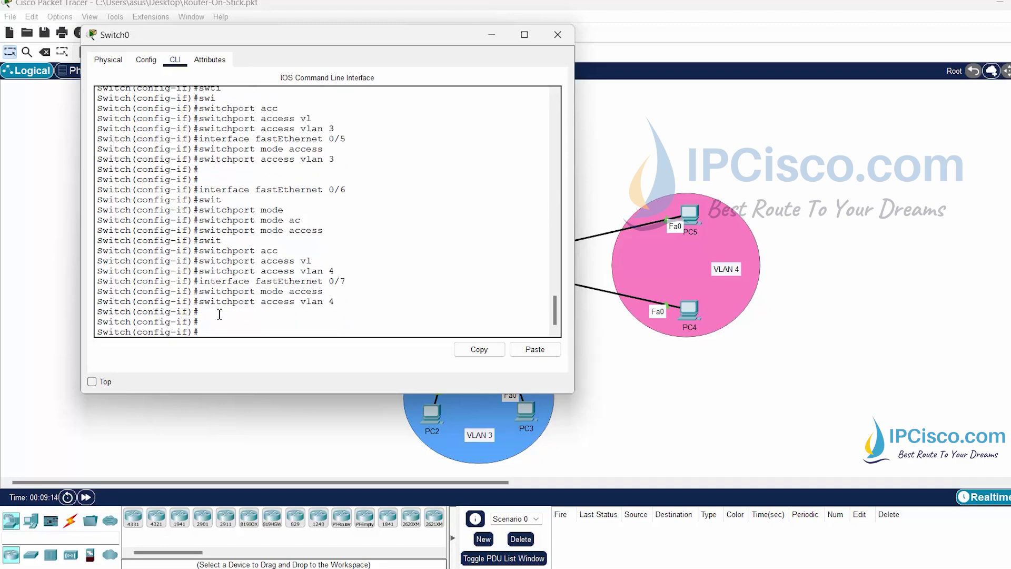
Step: Exit to global configuration mode and enter interface configuration for fastEthernet 0/1, the link to the router
{"action": "type", "text": "exit"}
{"action": "key", "text": "Return"}
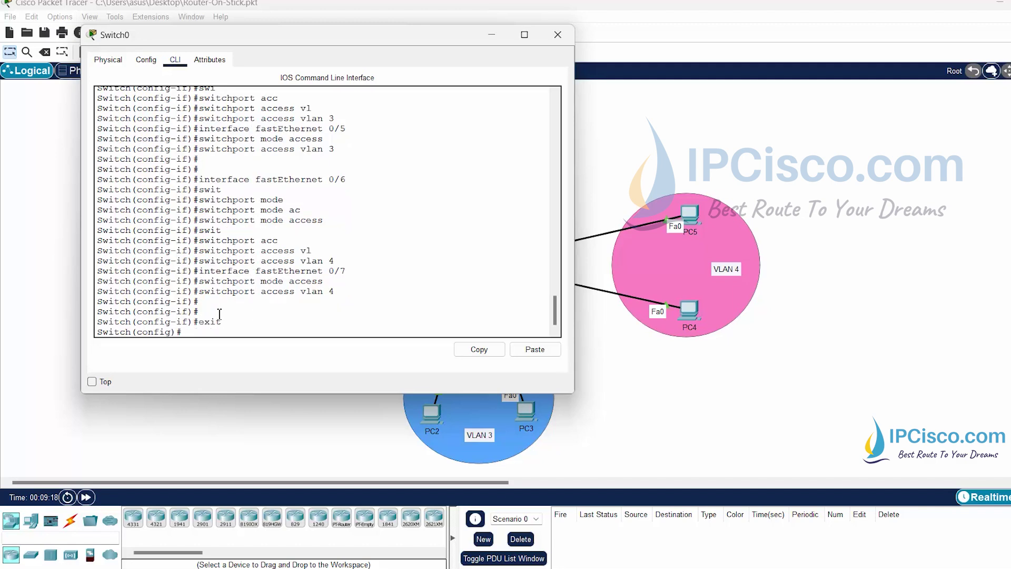
{"action": "key", "text": "Return"}
{"action": "key", "text": "Return"}
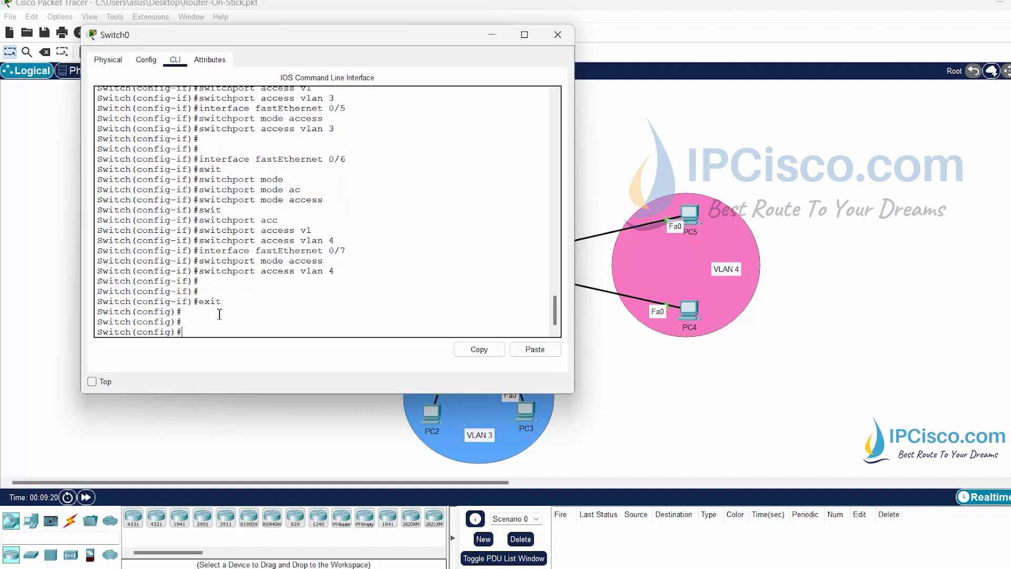
{"action": "type", "text": "inter"}
{"action": "key", "text": "Tab"}
{"action": "type", "text": "fa"}
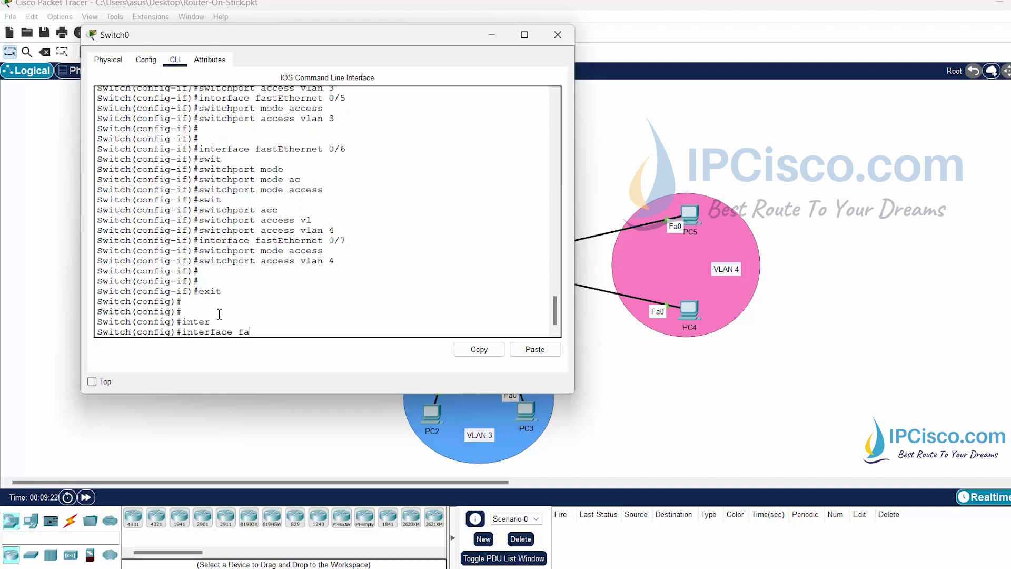
{"action": "key", "text": "Tab"}
{"action": "type", "text": "0/"}
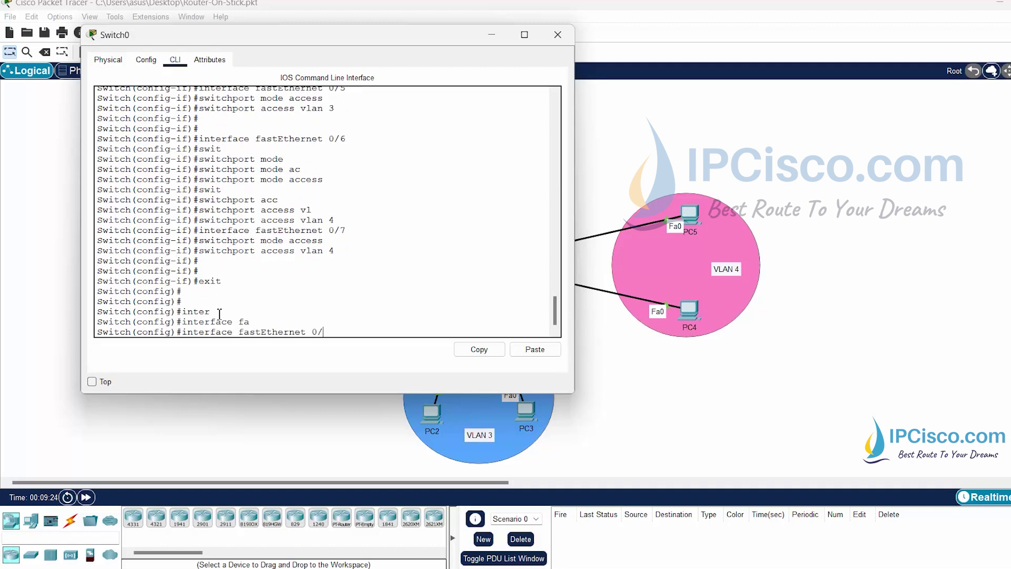
{"action": "type", "text": "1"}
{"action": "key", "text": "Return"}
Step: Set the switch's fastEthernet 0/1 port to trunk mode with switchport mode trunk
{"action": "type", "text": "sw"}
{"action": "key", "text": "Tab"}
{"action": "type", "text": "mode"}
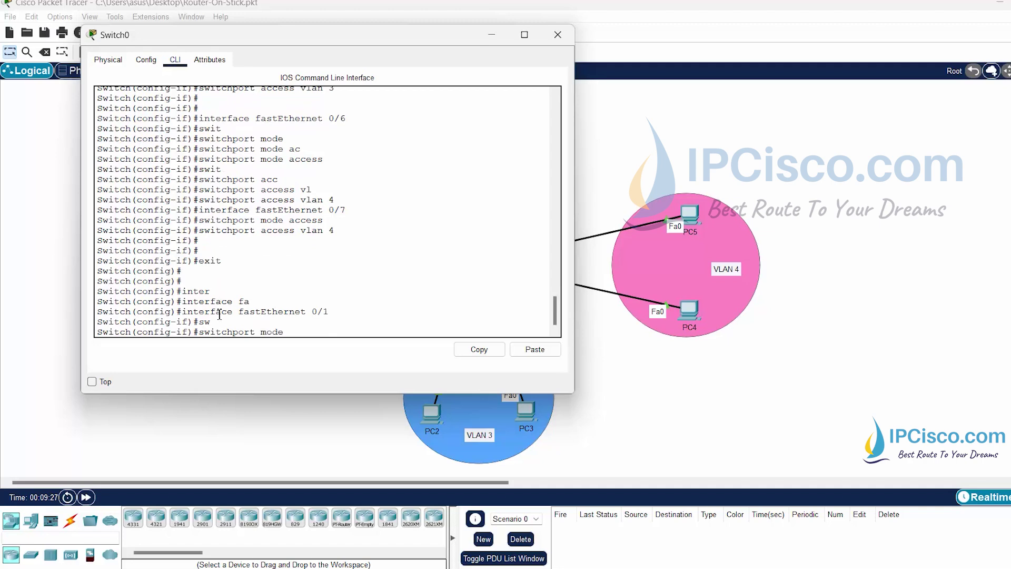
{"action": "key", "text": "Tab"}
{"action": "type", "text": "tre"}
{"action": "key", "text": "BackSpace"}
{"action": "key", "text": "Tab"}
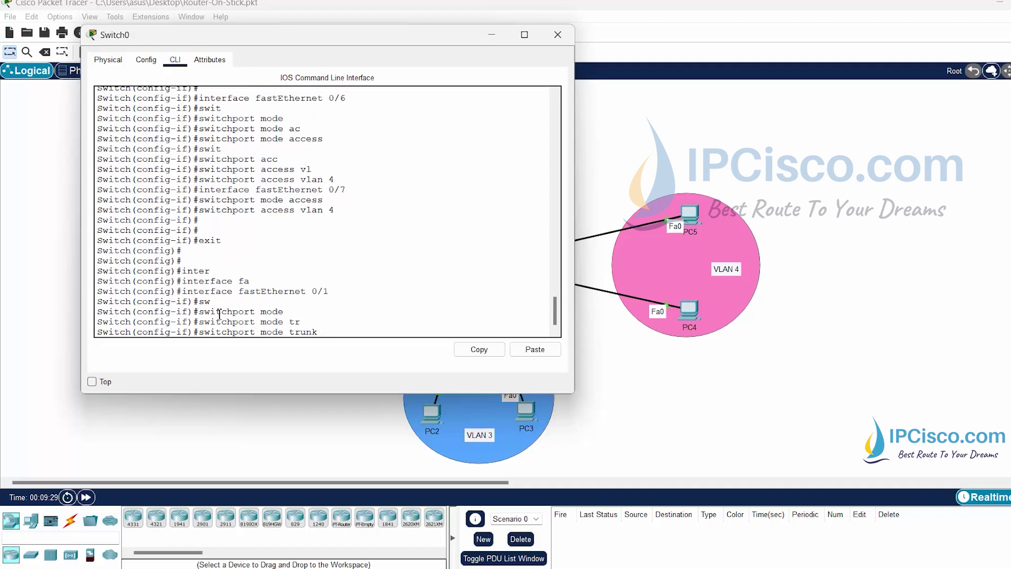
{"action": "key", "text": "Return"}
{"action": "key", "text": "Return"}
{"action": "key", "text": "Return"}
{"action": "key", "text": "Return"}
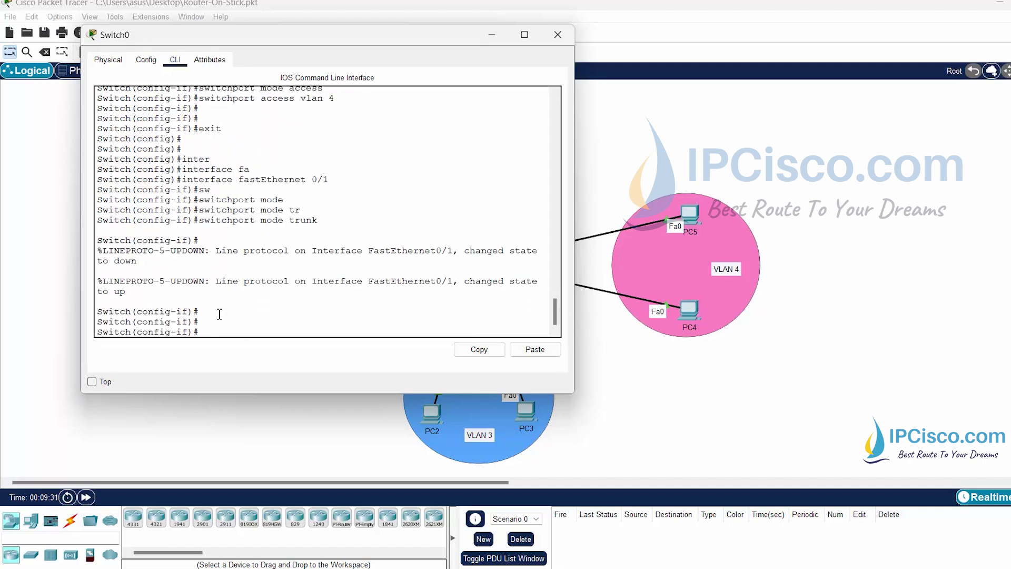
Step: Try to permit VLANs 2, 3 and 4 on the trunk with switchport trunk allowed 2,3,4
{"action": "type", "text": "sw"}
{"action": "key", "text": "Tab"}
{"action": "type", "text": "tru"}
{"action": "key", "text": "BackSpace"}
{"action": "key", "text": "BackSpace"}
{"action": "type", "text": "ru"}
{"action": "key", "text": "Tab"}
{"action": "type", "text": "all"}
{"action": "key", "text": "Tab"}
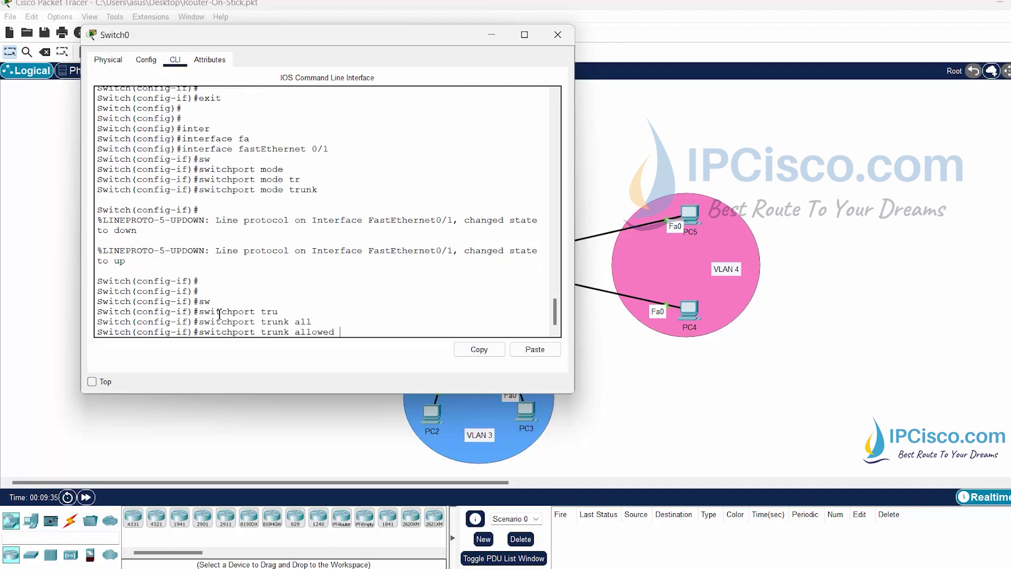
{"action": "type", "text": "2,3,4"}
{"action": "key", "text": "Return"}
Step: Allow VLANs 2, 3 and 4 on the fastEthernet 0/1 trunk with switchport trunk allowed vlan 2,3,4
{"action": "key", "text": "Up"}
{"action": "key", "text": "BackSpace"}
{"action": "key", "text": "BackSpace"}
{"action": "key", "text": "BackSpace"}
{"action": "key", "text": "BackSpace"}
{"action": "key", "text": "BackSpace"}
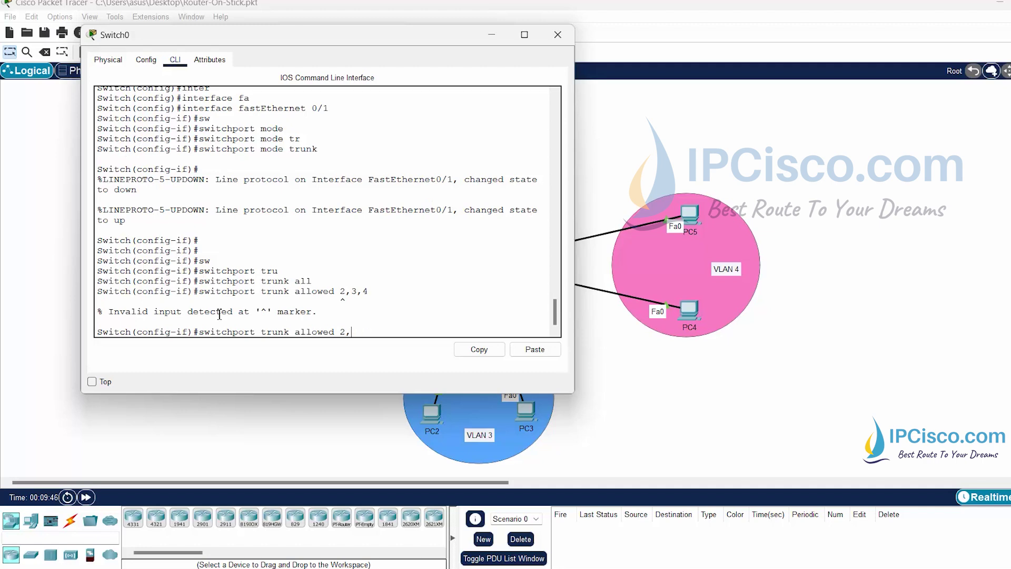
{"action": "type", "text": "vl"}
{"action": "key", "text": "Tab"}
{"action": "type", "text": "2,3,4"}
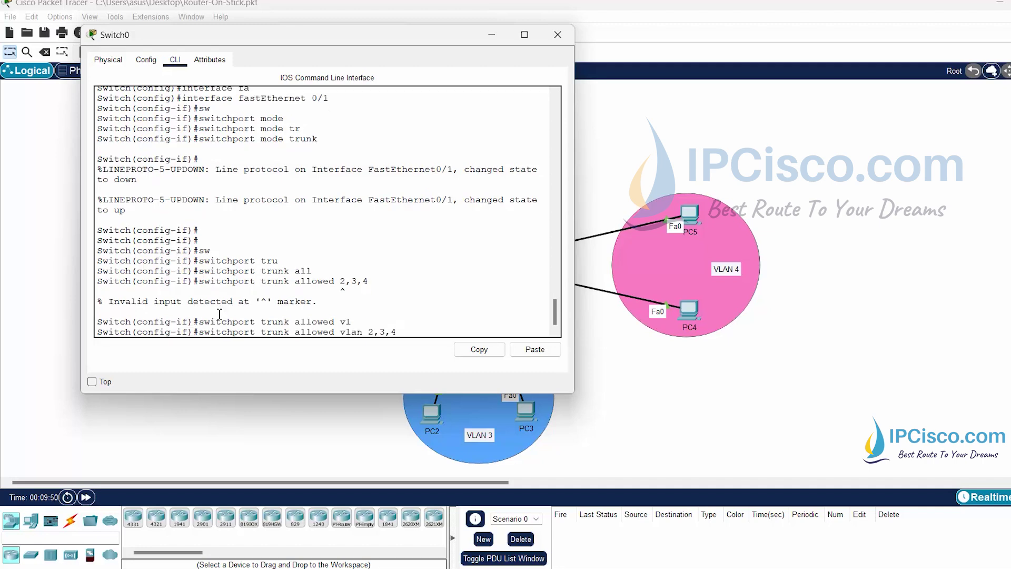
{"action": "key", "text": "Return"}
Step: Leave configuration mode with end and save the switch configuration with write
{"action": "type", "text": "end"}
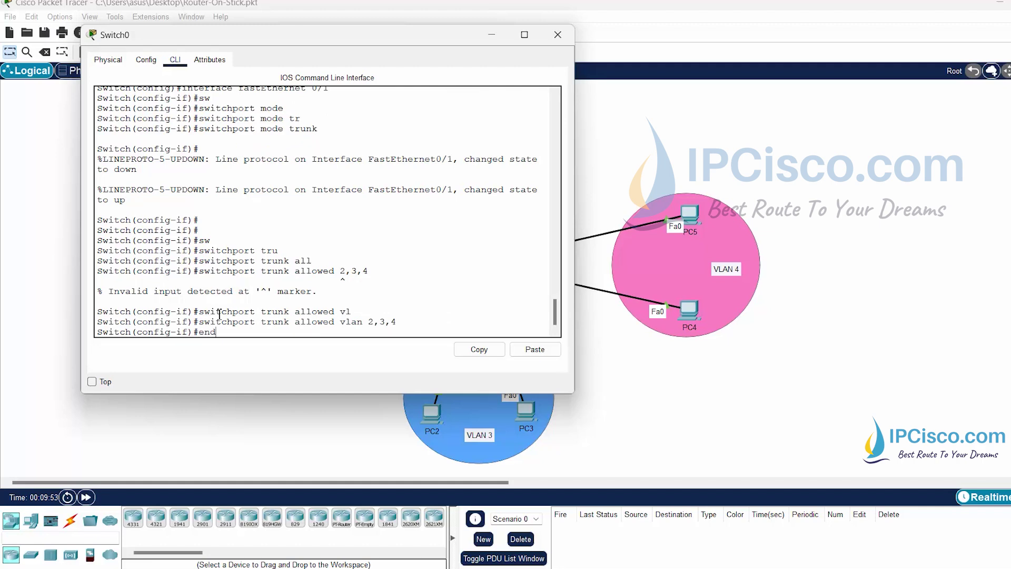
{"action": "key", "text": "Return"}
{"action": "key", "text": "Return"}
{"action": "type", "text": "wri"}
{"action": "key", "text": "Tab"}
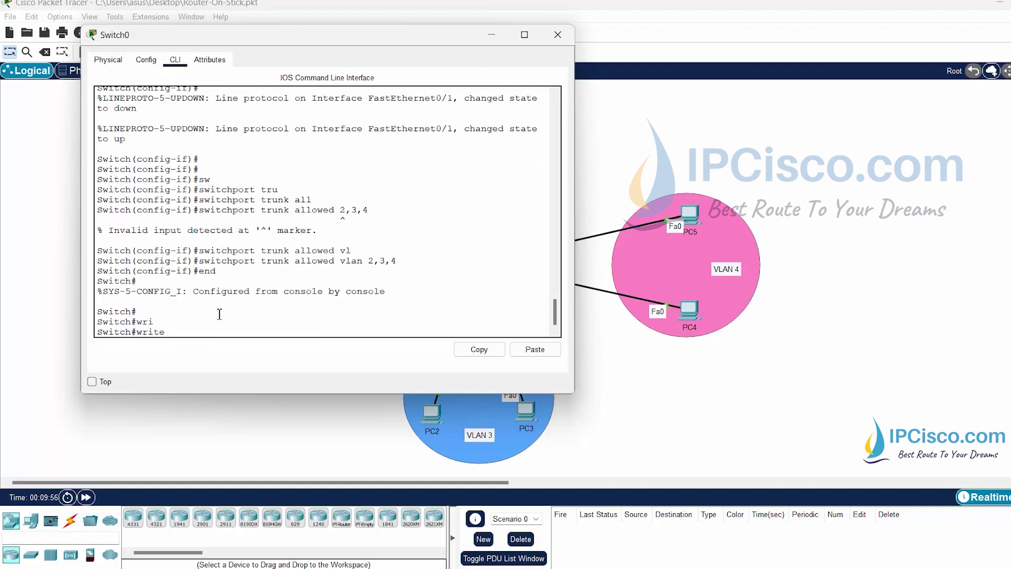
{"action": "key", "text": "Return"}
{"action": "key", "text": "Return"}
{"action": "key", "text": "Return"}
Step: Run show vlan brief on the switch and check the port assignments of VLANs 2 to 4
{"action": "type", "text": "show vlan"}
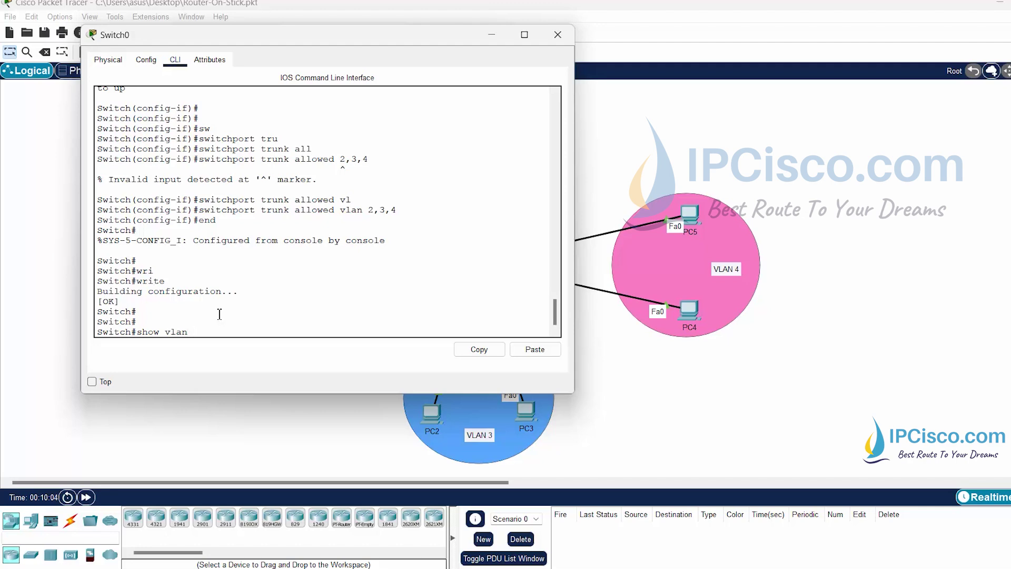
{"action": "type", "text": " br"}
{"action": "key", "text": "Tab"}
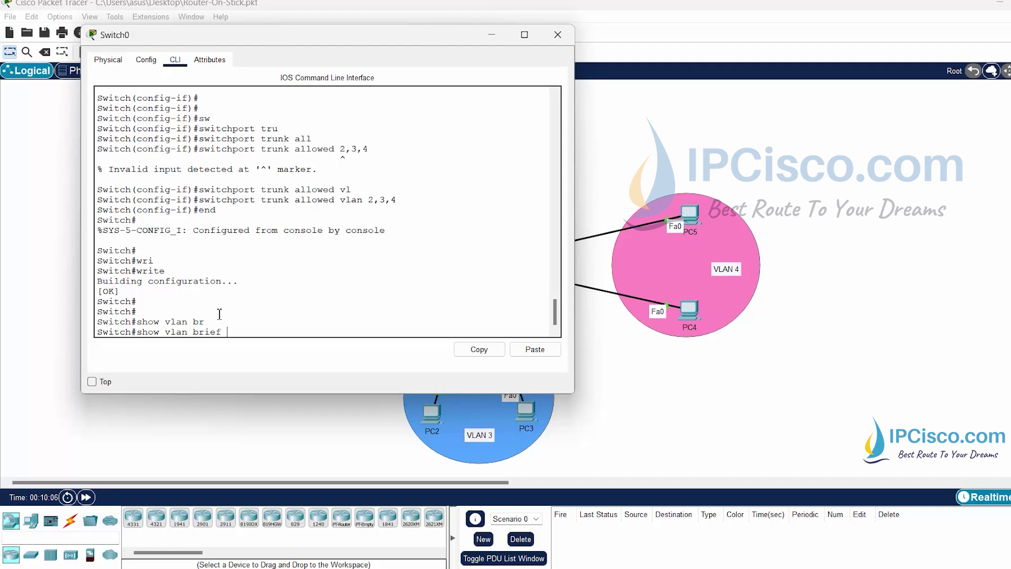
{"action": "key", "text": "Return"}
{"action": "key", "text": "Return"}
{"action": "key", "text": "Return"}
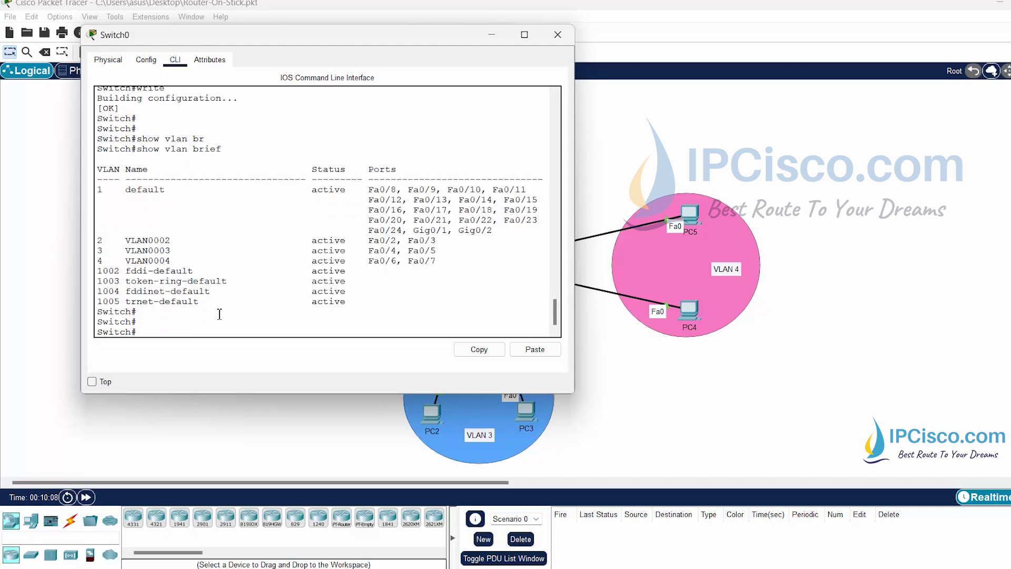
{"action": "left_click_drag", "start_coordinate": [98, 235], "coordinate": [382, 274]}
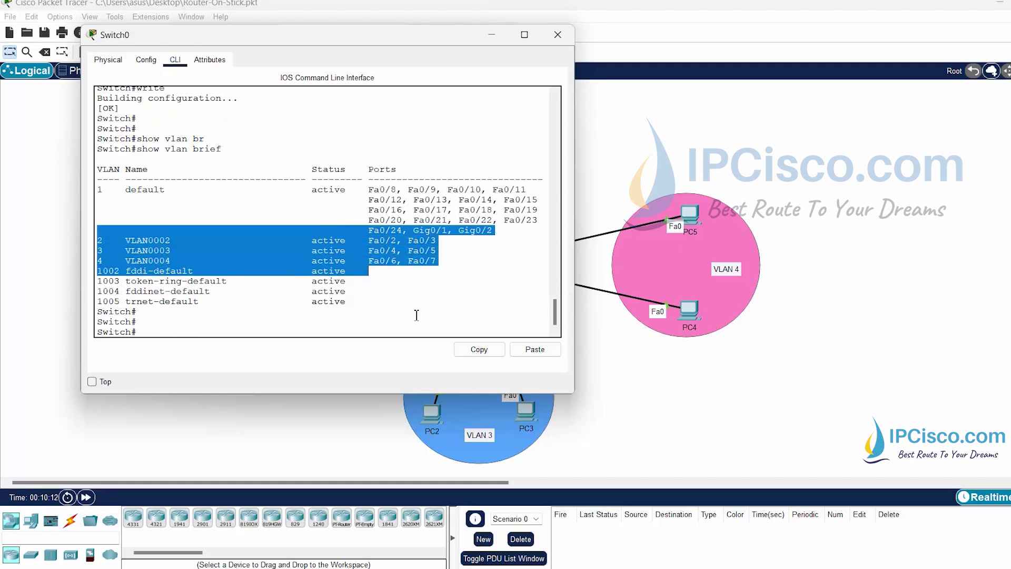
{"action": "left_click", "coordinate": [369, 190]}
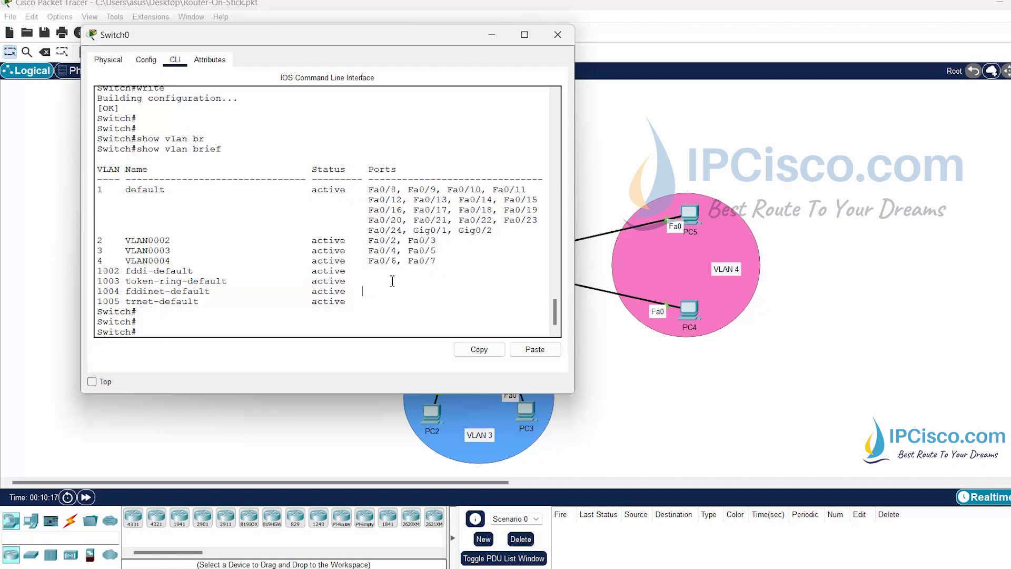
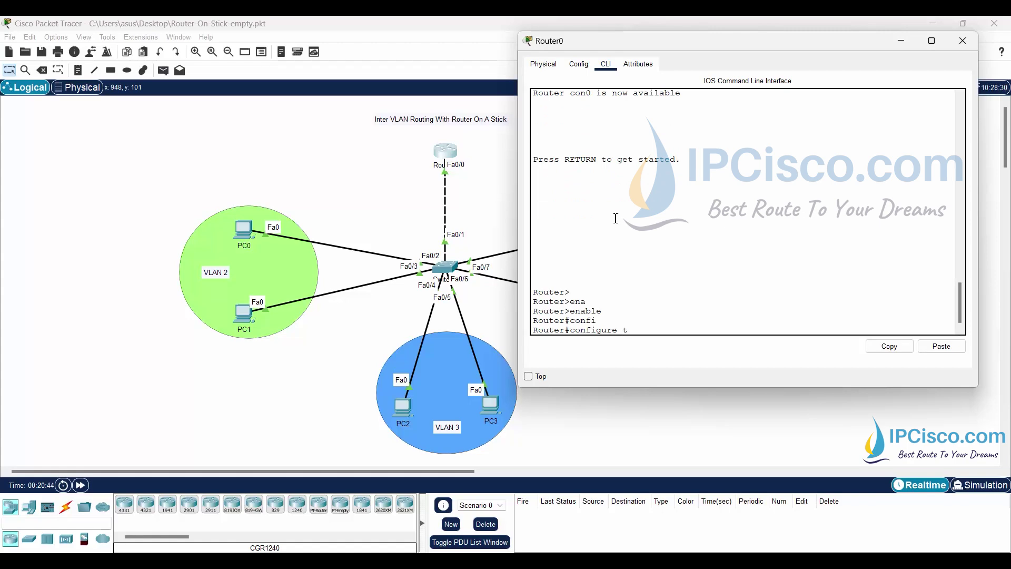
Step: Enter global configuration mode on the router and create the subinterface fastEthernet 0/0.2
{"action": "key", "text": "Tab"}
{"action": "key", "text": "Return"}
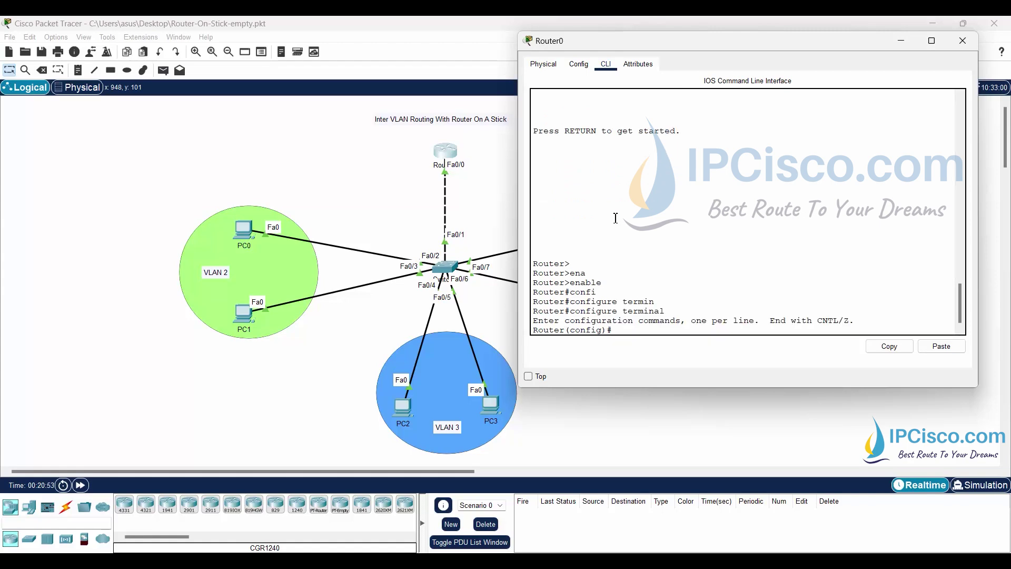
{"action": "type", "text": "inter"}
{"action": "key", "text": "Tab"}
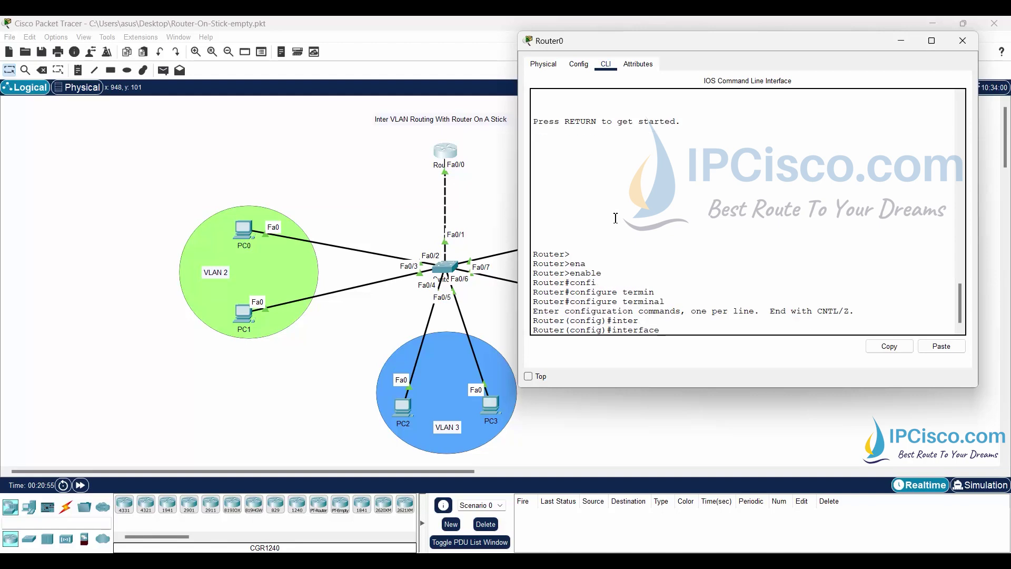
{"action": "type", "text": "fas"}
{"action": "key", "text": "Tab"}
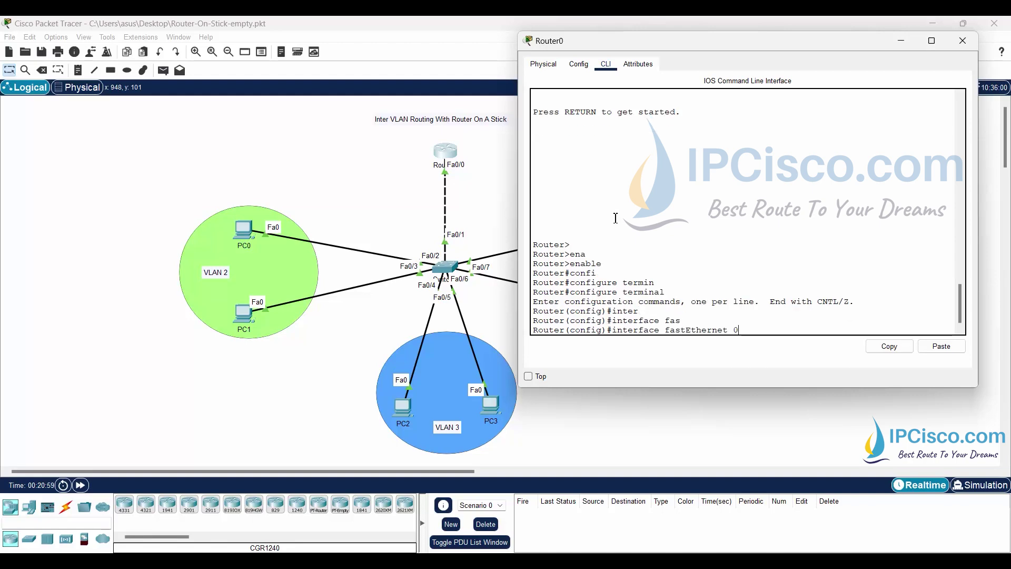
{"action": "type", "text": "/0.2"}
{"action": "key", "text": "Return"}
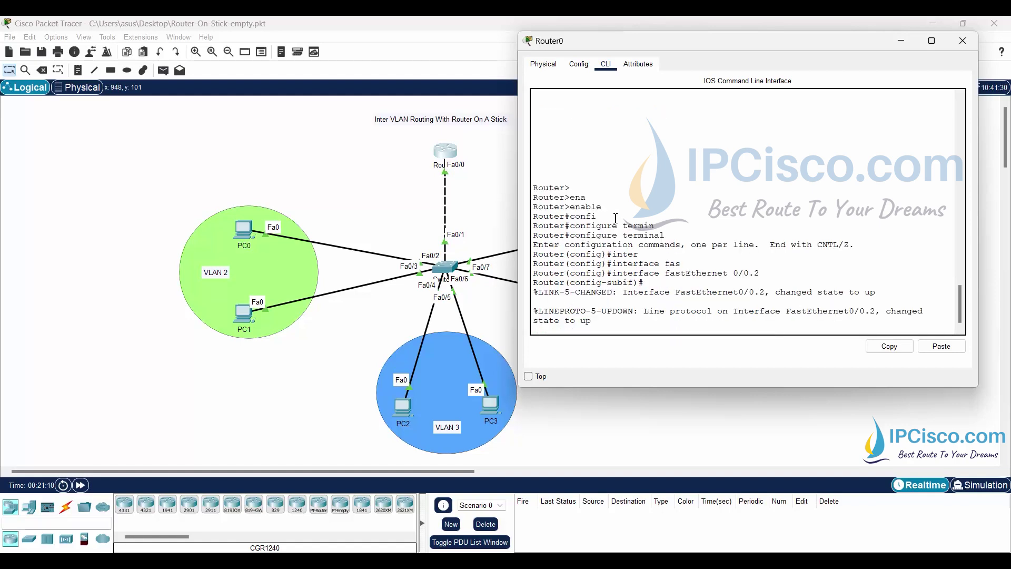
{"action": "key", "text": "Return"}
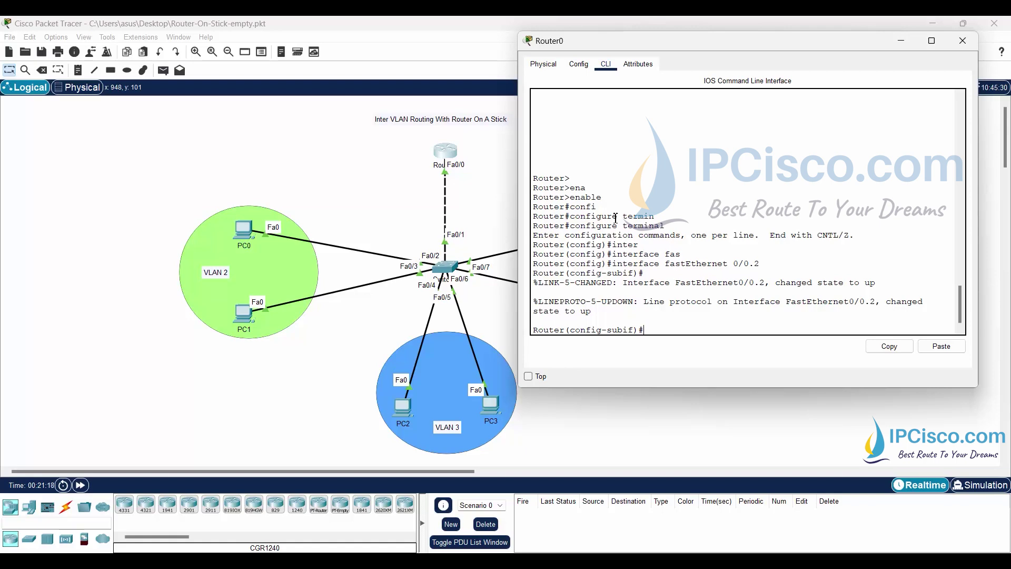
Step: Set the encapsulation of subinterface fastEthernet 0/0.2 to dot1Q with VLAN ID 2
{"action": "type", "text": "en"}
{"action": "key", "text": "Tab"}
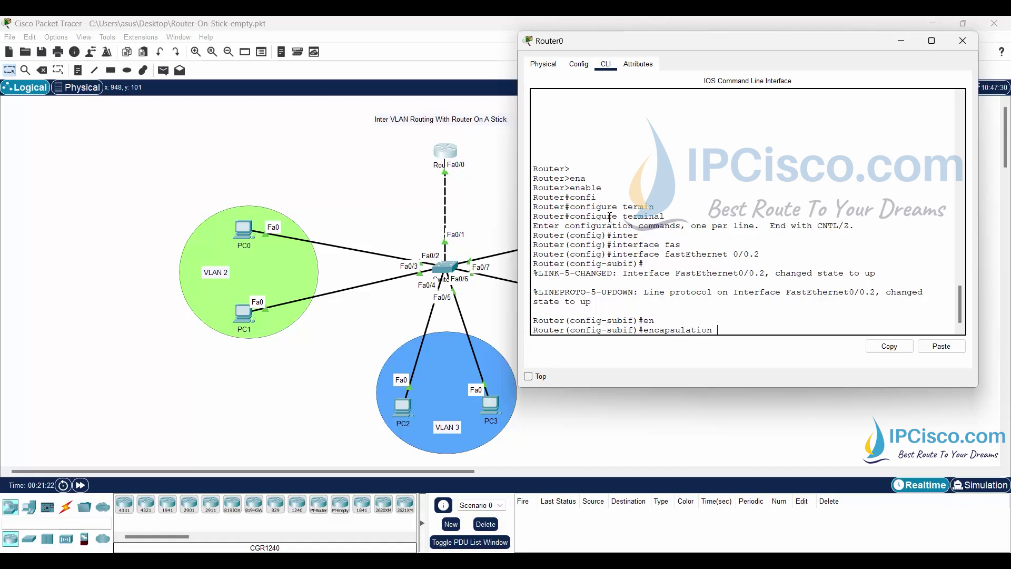
{"action": "type", "text": "do"}
{"action": "key", "text": "Tab"}
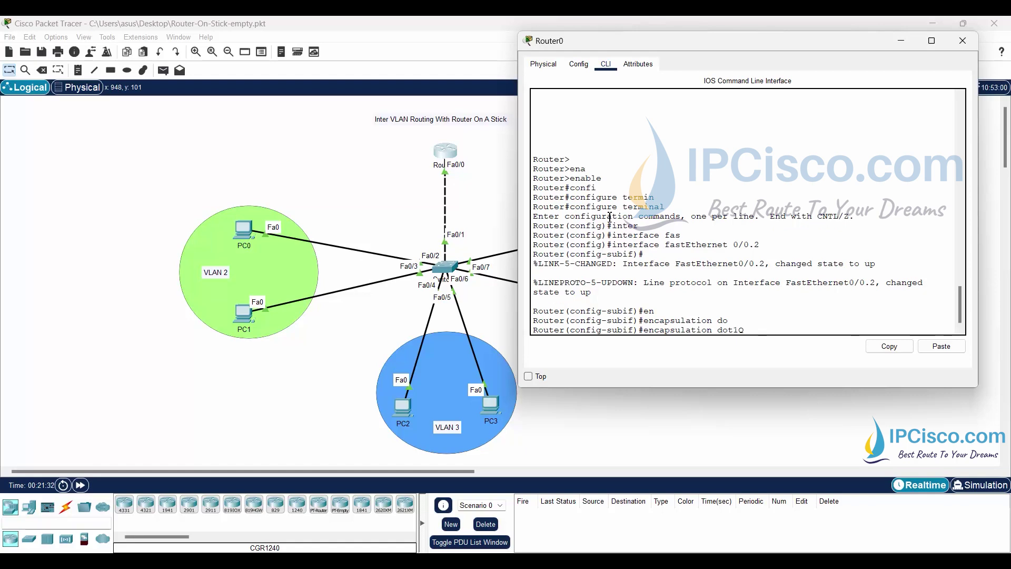
{"action": "type", "text": "2"}
{"action": "key", "text": "Return"}
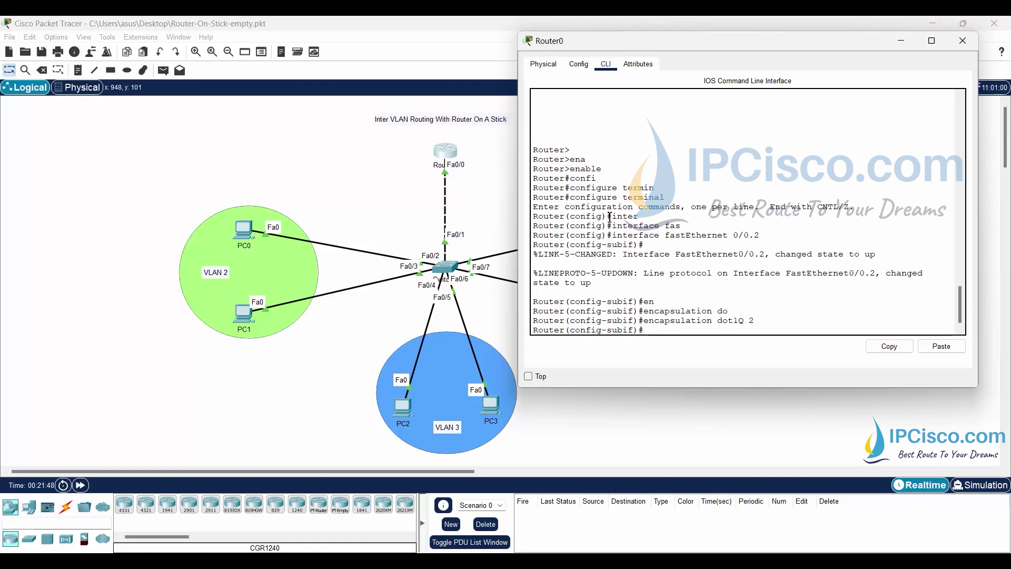
Step: Assign IP address 10.0.0.1 with mask 255.255.255.0 to subinterface fastEthernet 0/0.2
{"action": "type", "text": "ip add"}
{"action": "key", "text": "Tab"}
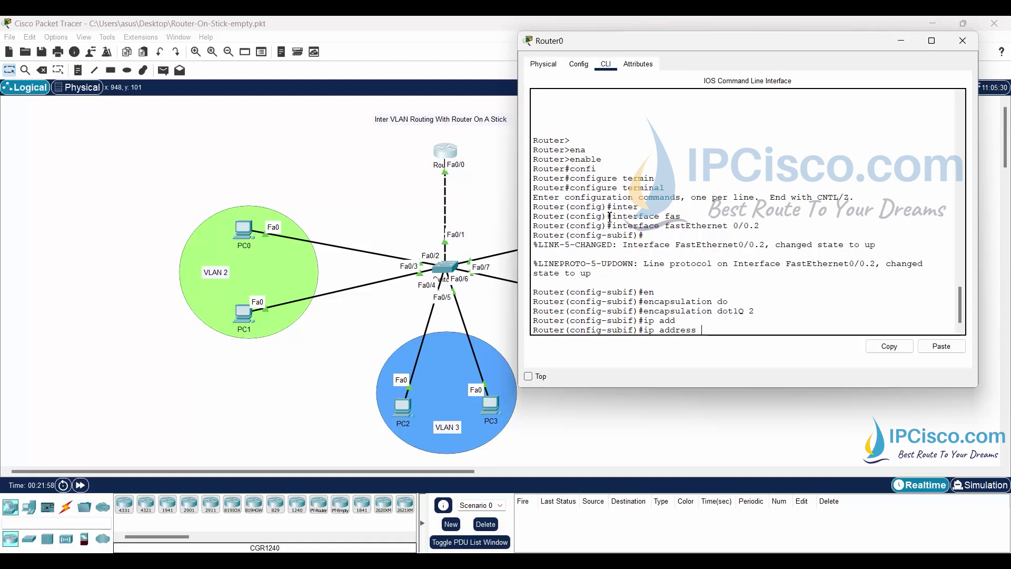
{"action": "type", "text": "10.0.0.1 255.255.255.0"}
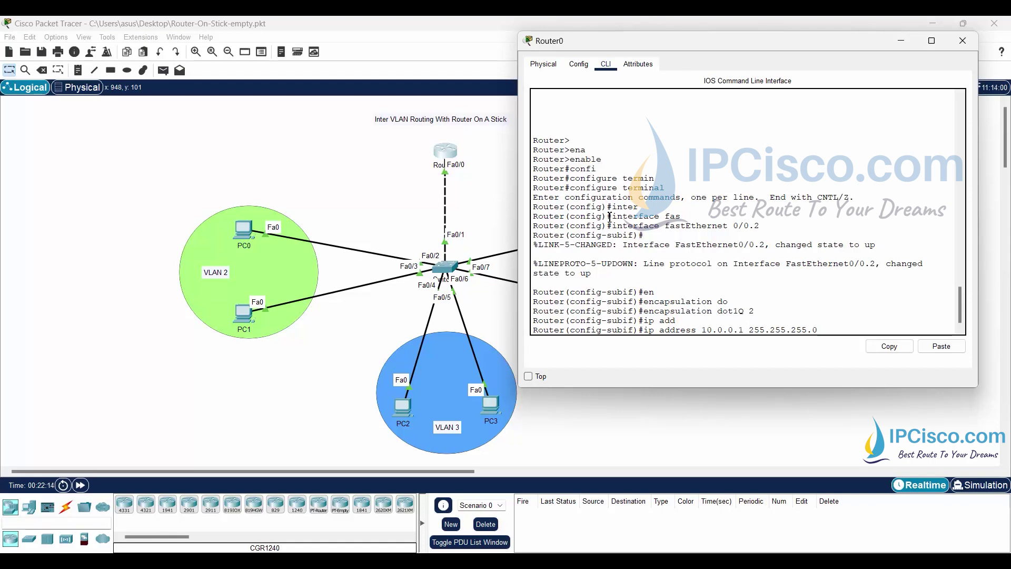
{"action": "key", "text": "Return"}
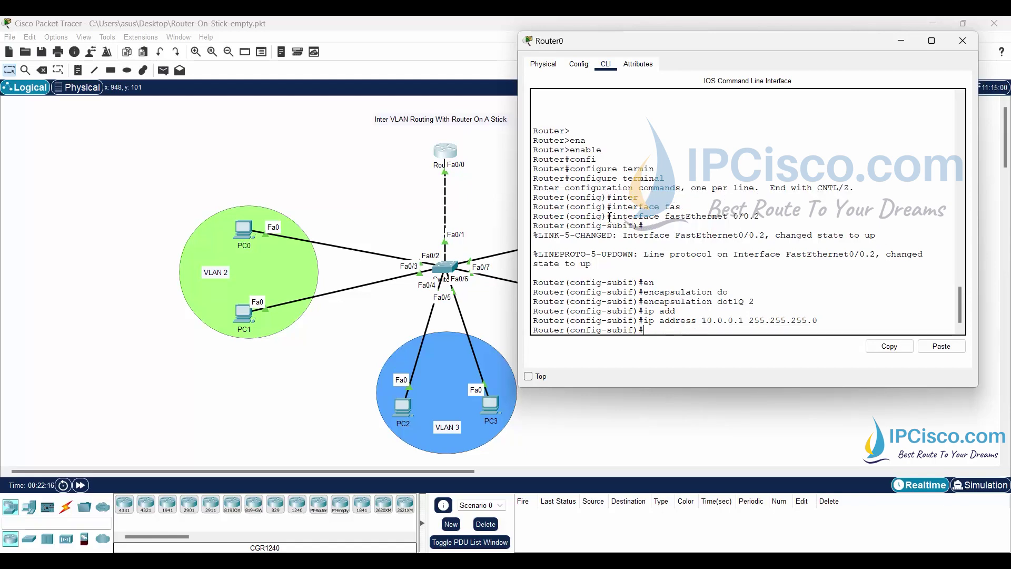
{"action": "key", "text": "Return"}
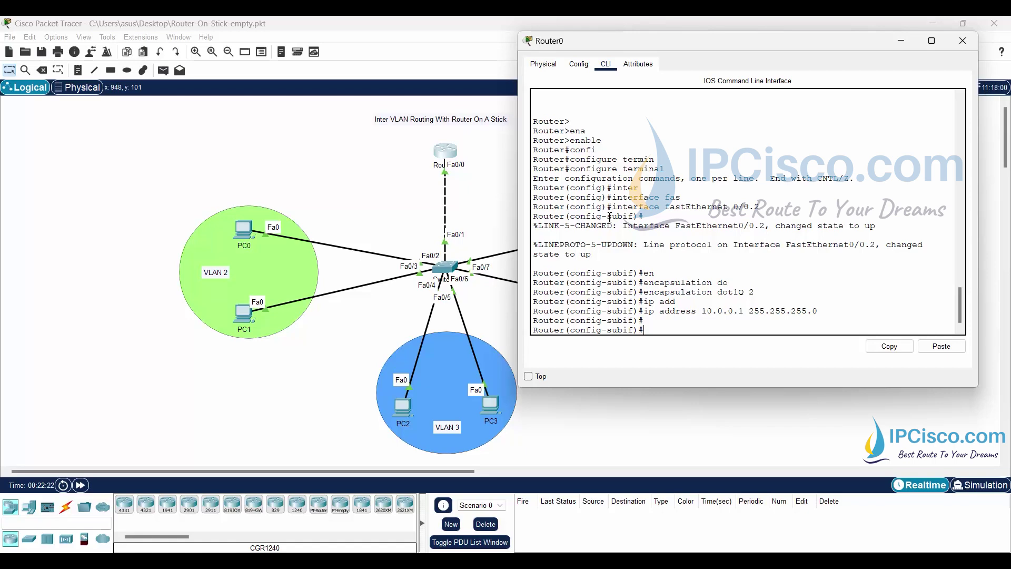
Step: Create the router subinterface fastEthernet 0/0.3 and enter its configuration mode
{"action": "key", "text": "Up"}
{"action": "key", "text": "Up"}
{"action": "key", "text": "Up"}
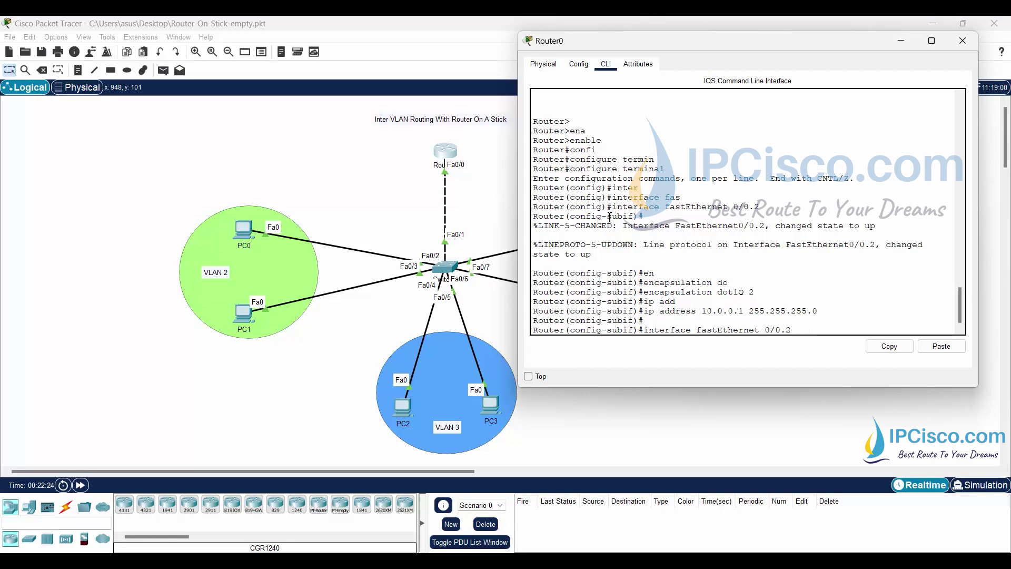
{"action": "type", "text": "3"}
{"action": "key", "text": "Return"}
{"action": "key", "text": "Return"}
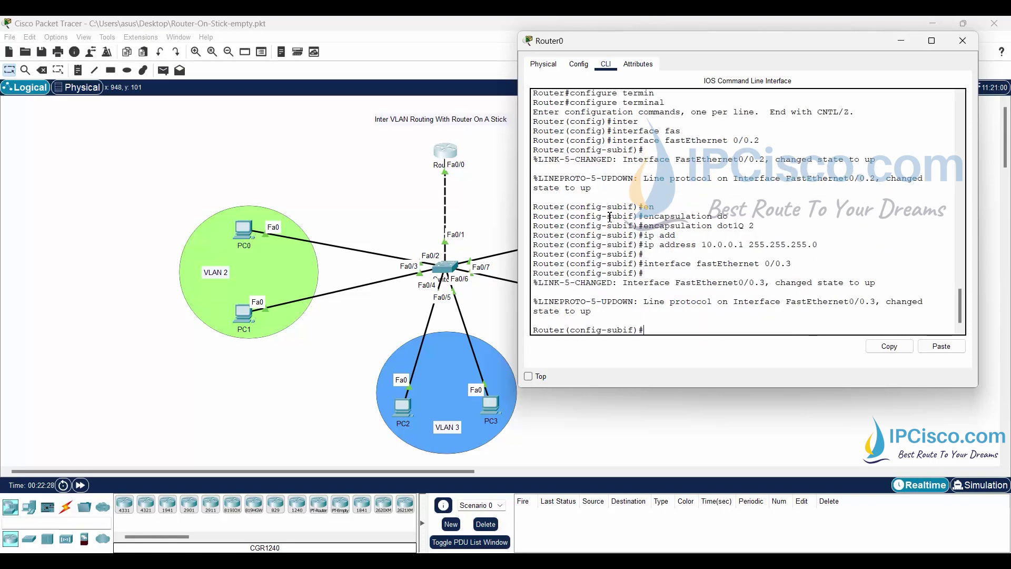
Step: Set the encapsulation of subinterface fastEthernet 0/0.3 to dot1Q with VLAN ID 3
{"action": "key", "text": "Up"}
{"action": "key", "text": "Up"}
{"action": "key", "text": "Up"}
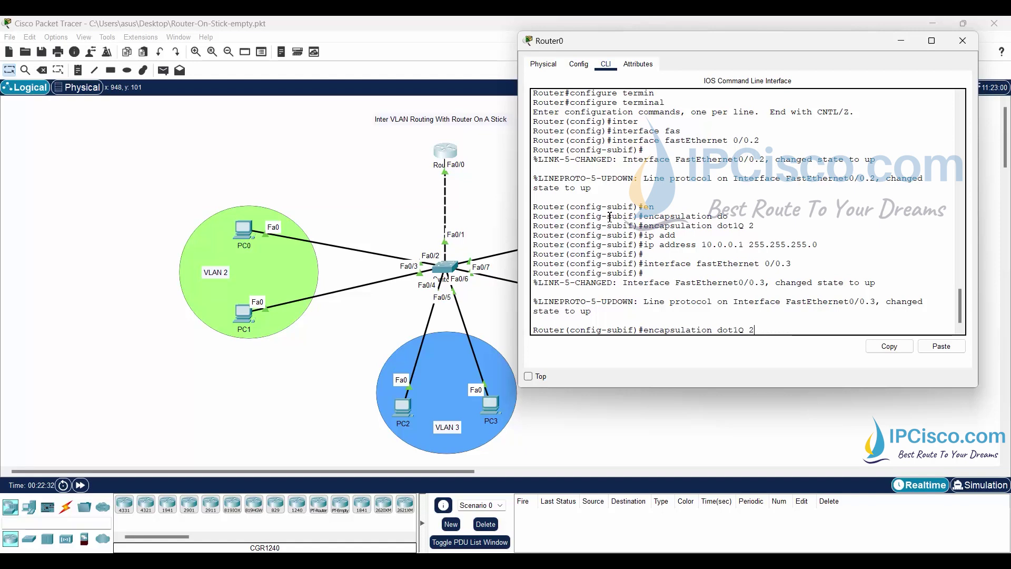
{"action": "key", "text": "BackSpace"}
{"action": "type", "text": "3"}
{"action": "key", "text": "Return"}
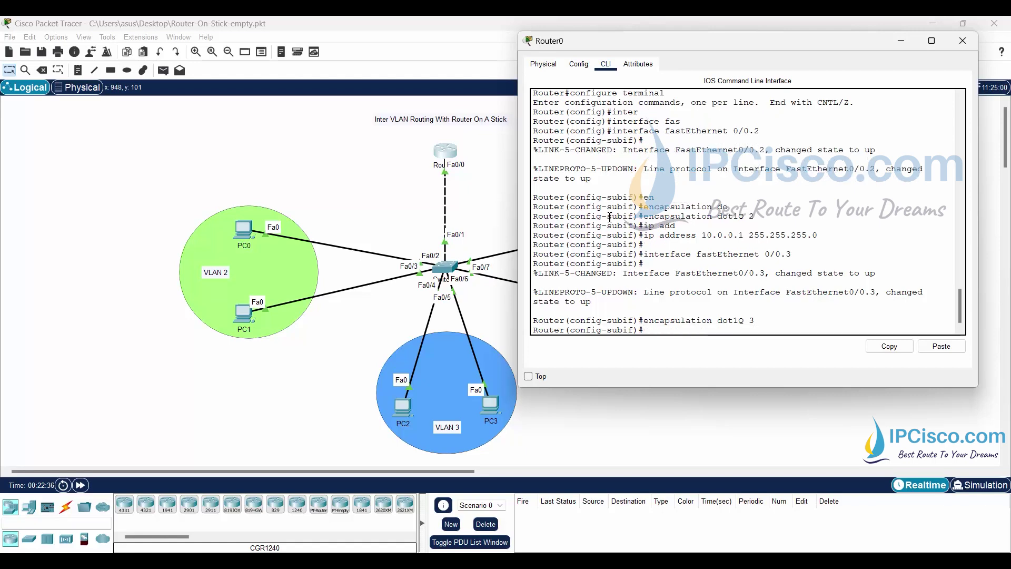
Step: Assign IP address 20.0.0.1 with mask 255.255.255.0 to subinterface fastEthernet 0/0.3
{"action": "type", "text": "ip address"}
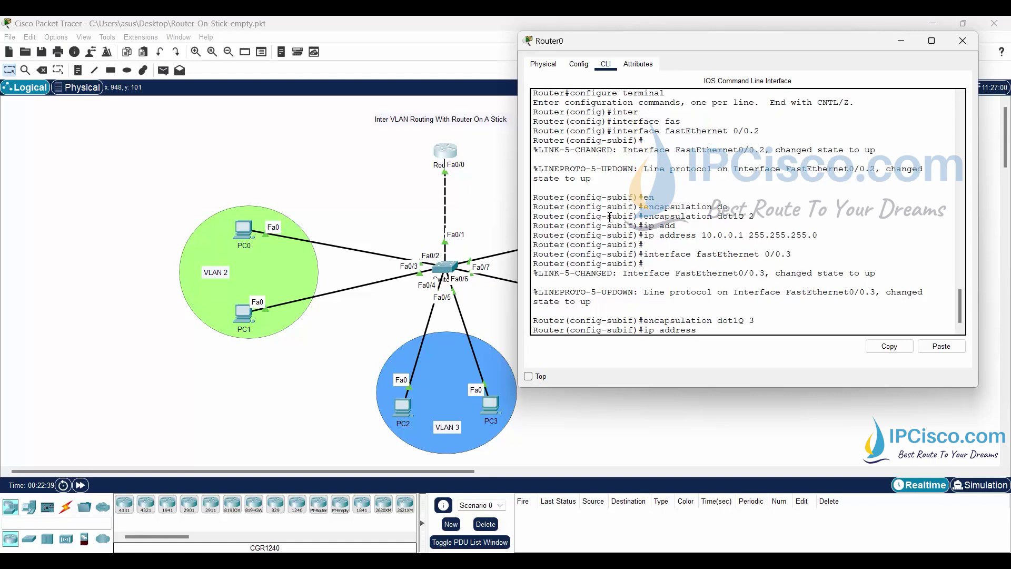
{"action": "type", "text": " 20.0.0.1 255"}
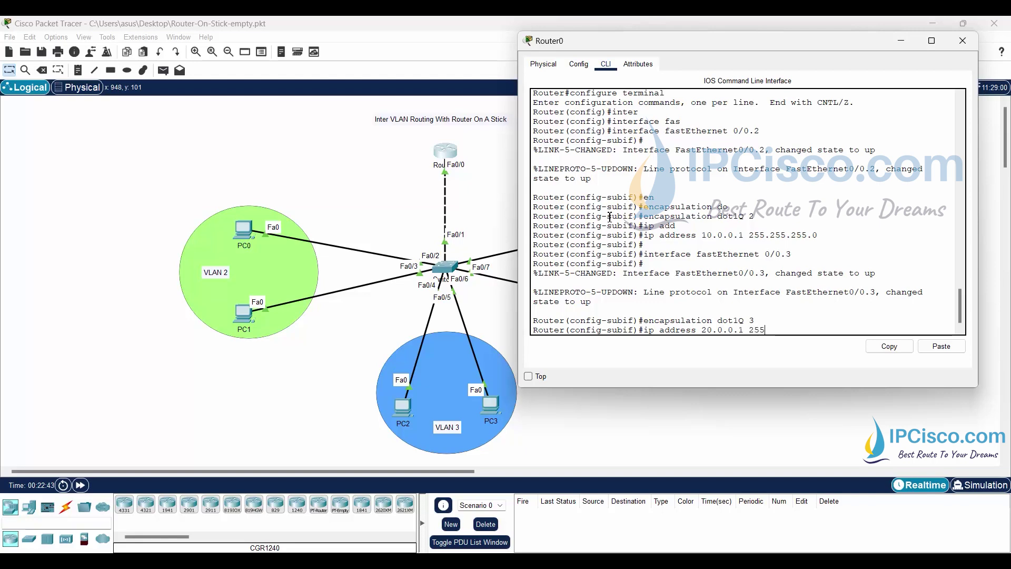
{"action": "type", "text": ".255.255.0"}
{"action": "key", "text": "Return"}
{"action": "key", "text": "Return"}
{"action": "key", "text": "Return"}
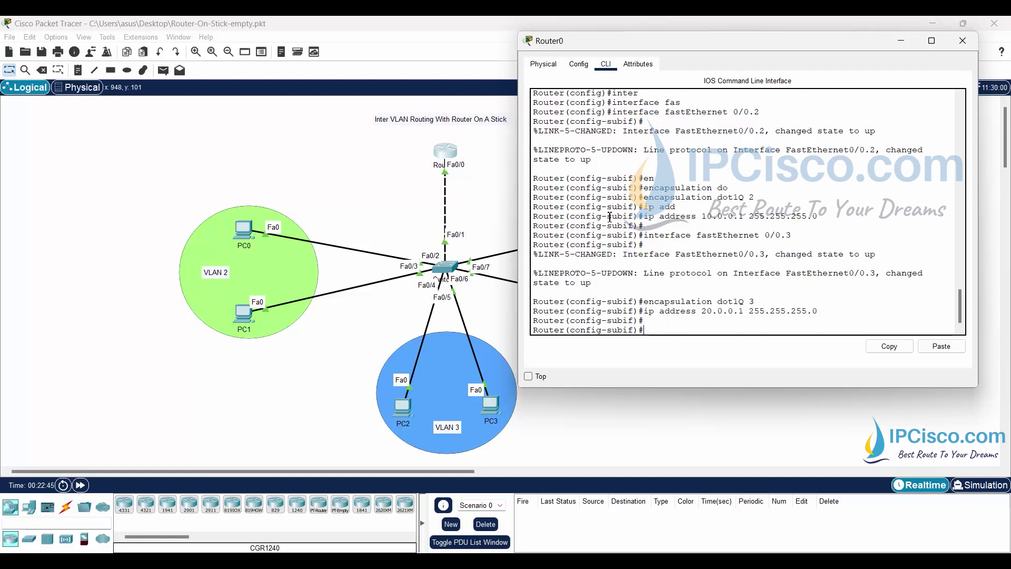
Step: Create the router subinterface fastEthernet 0/0.4 and enter its configuration mode
{"action": "key", "text": "Up"}
{"action": "key", "text": "Up"}
{"action": "key", "text": "Up"}
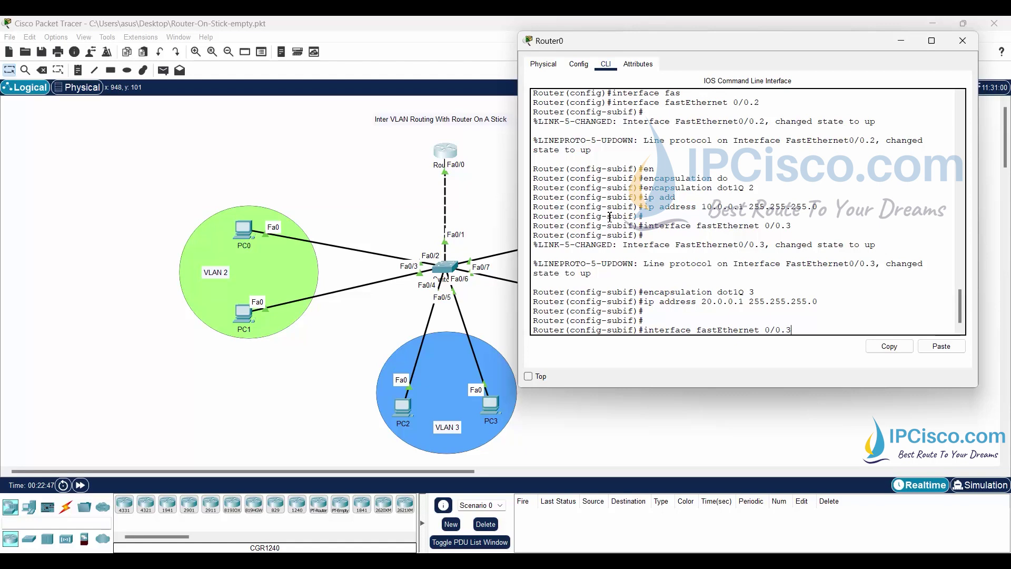
{"action": "key", "text": "BackSpace"}
{"action": "type", "text": "4"}
{"action": "key", "text": "Return"}
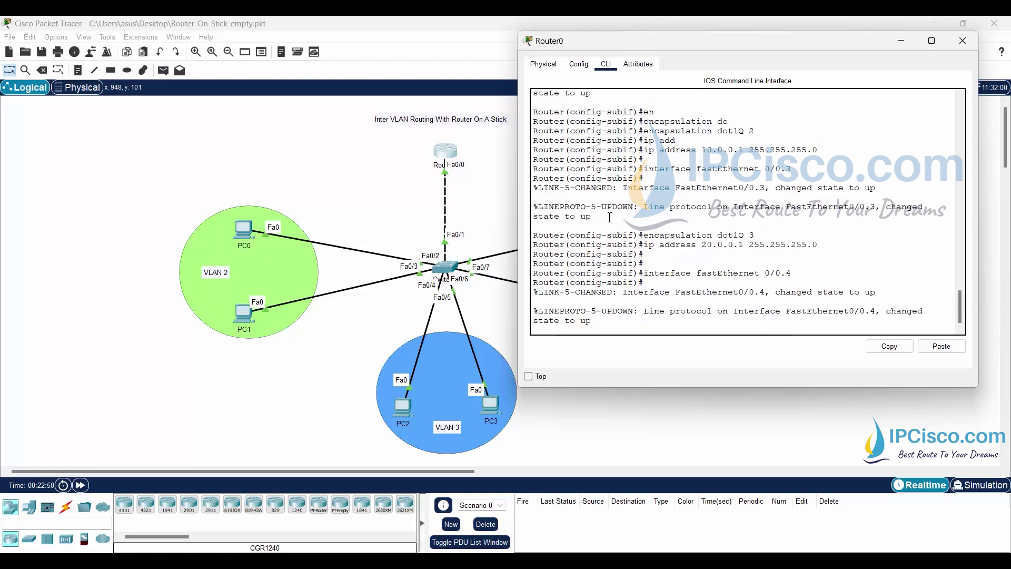
Step: Set the encapsulation of subinterface fastEthernet 0/0.4 to dot1Q with VLAN ID 4
{"action": "key", "text": "Return"}
{"action": "key", "text": "Up"}
{"action": "key", "text": "Up"}
{"action": "key", "text": "Up"}
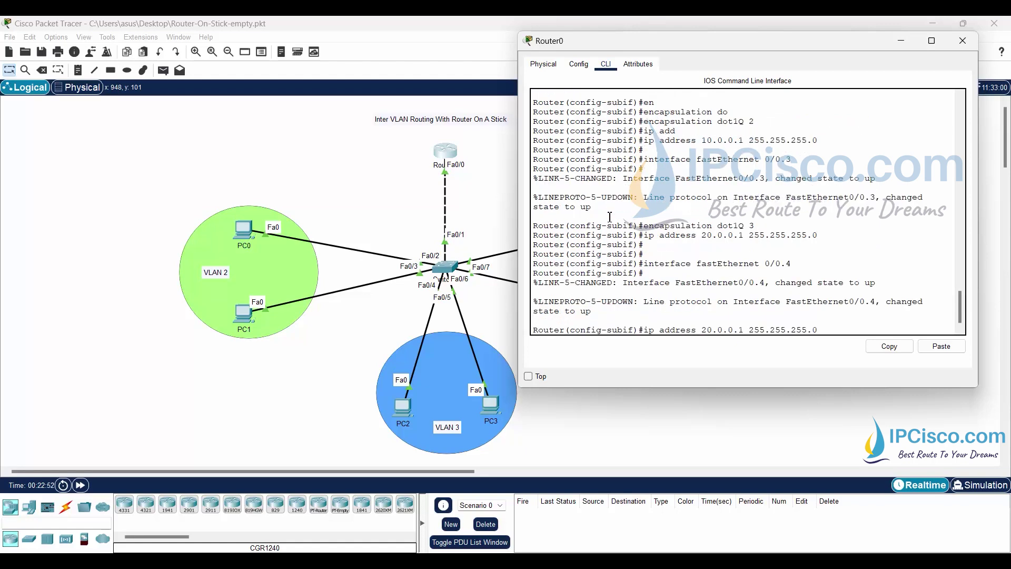
{"action": "key", "text": "BackSpace"}
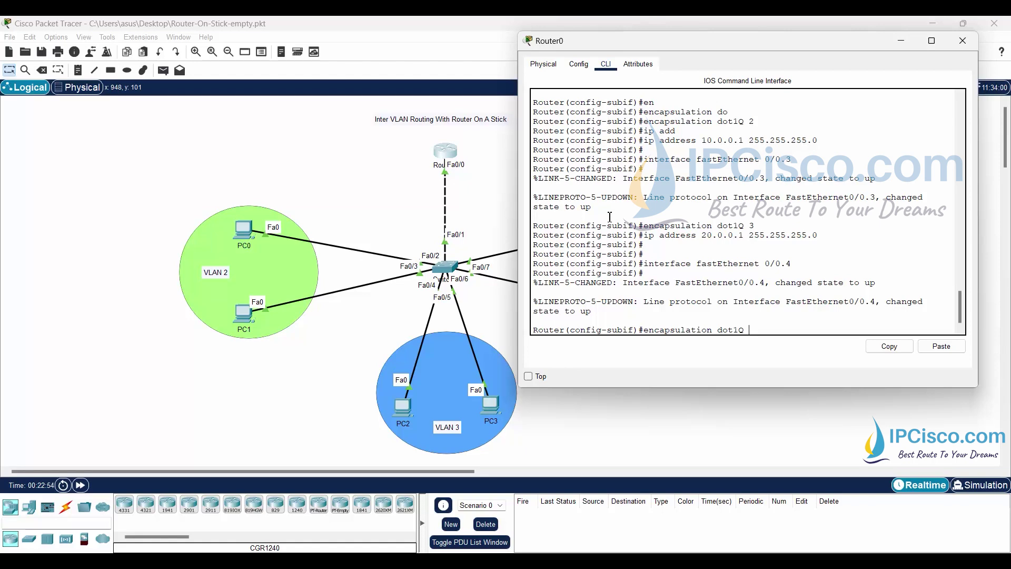
{"action": "type", "text": "4"}
{"action": "key", "text": "Return"}
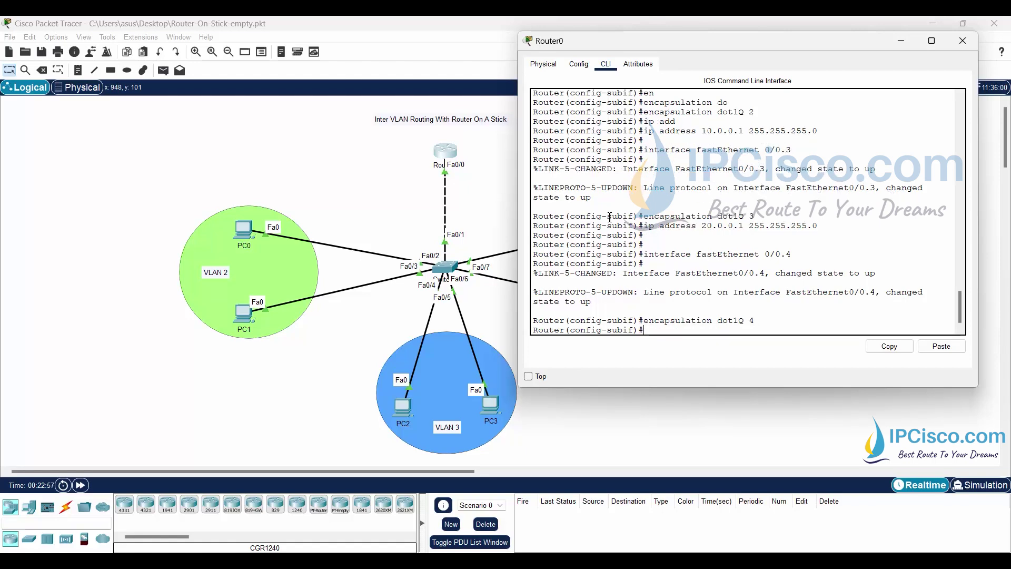
Step: Assign IP address 30.0.0.1 with mask 255.255.255.0 to subinterface fastEthernet 0/0.4 and return to global configuration mode
{"action": "type", "text": "ip address"}
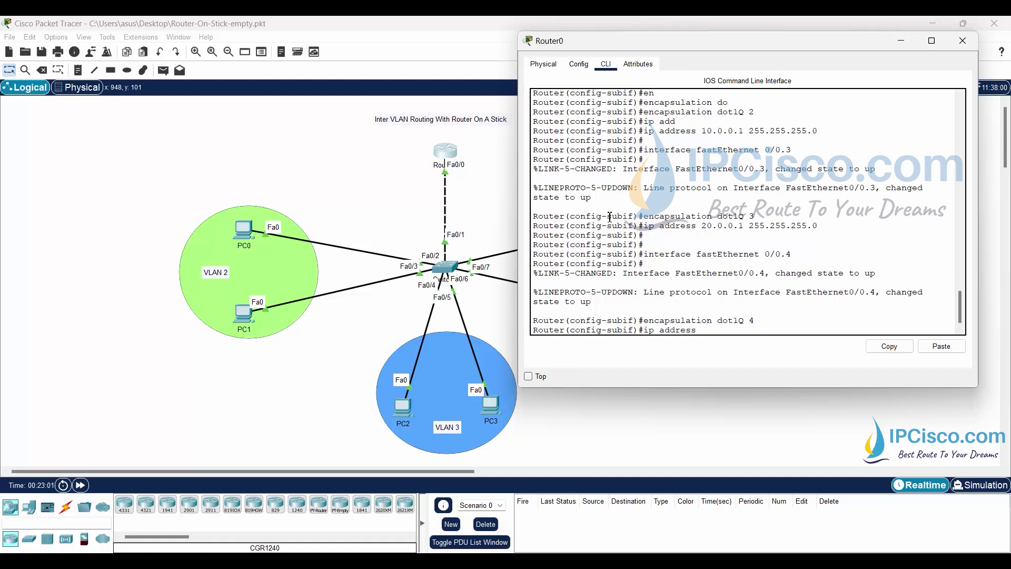
{"action": "type", "text": " 30.0.0..1"}
{"action": "key", "text": "BackSpace"}
{"action": "key", "text": "BackSpace"}
{"action": "key", "text": "BackSpace"}
{"action": "type", "text": "1 255.255.255.0"}
{"action": "key", "text": "Return"}
{"action": "key", "text": "Return"}
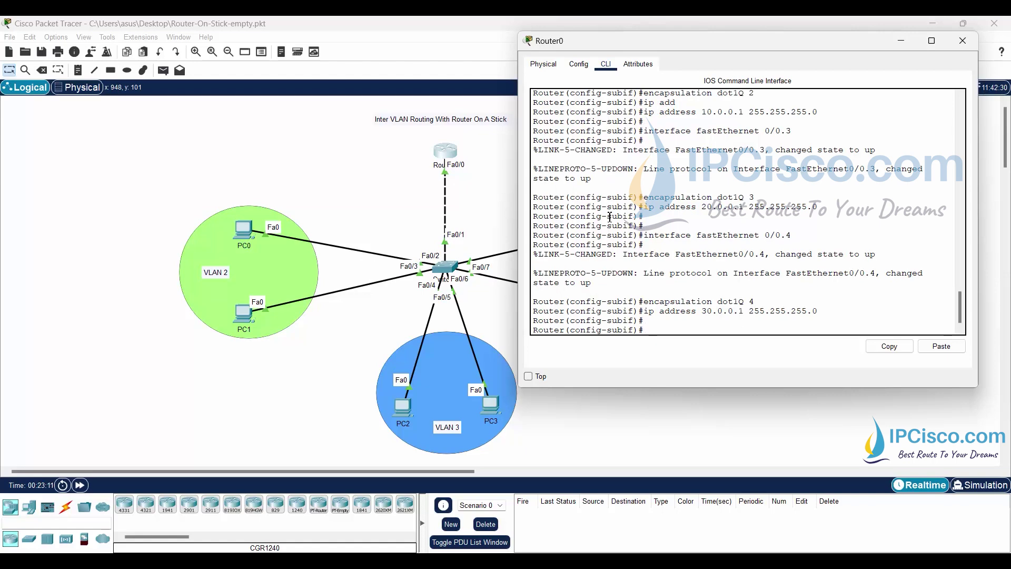
{"action": "type", "text": "exit"}
{"action": "key", "text": "Return"}
{"action": "key", "text": "Return"}
{"action": "key", "text": "Return"}
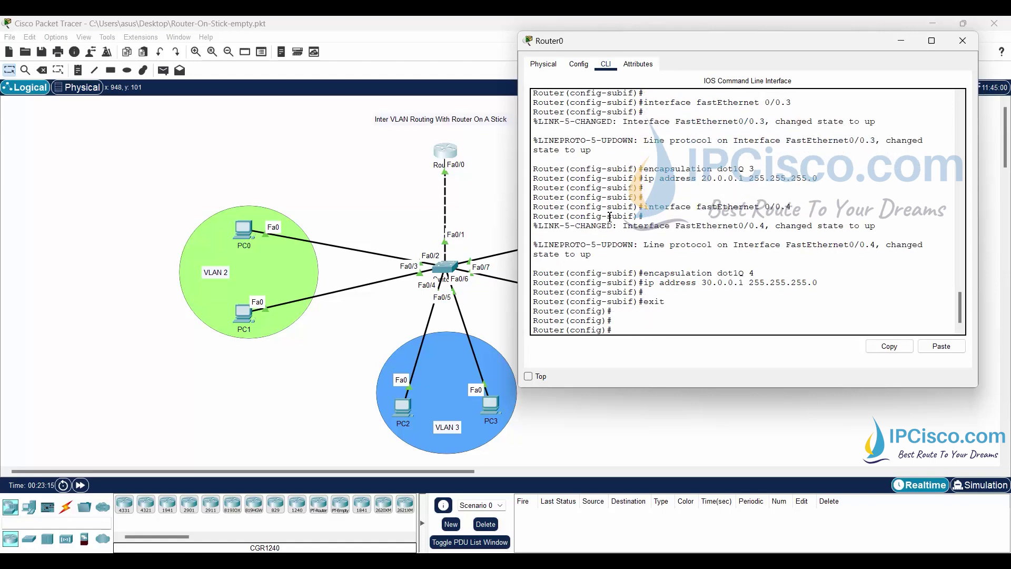
Step: Enable the router interface fastEthernet 0/1 with the no shutdown command
{"action": "type", "text": "inter"}
{"action": "key", "text": "Tab"}
{"action": "type", "text": "fas"}
{"action": "key", "text": "Tab"}
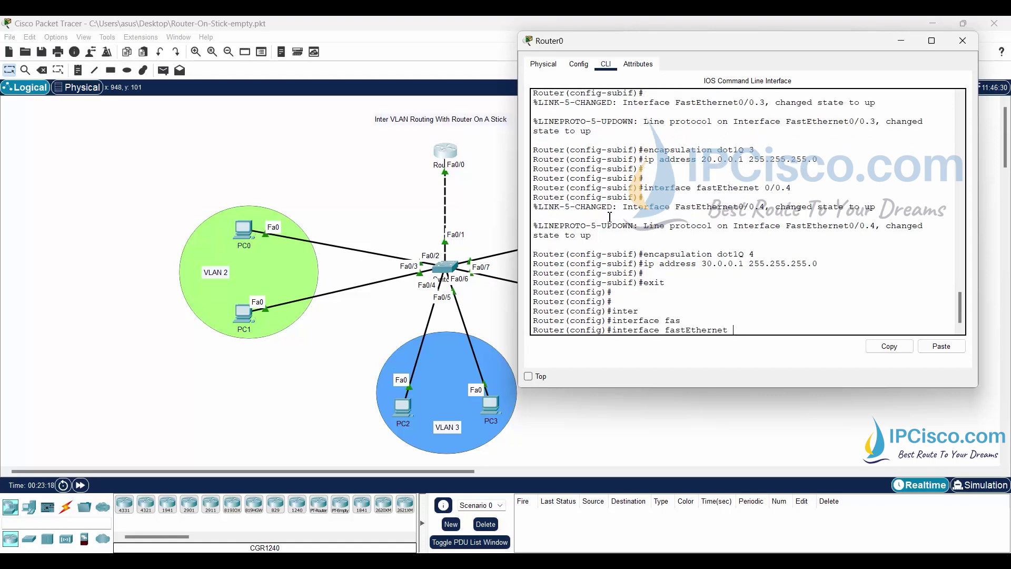
{"action": "type", "text": "0/1"}
{"action": "key", "text": "Return"}
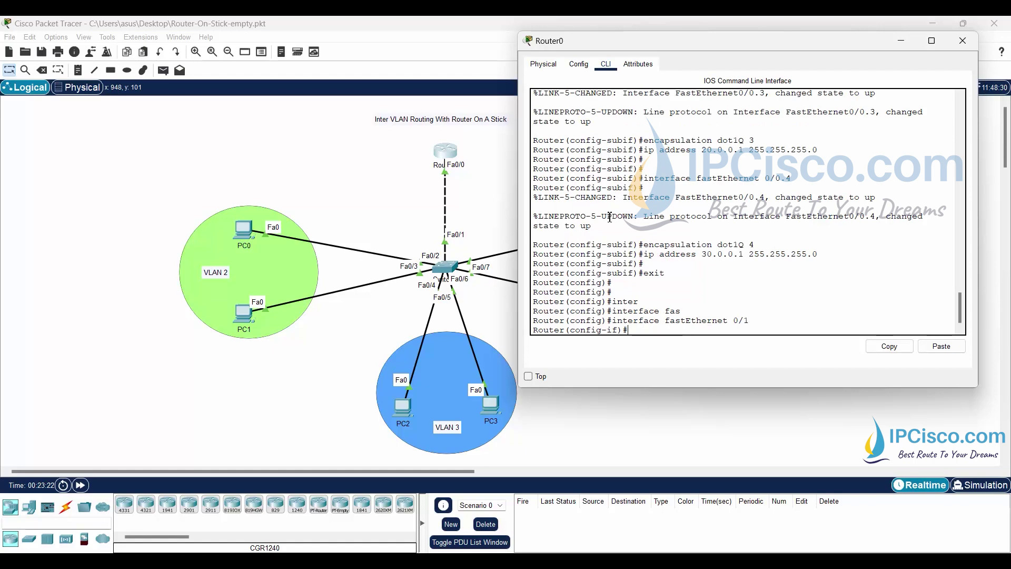
{"action": "type", "text": "no shu"}
{"action": "key", "text": "Tab"}
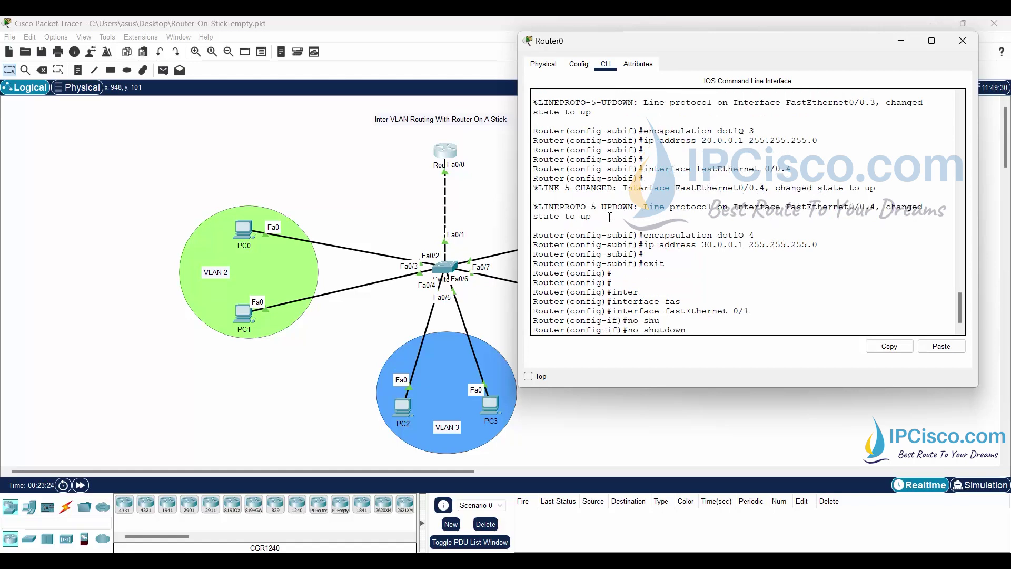
{"action": "key", "text": "Return"}
{"action": "key", "text": "Return"}
{"action": "key", "text": "Return"}
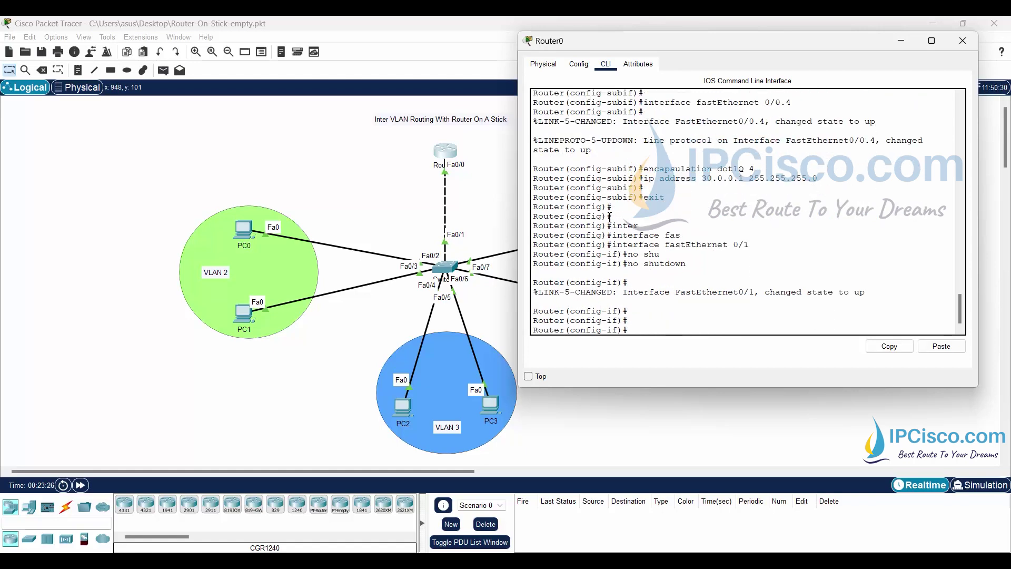
Step: Return to privileged EXEC mode and save the router configuration with the write command
{"action": "type", "text": "exit"}
{"action": "key", "text": "Return"}
{"action": "type", "text": "exit"}
{"action": "key", "text": "Return"}
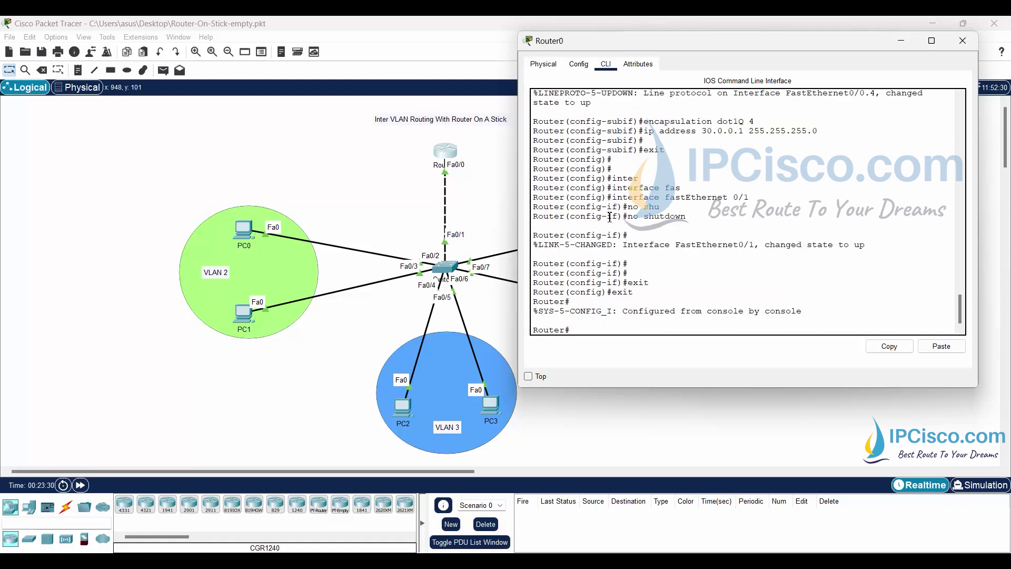
{"action": "type", "text": "write"}
{"action": "key", "text": "Return"}
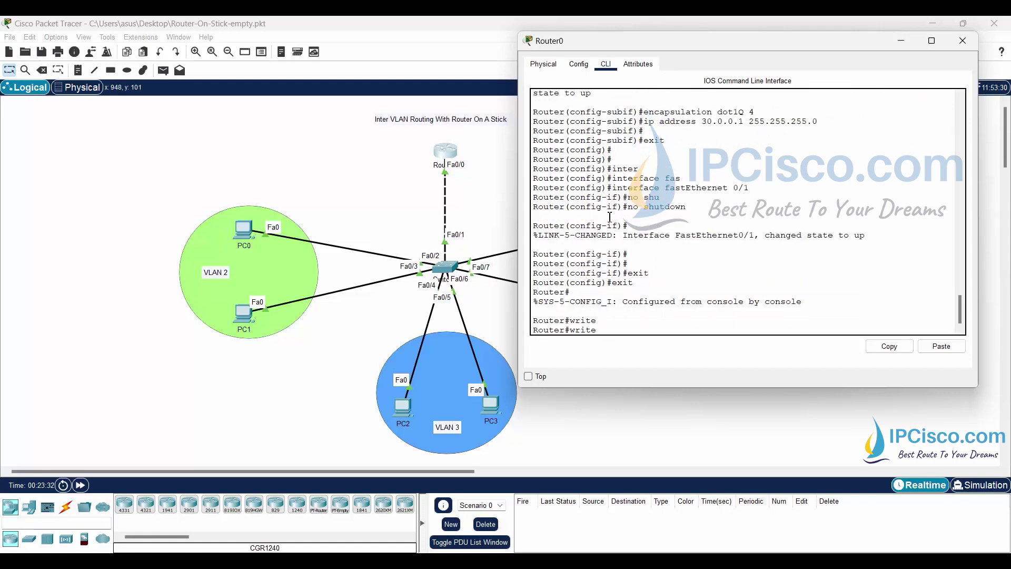
{"action": "key", "text": "Return"}
{"action": "key", "text": "Return"}
{"action": "key", "text": "Return"}
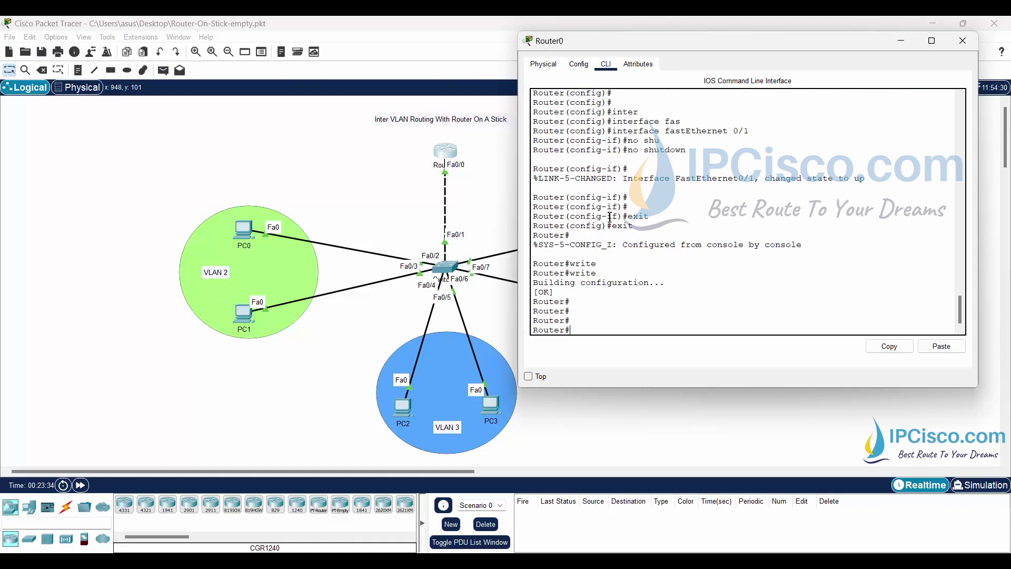
Step: Display the router's interface summary with show ip interface brief
{"action": "type", "text": "show ip int"}
{"action": "key", "text": "Tab"}
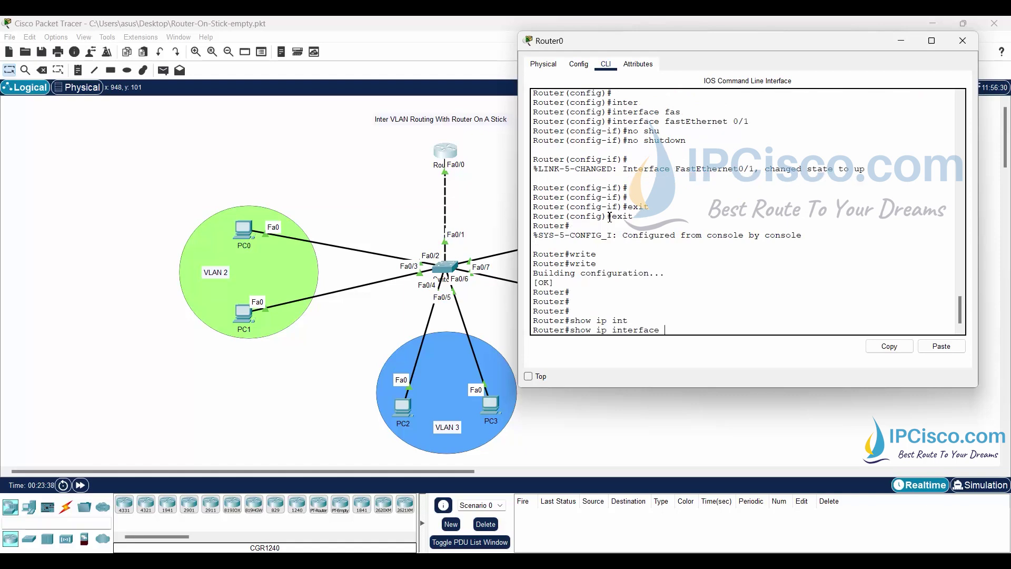
{"action": "type", "text": "br"}
{"action": "key", "text": "Tab"}
{"action": "key", "text": "Return"}
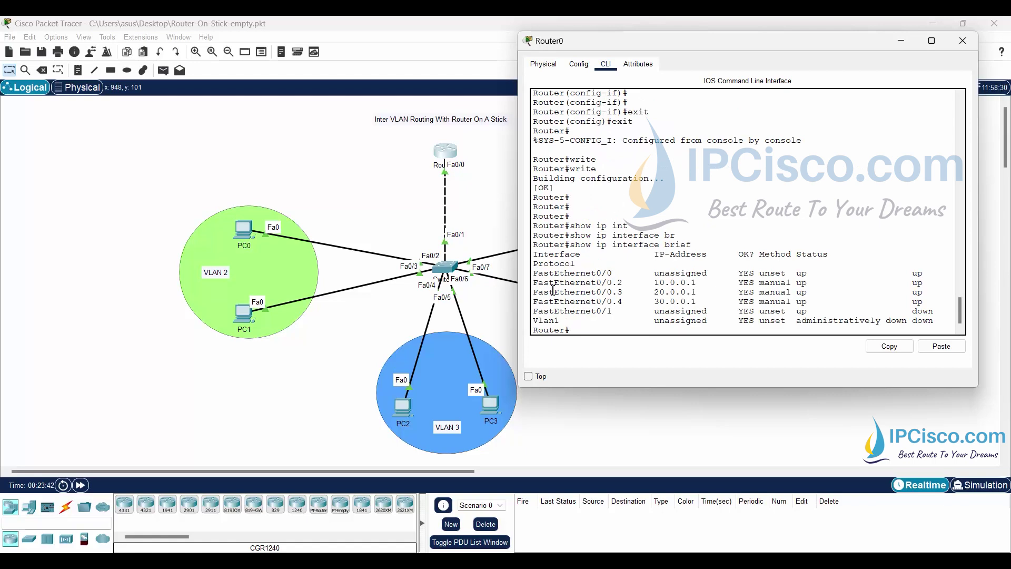
Step: Examine the status of FastEthernet0/0 and its three subinterfaces, and the IP address assigned to each subinterface
{"action": "left_click_drag", "start_coordinate": [536, 279], "coordinate": [830, 277]}
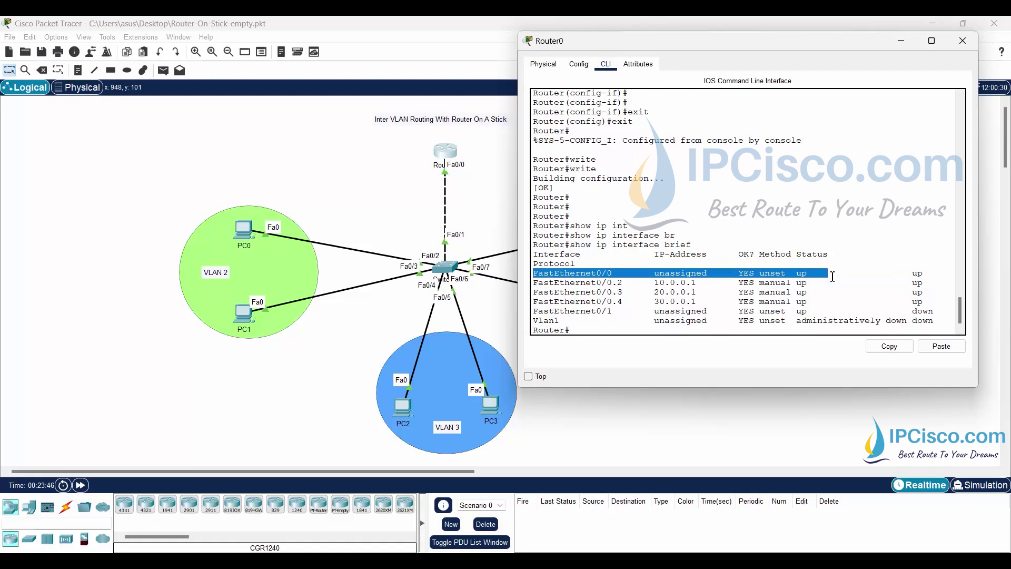
{"action": "left_click", "coordinate": [616, 295]}
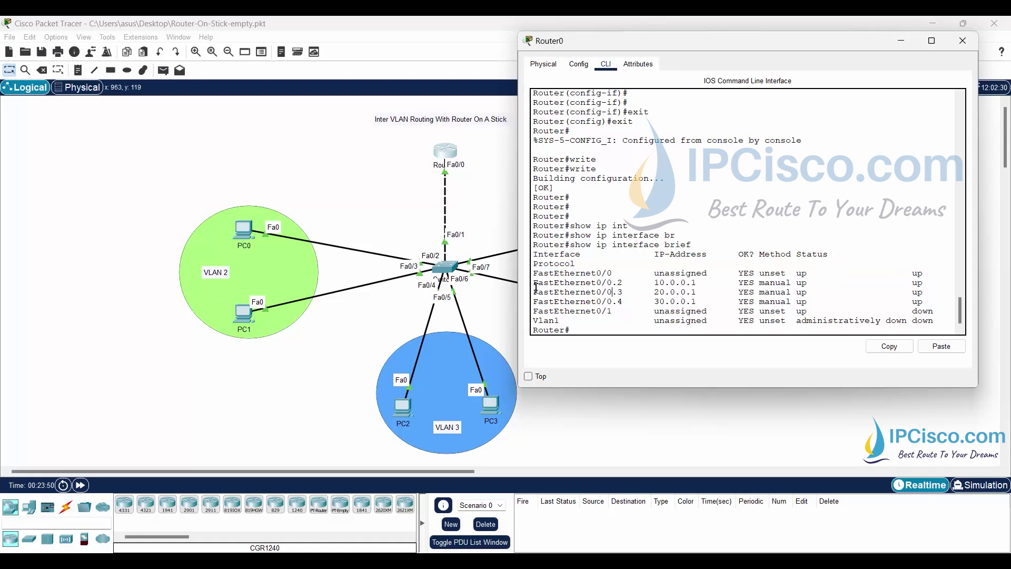
{"action": "left_click_drag", "start_coordinate": [533, 280], "coordinate": [928, 299]}
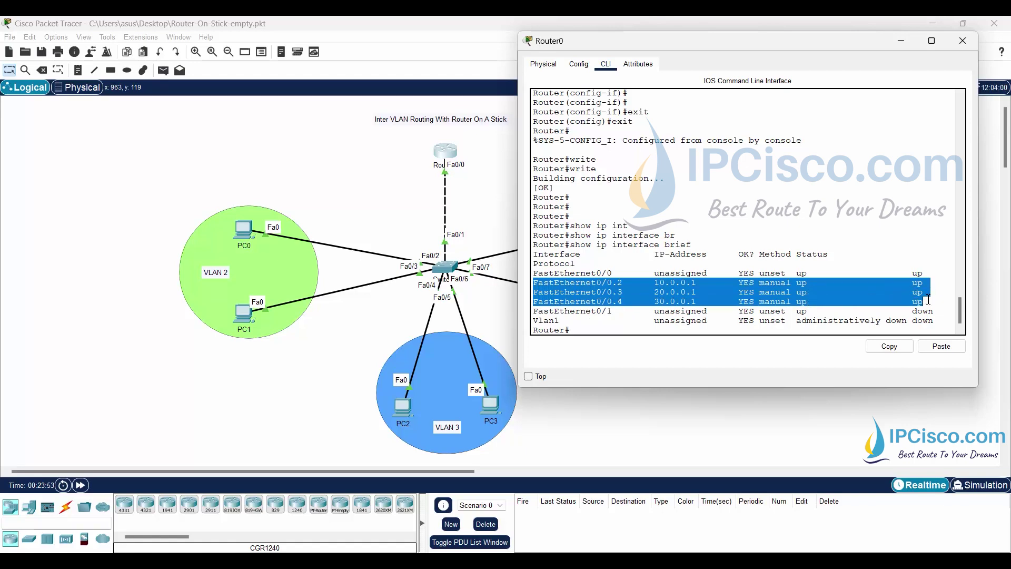
{"action": "left_click", "coordinate": [769, 274]}
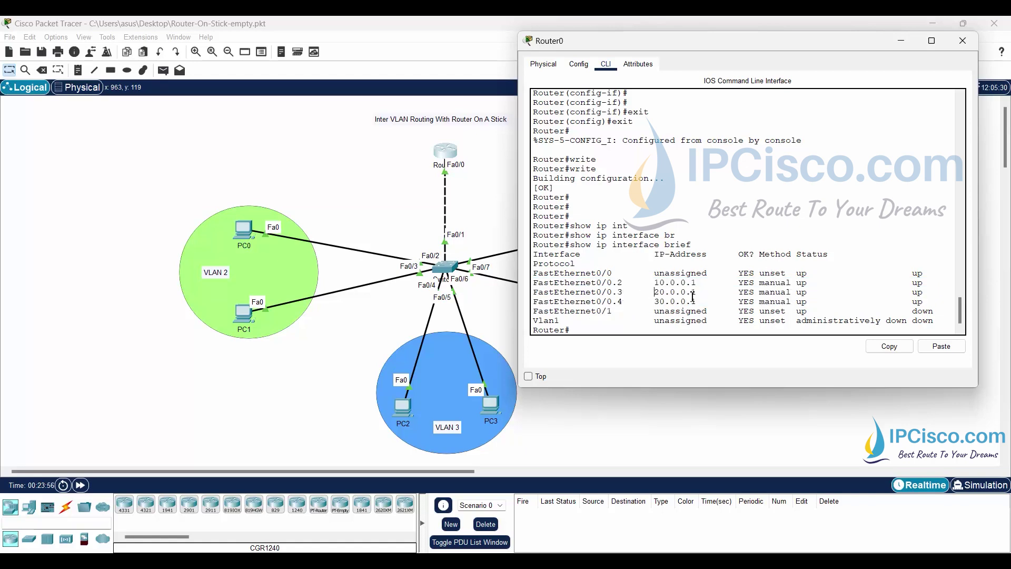
{"action": "left_click_drag", "start_coordinate": [654, 282], "coordinate": [696, 283]}
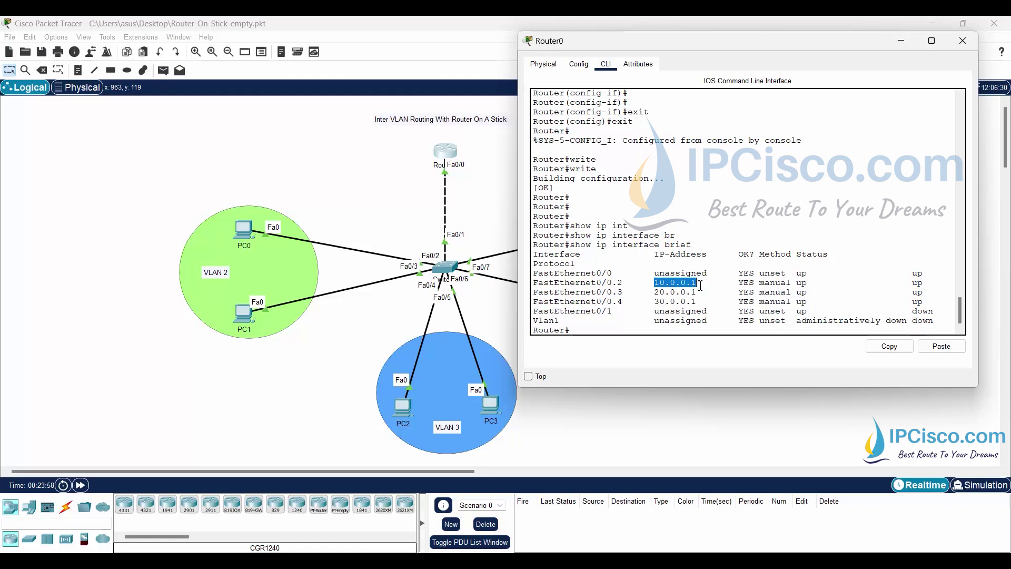
{"action": "left_click", "coordinate": [684, 305]}
{"action": "left_click_drag", "start_coordinate": [655, 282], "coordinate": [697, 283]}
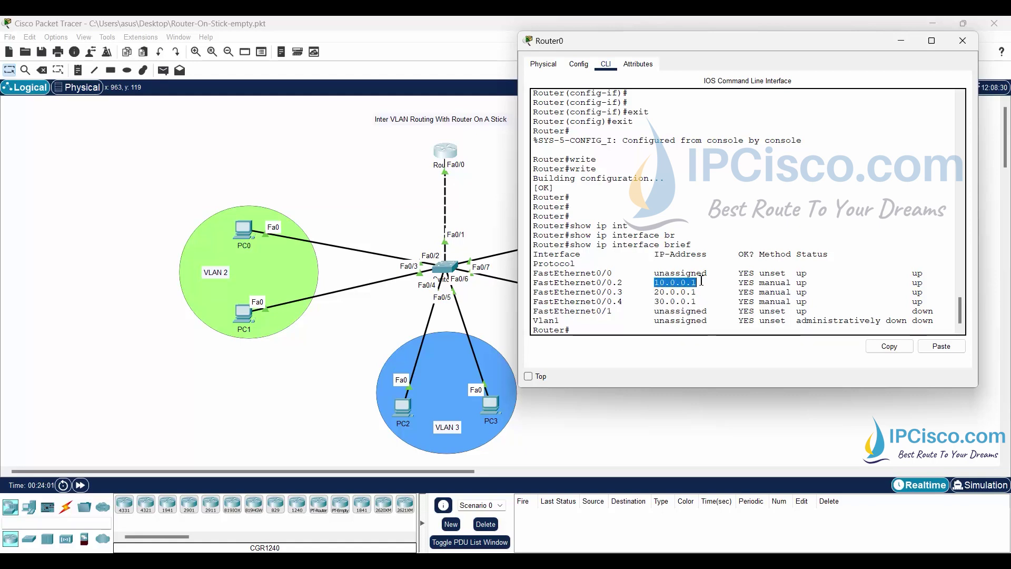
{"action": "left_click", "coordinate": [657, 314]}
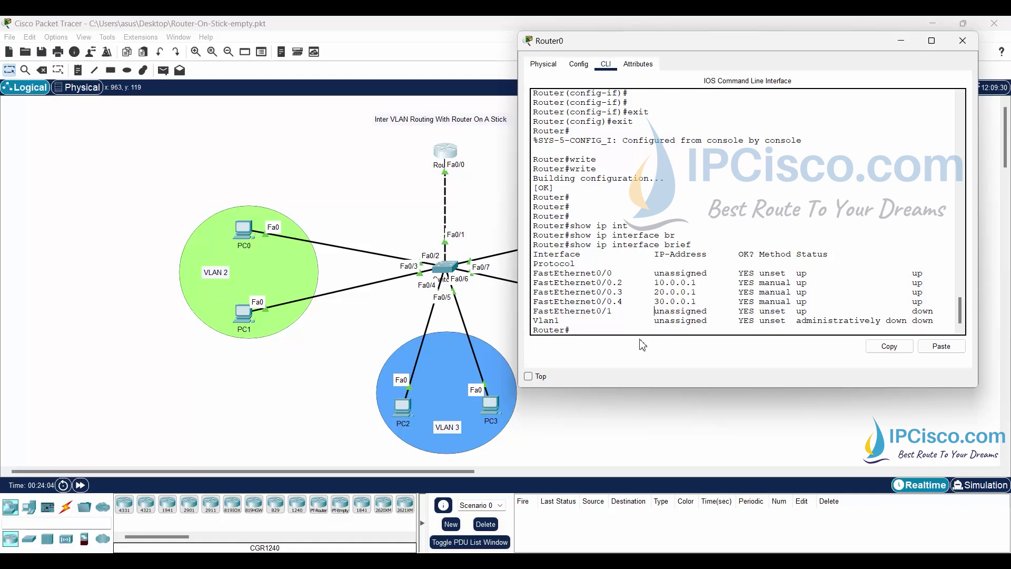
{"action": "left_click_drag", "start_coordinate": [655, 283], "coordinate": [702, 301]}
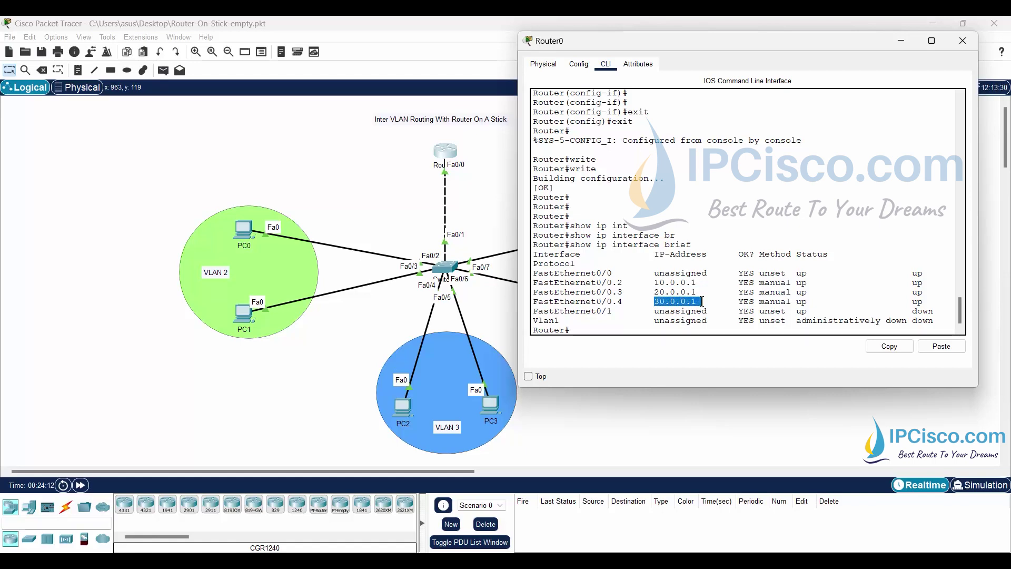
{"action": "left_click", "coordinate": [837, 247]}
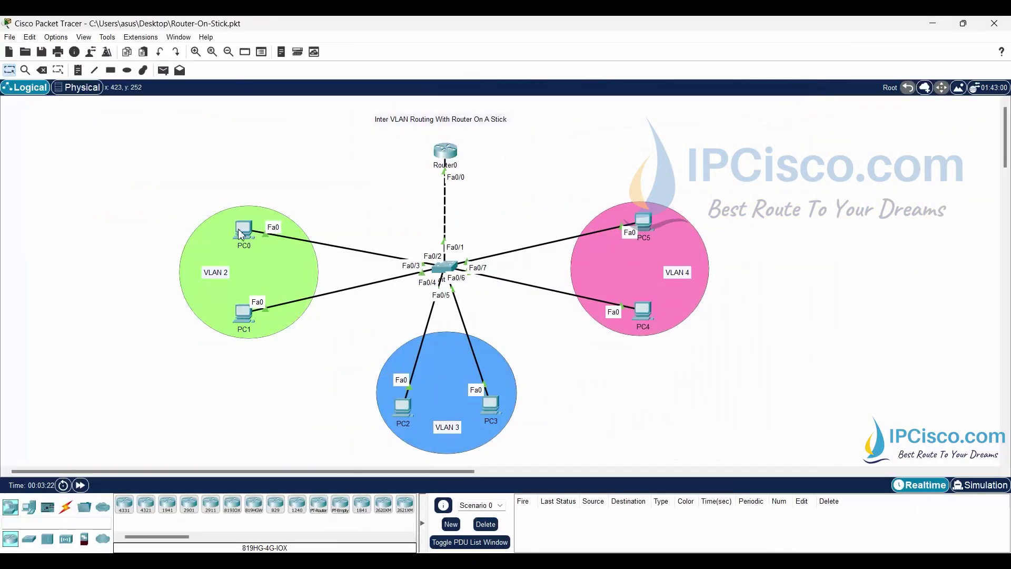
Step: Run ipconfig in PC0's Command Prompt and check its IPv4 address
{"action": "left_click", "coordinate": [248, 235]}
{"action": "left_click", "coordinate": [450, 117]}
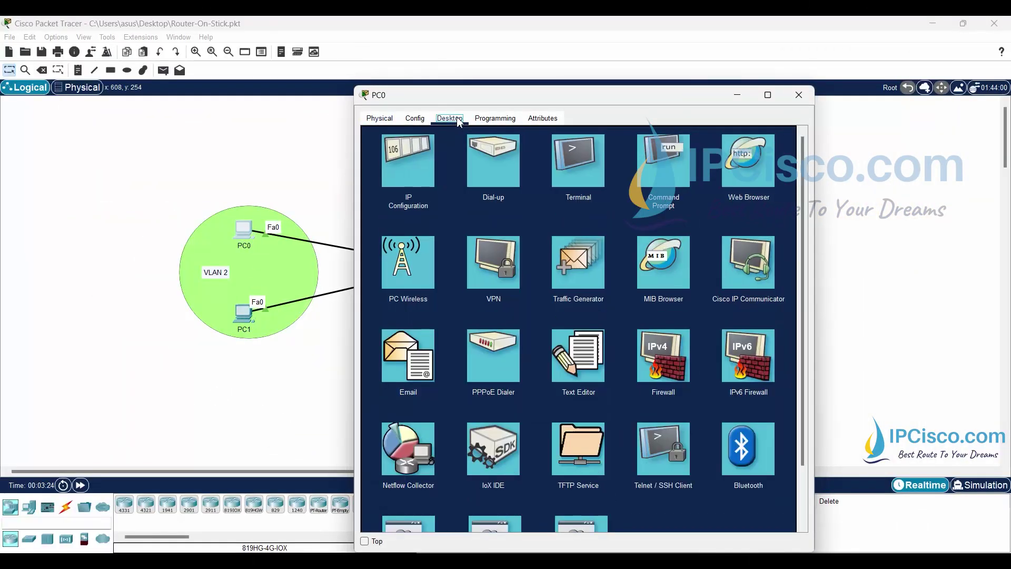
{"action": "left_click", "coordinate": [649, 184]}
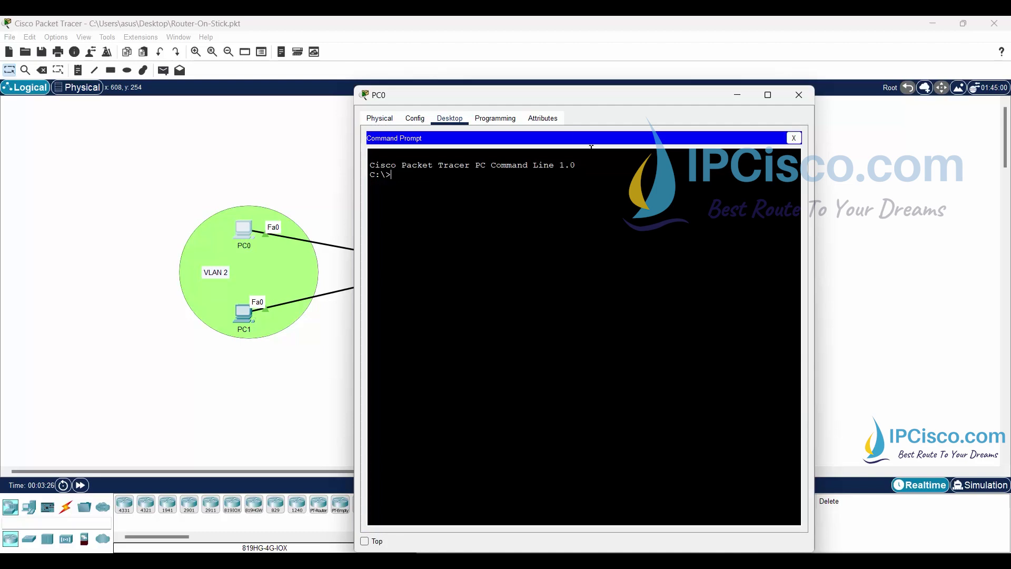
{"action": "left_click_drag", "start_coordinate": [585, 98], "coordinate": [632, 62]}
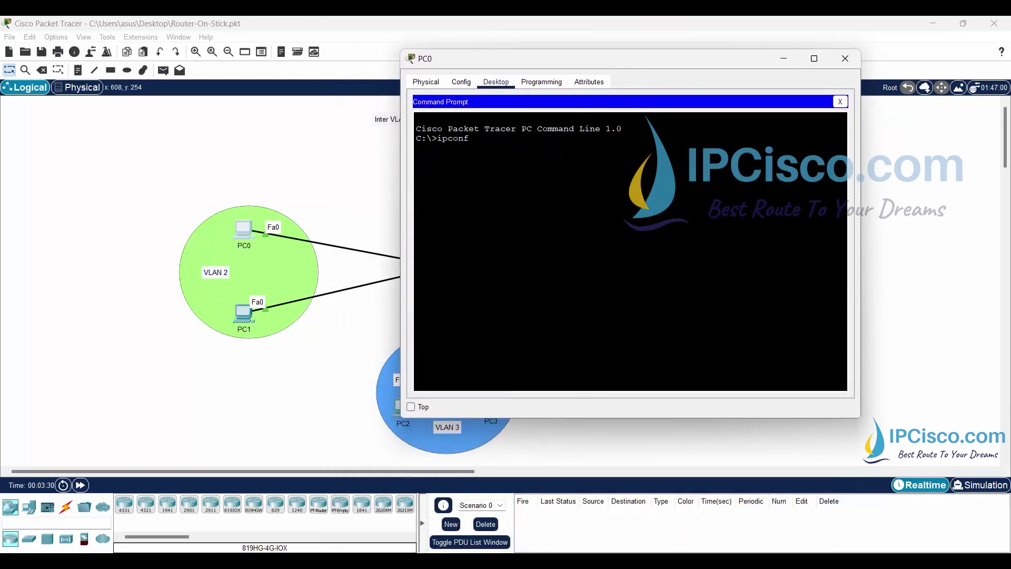
{"action": "key", "text": "Return"}
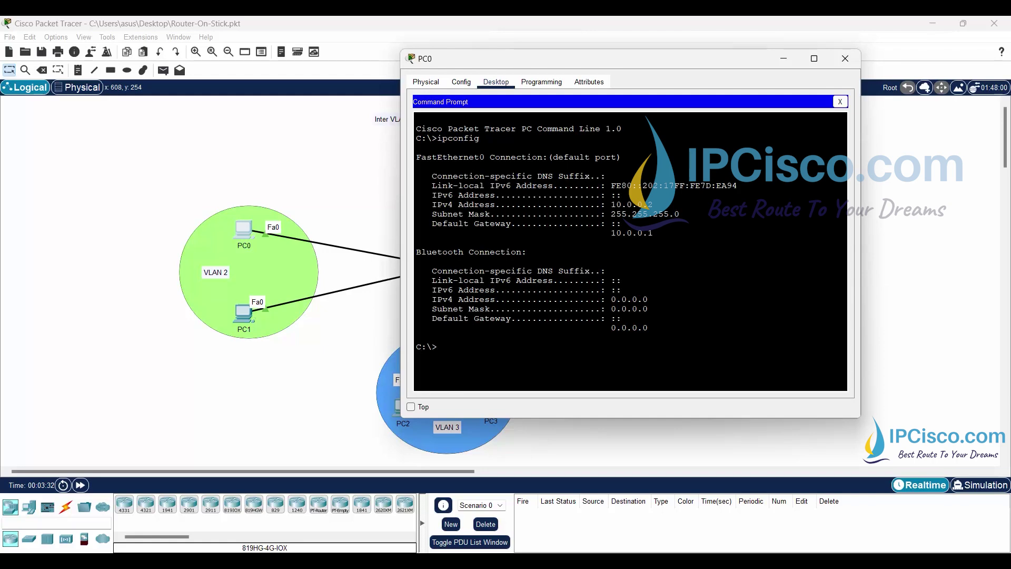
{"action": "left_click_drag", "start_coordinate": [612, 204], "coordinate": [653, 204]}
{"action": "left_click_drag", "start_coordinate": [657, 68], "coordinate": [342, 65]}
Step: Run ipconfig in PC5's Command Prompt and copy its IPv4 address
{"action": "left_click", "coordinate": [647, 230]}
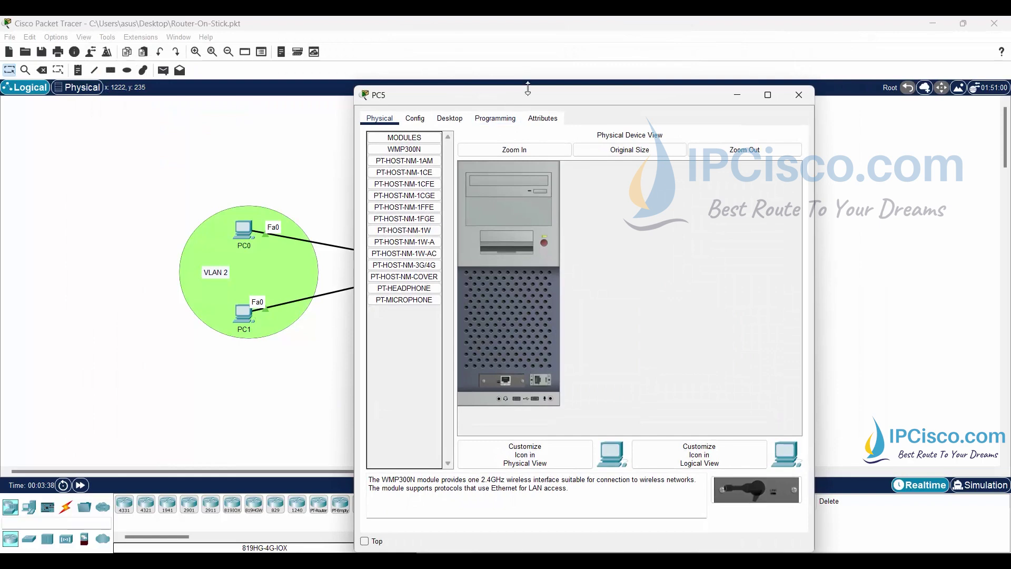
{"action": "left_click_drag", "start_coordinate": [528, 88], "coordinate": [634, 42]}
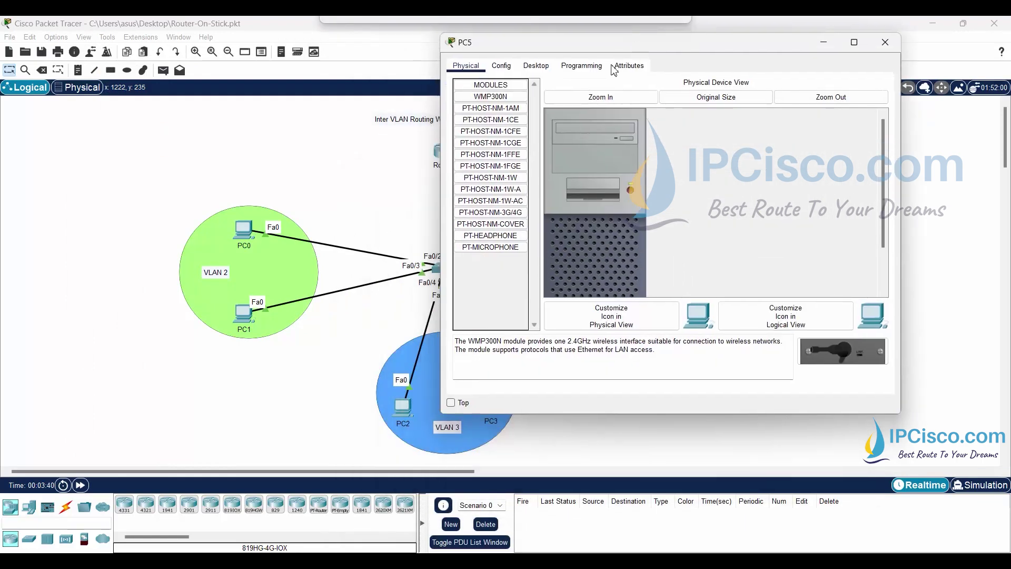
{"action": "left_click", "coordinate": [536, 65]}
{"action": "left_click", "coordinate": [750, 113]}
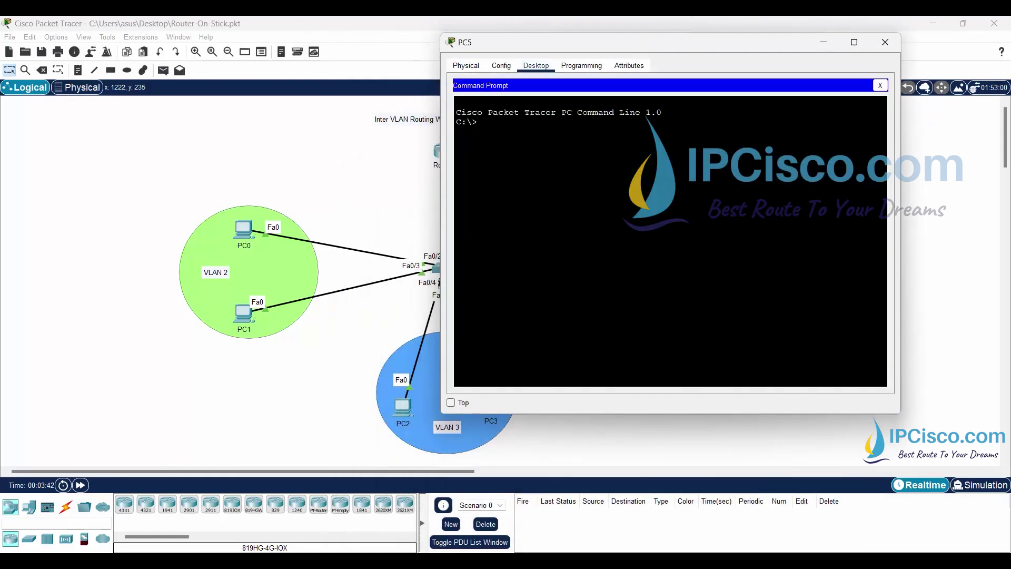
{"action": "type", "text": "ipconfig"}
{"action": "key", "text": "Return"}
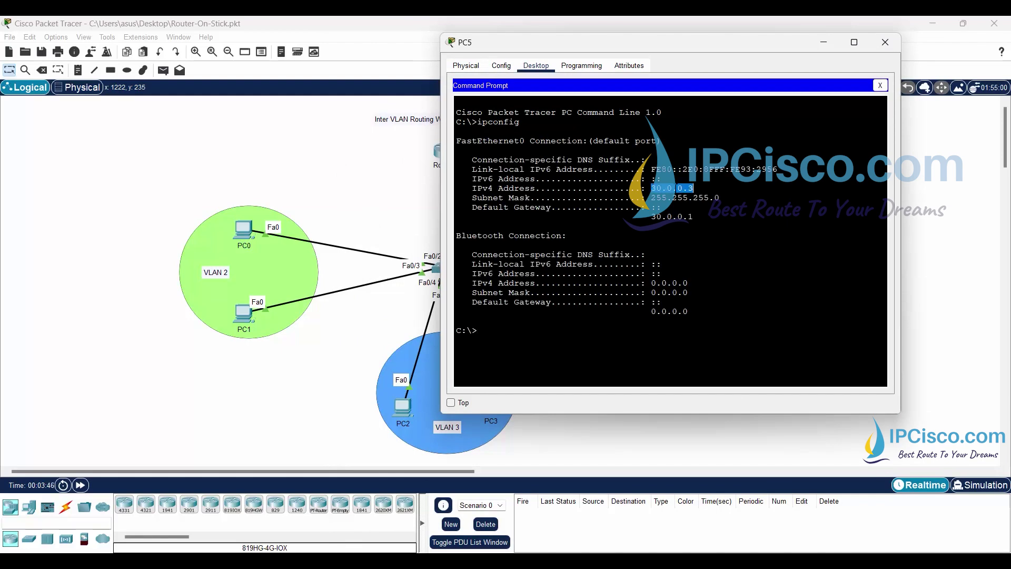
{"action": "right_click", "coordinate": [674, 186]}
{"action": "left_click", "coordinate": [696, 194]}
{"action": "left_click_drag", "start_coordinate": [602, 46], "coordinate": [691, 78]}
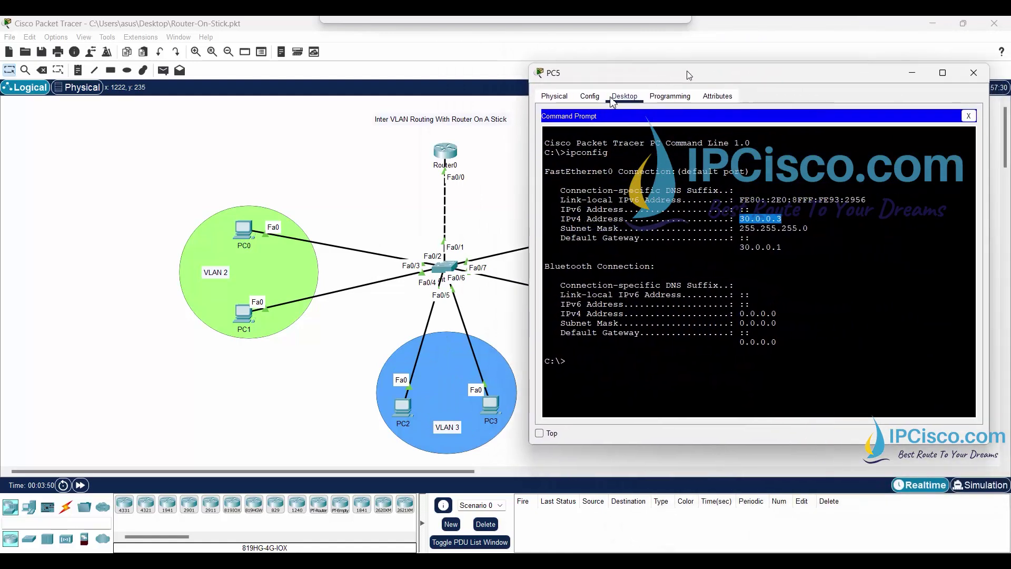
Step: Ping PC5 at 30.0.0.3 from PC0's Command Prompt
{"action": "left_click", "coordinate": [236, 228]}
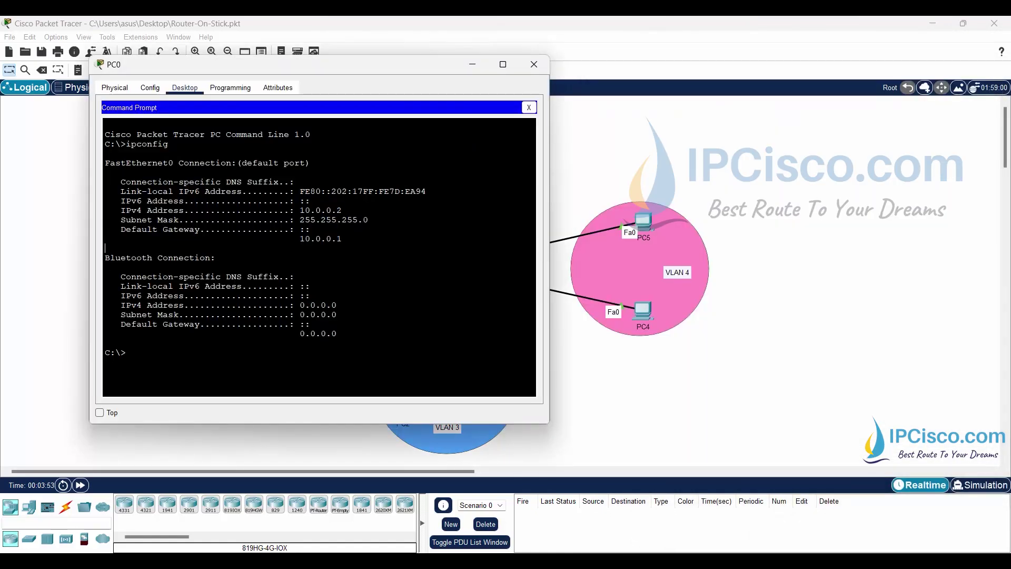
{"action": "type", "text": "ping 30.0.0.3"}
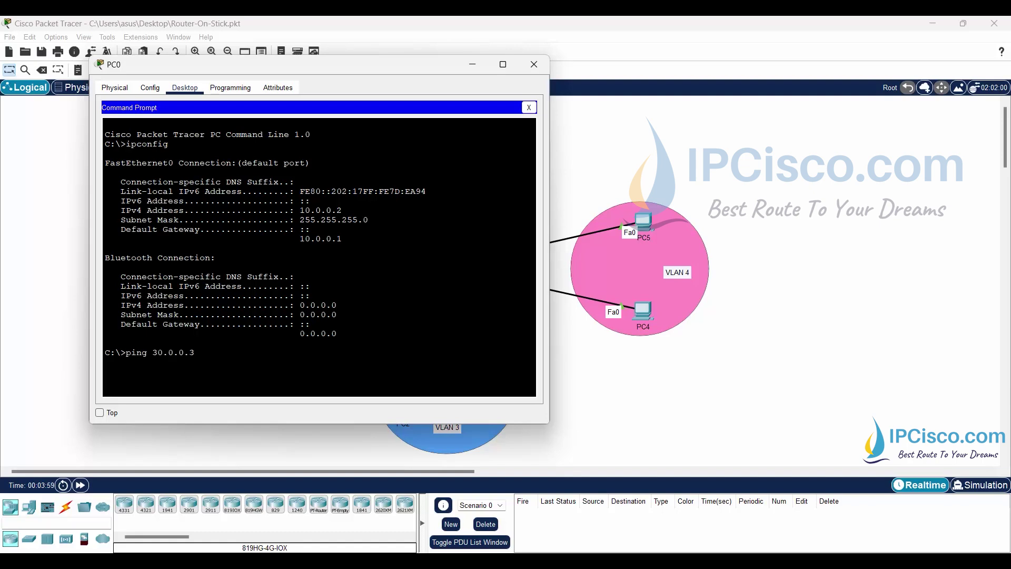
{"action": "key", "text": "Return"}
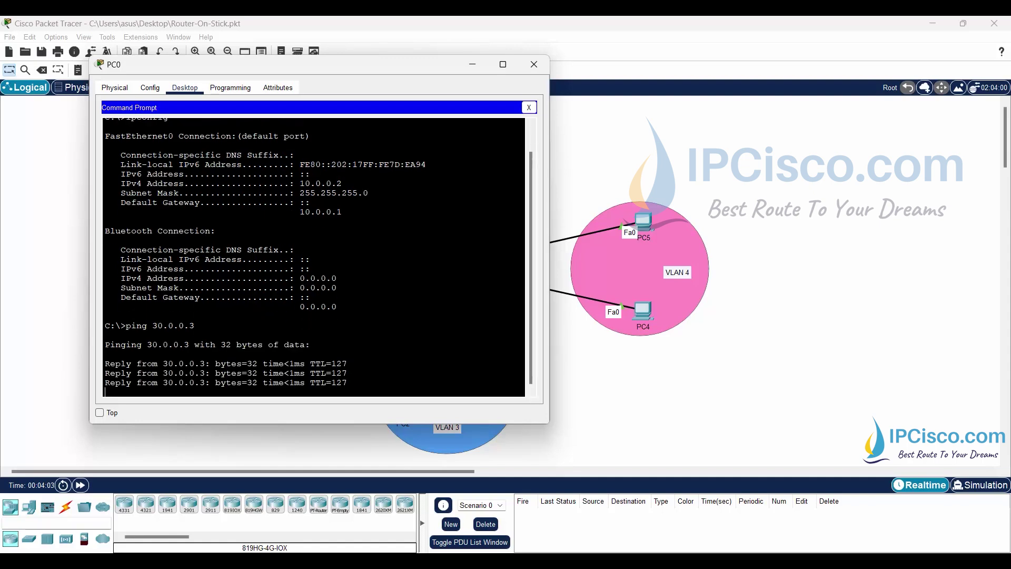
{"action": "key", "text": "Return"}
{"action": "key", "text": "Return"}
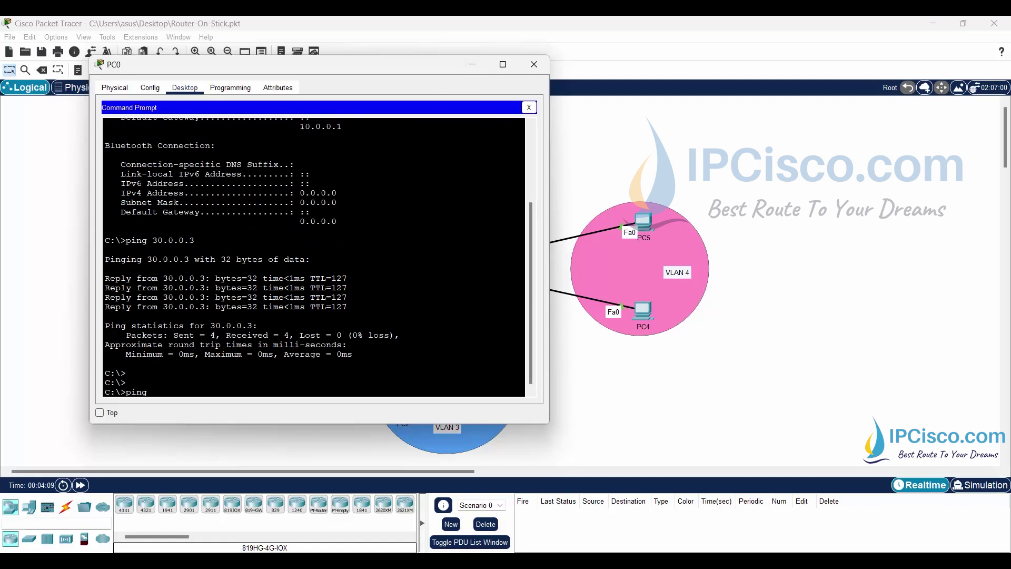
Step: Run ipconfig in PC2's Command Prompt and copy its IPv4 address
{"action": "left_click_drag", "start_coordinate": [368, 67], "coordinate": [799, 56]}
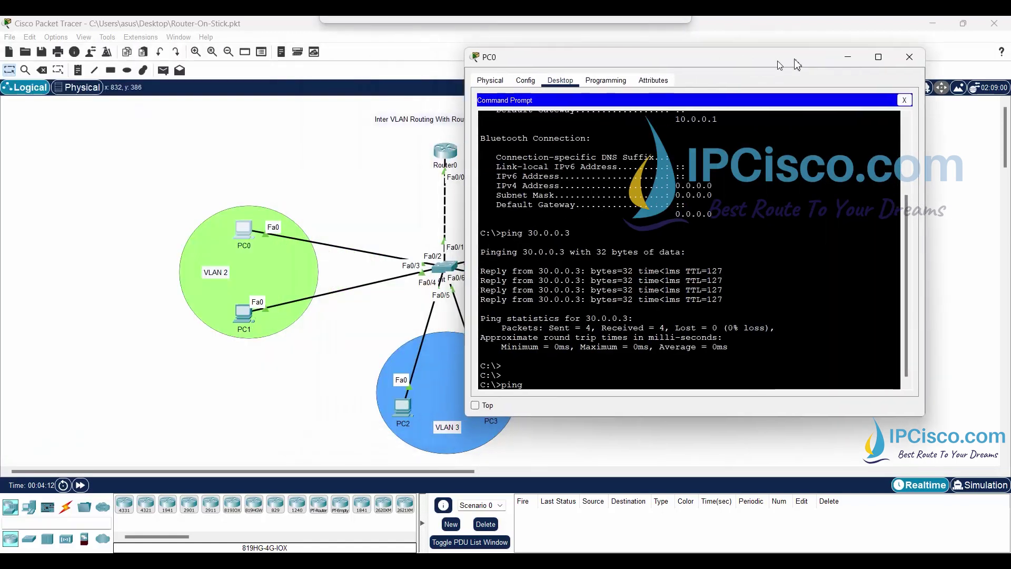
{"action": "left_click", "coordinate": [930, 53]}
{"action": "left_click", "coordinate": [403, 405]}
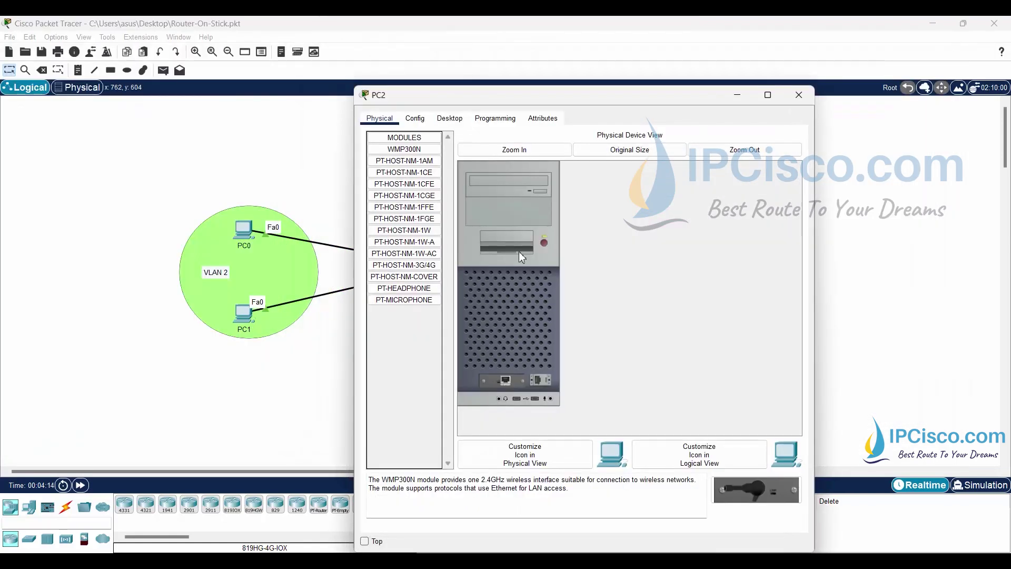
{"action": "left_click", "coordinate": [488, 117]}
{"action": "left_click", "coordinate": [450, 118]}
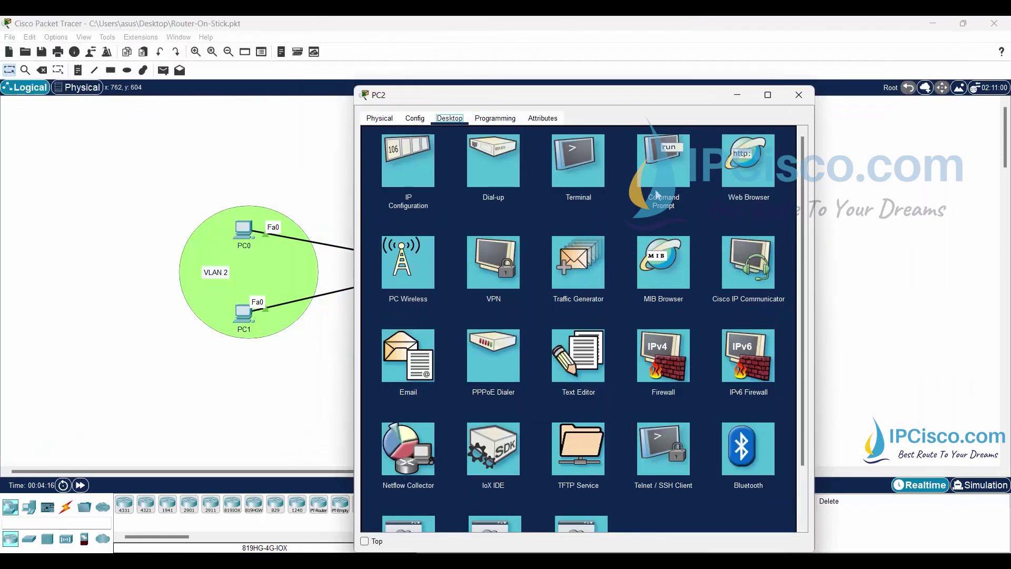
{"action": "left_click", "coordinate": [664, 161]}
{"action": "type", "text": "ipcon"}
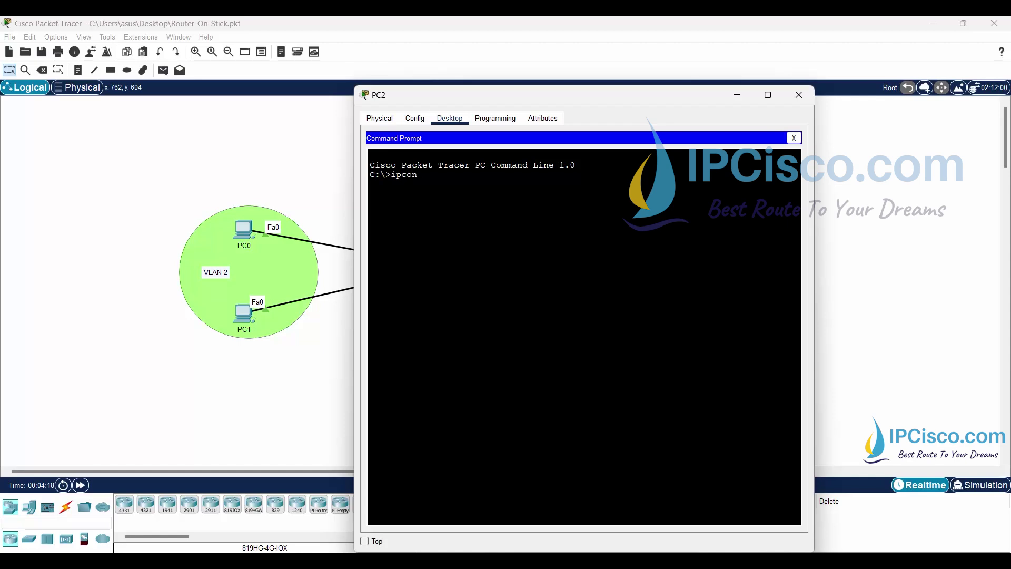
{"action": "type", "text": "fig"}
{"action": "key", "text": "Return"}
{"action": "left_click_drag", "start_coordinate": [564, 241], "coordinate": [606, 241]}
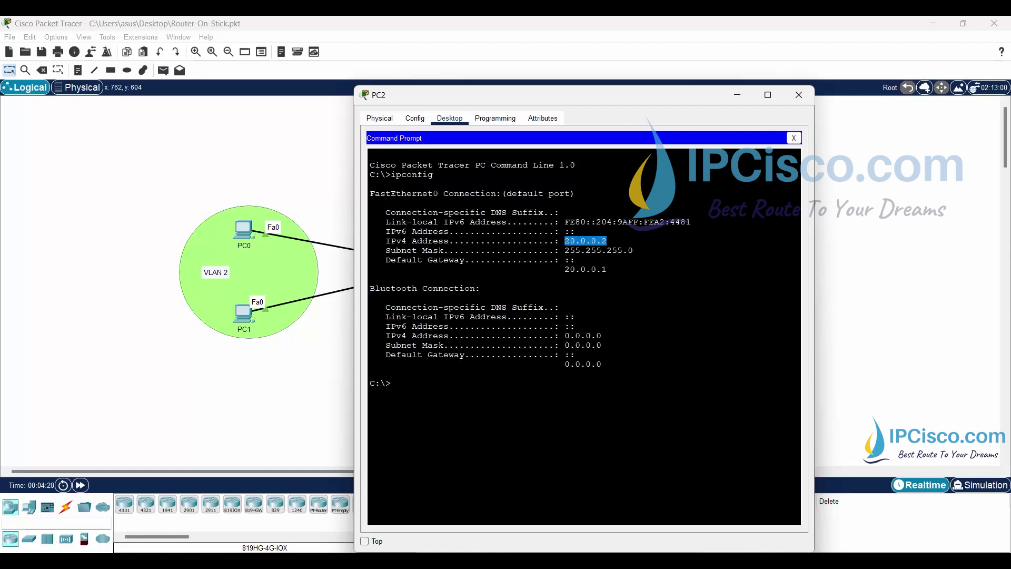
{"action": "right_click", "coordinate": [603, 241]}
{"action": "left_click", "coordinate": [620, 250]}
Step: Ping PC2 at 20.0.0.2 from PC0's Command Prompt, then close the PC0 window
{"action": "left_click", "coordinate": [249, 228]}
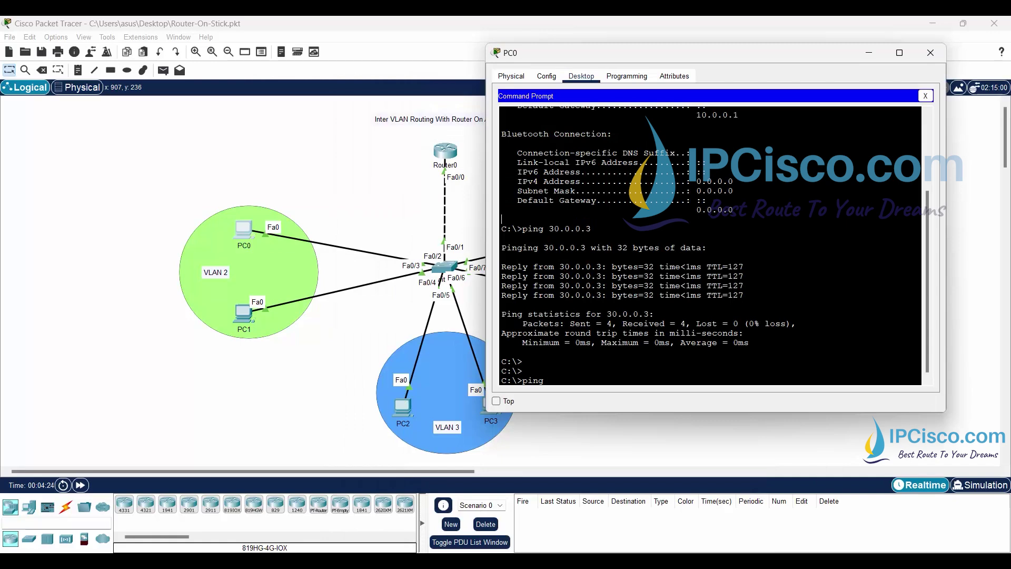
{"action": "right_click", "coordinate": [652, 221]}
{"action": "left_click", "coordinate": [673, 242]}
{"action": "key", "text": "Return"}
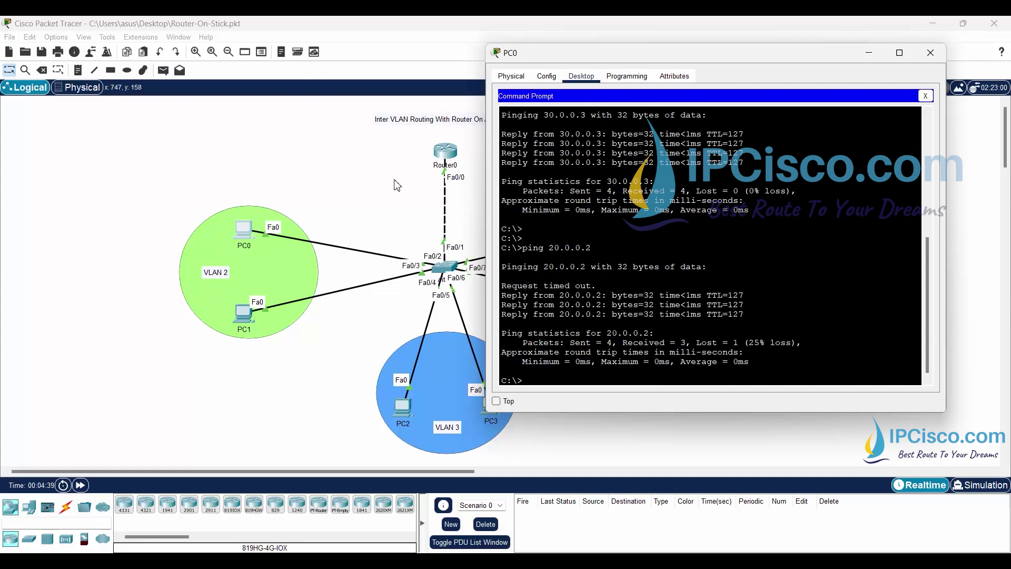
{"action": "key", "text": "alt+F4"}
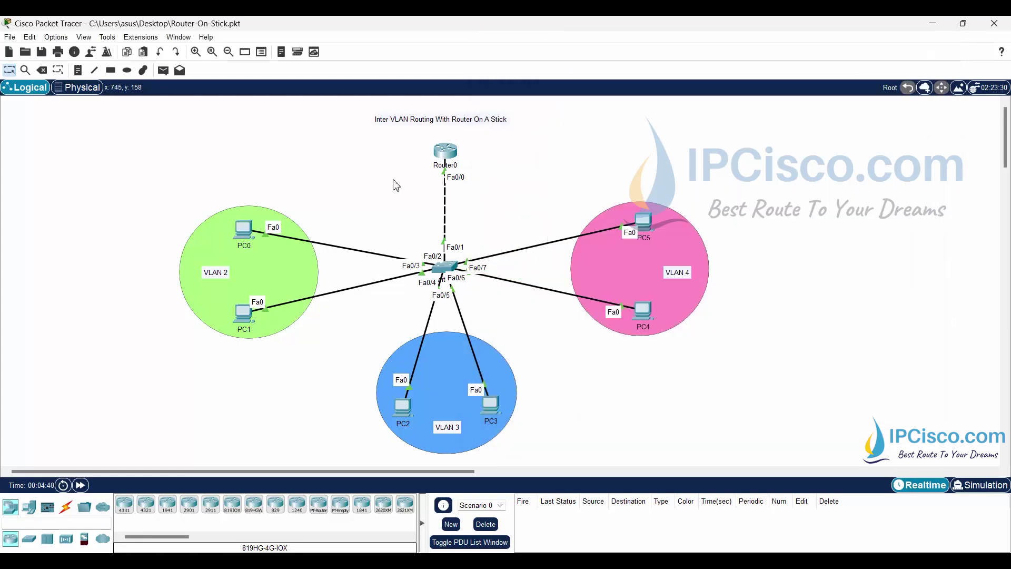
Step: Ping PC0 at 10.0.0.2 from PC4's Command Prompt and interrupt the ping after the first replies
{"action": "left_click", "coordinate": [645, 304]}
{"action": "left_click", "coordinate": [449, 118]}
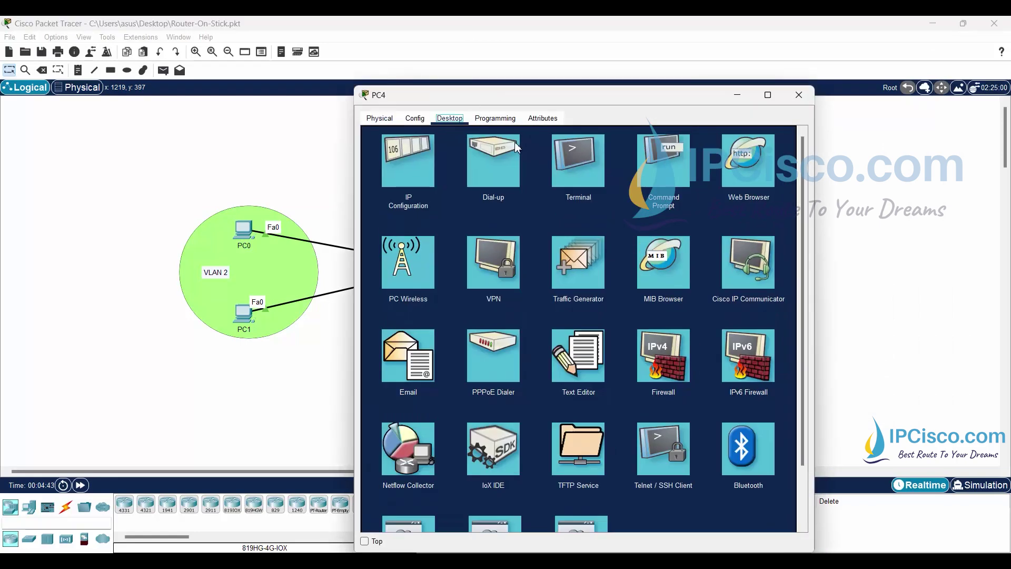
{"action": "left_click", "coordinate": [662, 186]}
{"action": "left_click_drag", "start_coordinate": [569, 100], "coordinate": [743, 64]}
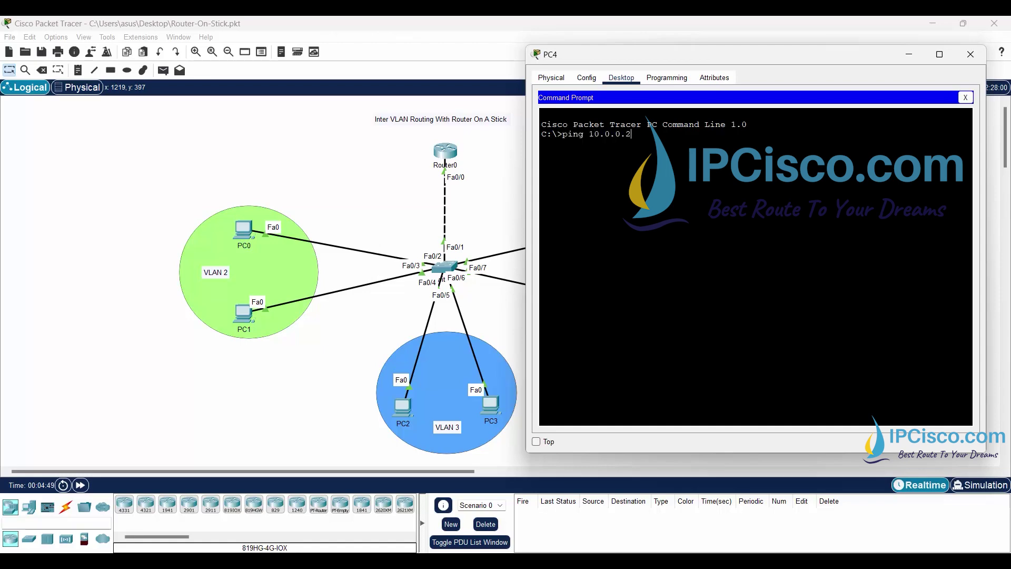
{"action": "type", "text": "ping 10.0.0.2"}
{"action": "key", "text": "Return"}
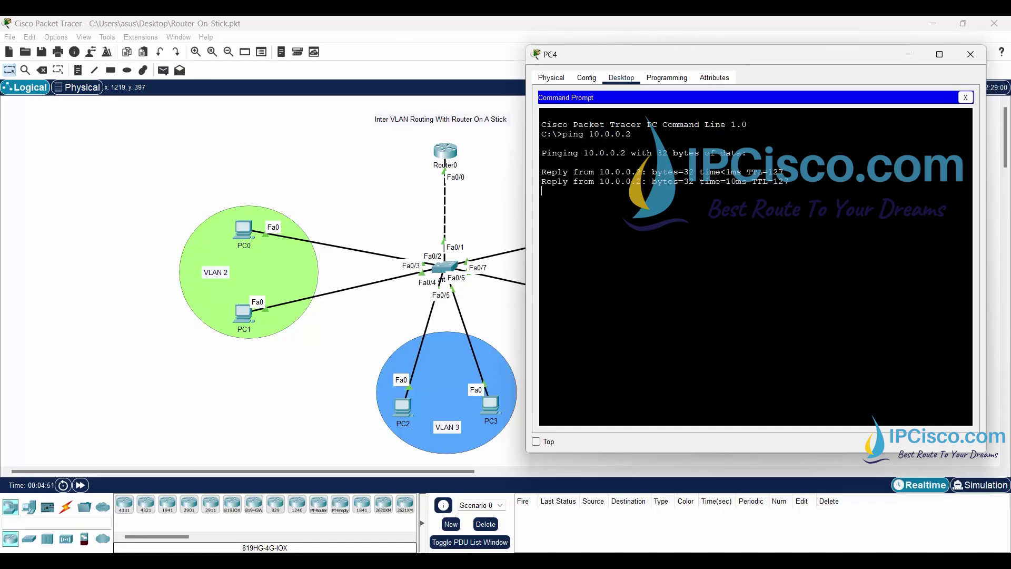
{"action": "key", "text": "ctrl+c"}
Step: Ping 10.0.0.3 in VLAN 2 from PC4's Command Prompt
{"action": "key", "text": "Up"}
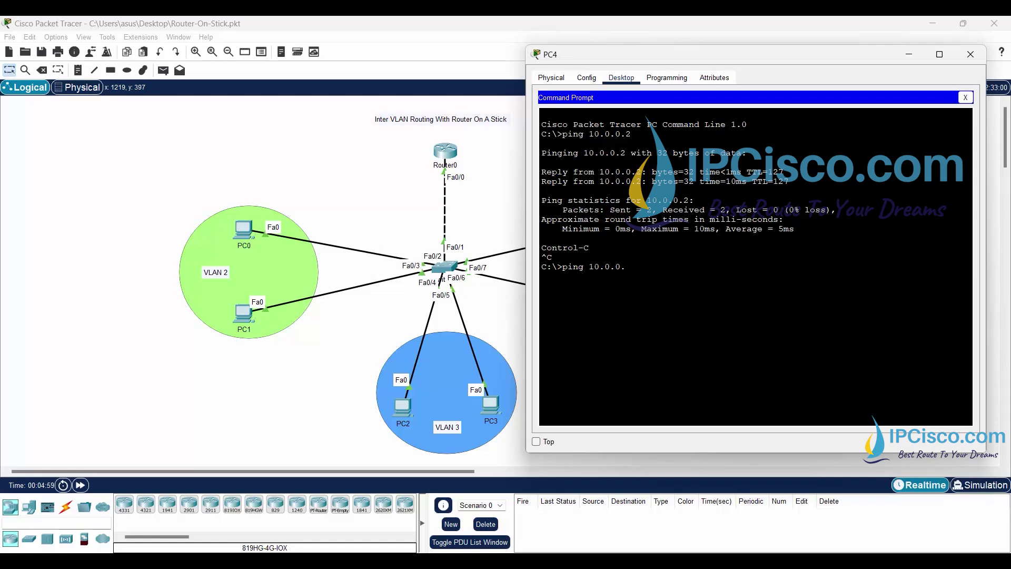
{"action": "key", "text": "Return"}
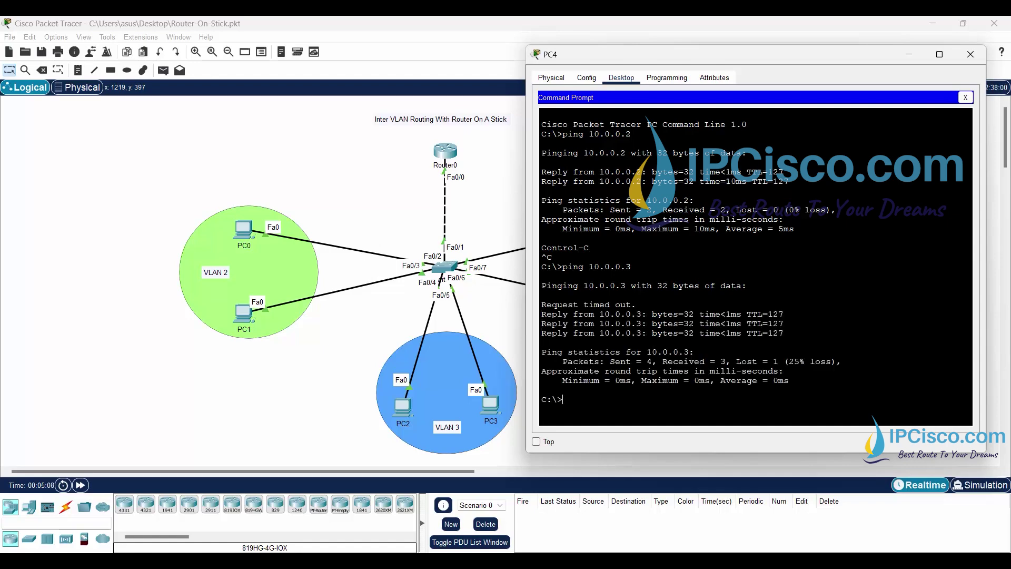
{"action": "key", "text": "Return"}
{"action": "key", "text": "Return"}
{"action": "key", "text": "Return"}
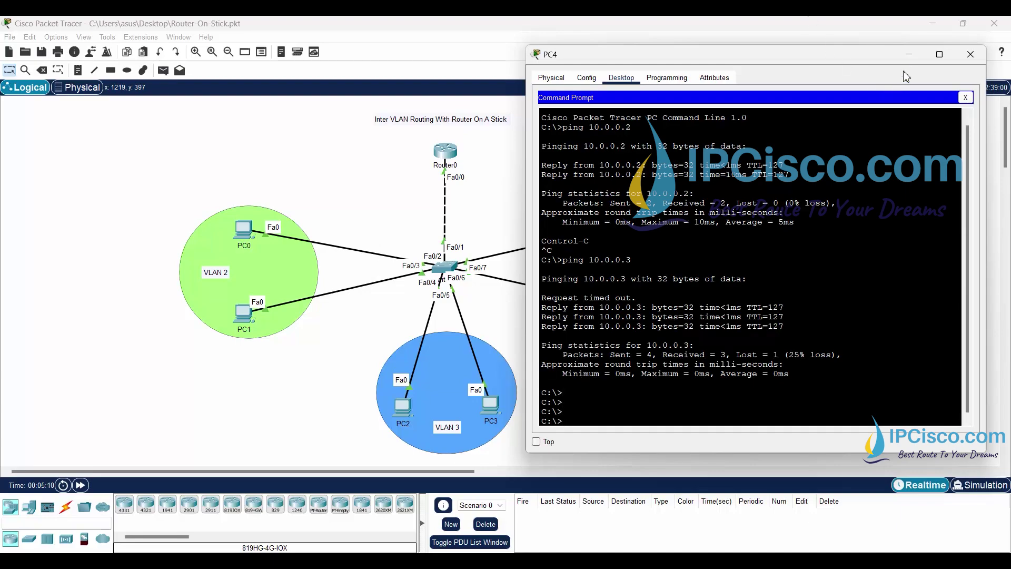